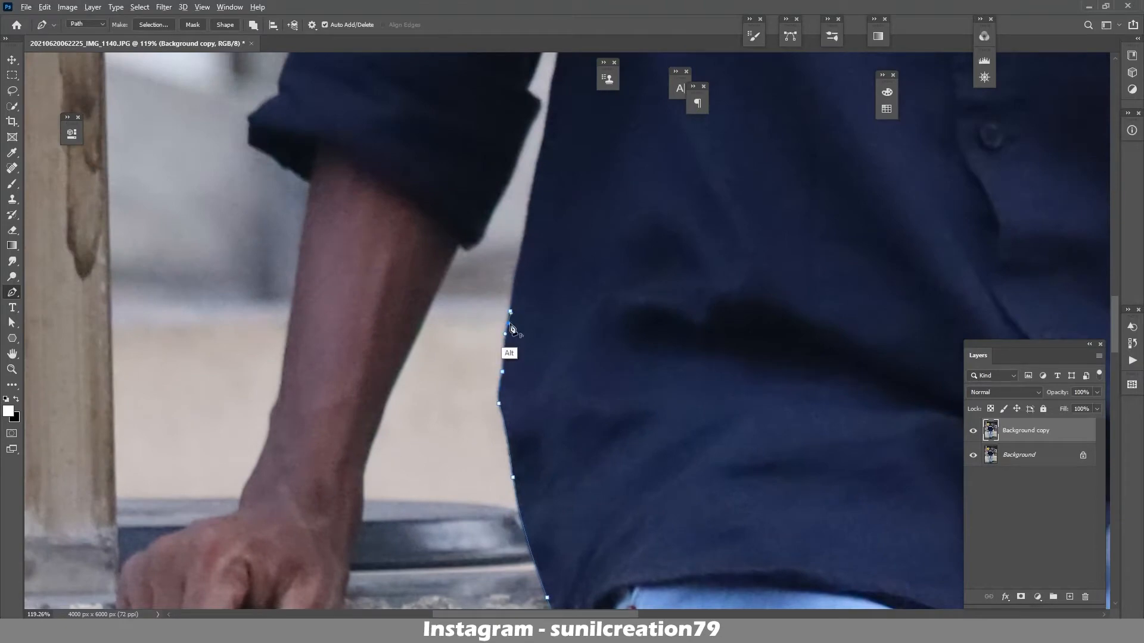
# - Extend the pen path up the shirt's side edge to the tip of the armpit gap
pyautogui.scroll(5, 511, 326)
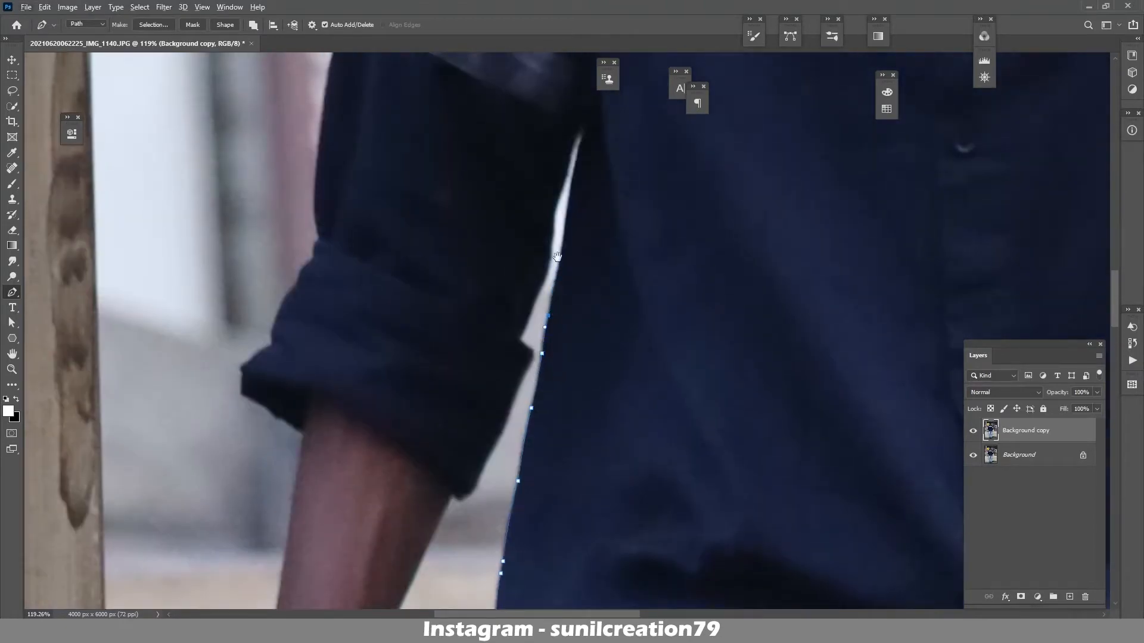
pyautogui.moveTo(557, 257); pyautogui.dragTo(553, 348)
pyautogui.click(556, 355)
pyautogui.click(564, 299)
pyautogui.click(592, 326)
# - Trace the sleeve's inner edge from the armpit gap down around the rolled cuff to the forearm
pyautogui.moveTo(564, 296)
pyautogui.mouseDown()
pyautogui.moveTo(579, 398)
pyautogui.moveTo(575, 301)
pyautogui.mouseUp()
pyautogui.click(575, 375)
pyautogui.click(566, 327)
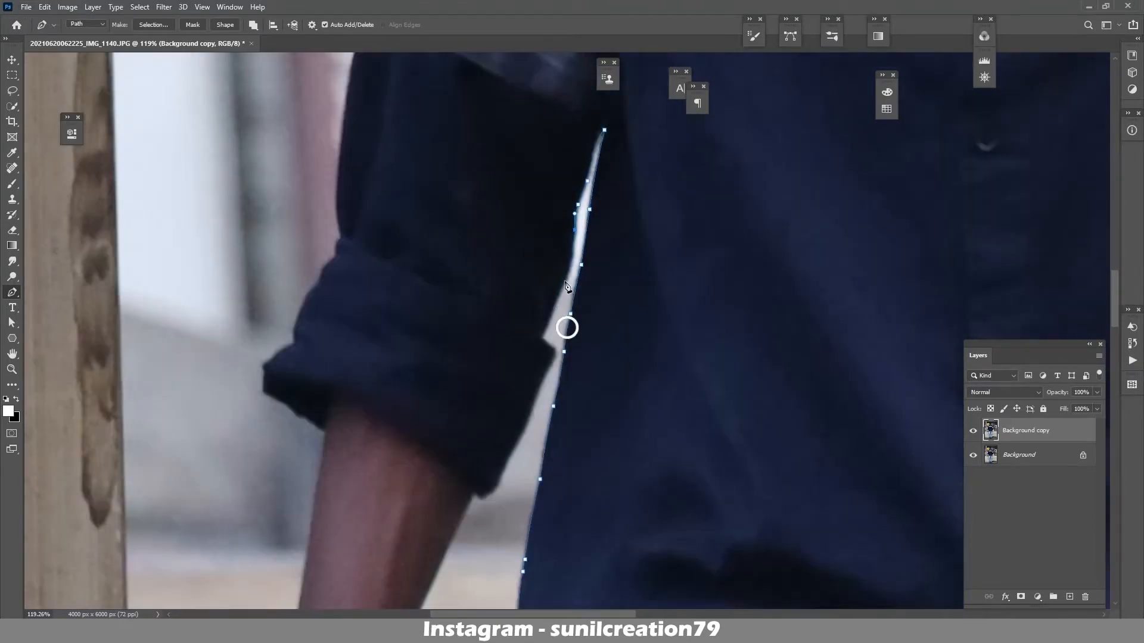
pyautogui.click(543, 337)
pyautogui.moveTo(527, 360); pyautogui.dragTo(504, 173)
pyautogui.click(453, 280)
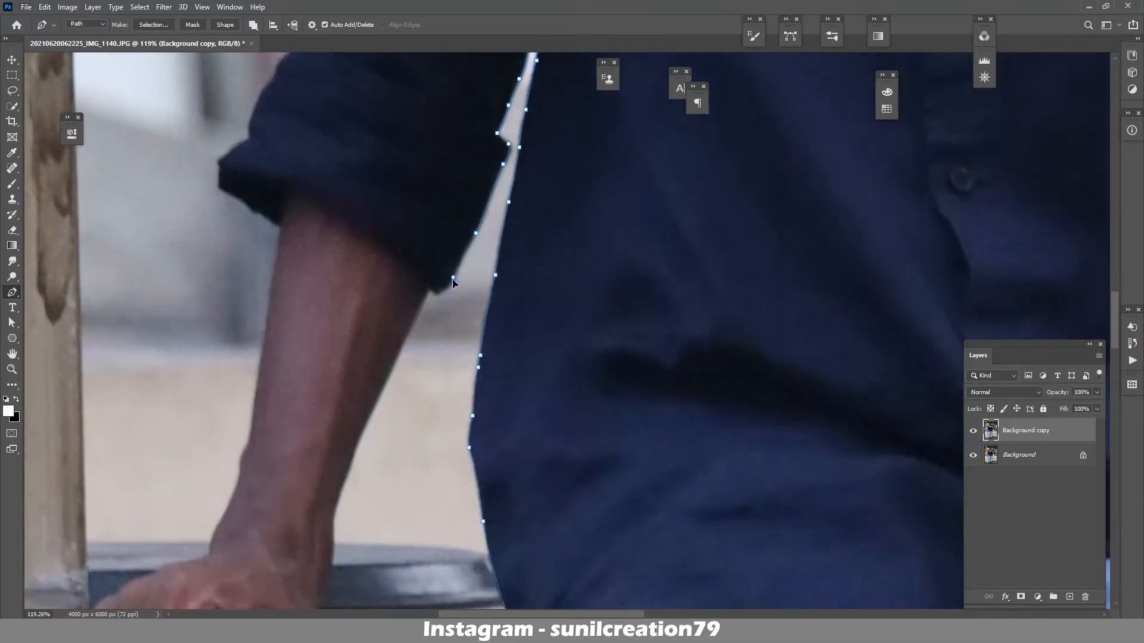
pyautogui.click(415, 286)
# - Continue the pen path down the forearm's inner edge and past the wrist to the resting hand
pyautogui.moveTo(435, 325); pyautogui.dragTo(448, 151)
pyautogui.click(413, 212)
pyautogui.click(395, 260)
pyautogui.moveTo(397, 301); pyautogui.dragTo(420, 206)
pyautogui.click(390, 258)
pyautogui.click(384, 280)
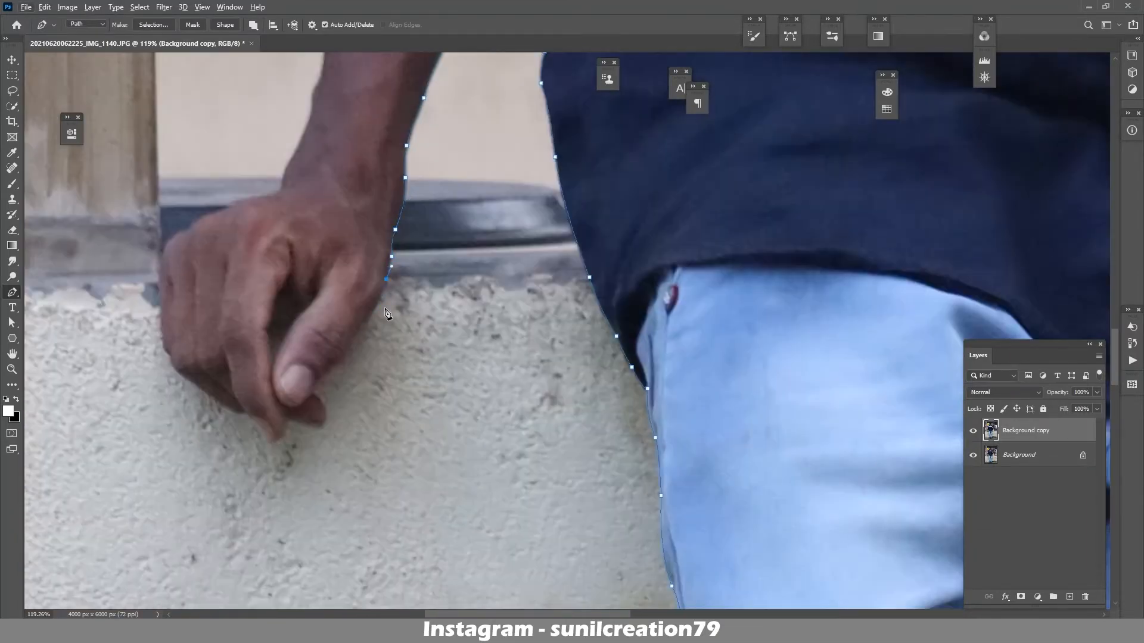
pyautogui.click(370, 315)
pyautogui.moveTo(364, 331); pyautogui.dragTo(410, 266)
# - Trace the pen path around the thumb and fingertips of the hand resting on the wall
pyautogui.click(384, 295)
pyautogui.click(364, 315)
pyautogui.keyDown('alt'); pyautogui.click(312, 378); pyautogui.keyUp('alt')
pyautogui.click(290, 349)
pyautogui.click(262, 338)
pyautogui.click(225, 310)
pyautogui.moveTo(105, 313); pyautogui.dragTo(332, 411)
# - Trace over the knuckles and wrist and up the lower part of the forearm's outer edge
pyautogui.click(440, 388)
pyautogui.moveTo(432, 358); pyautogui.dragTo(432, 329)
pyautogui.keyDown('alt'); pyautogui.click(496, 244); pyautogui.keyUp('alt')
pyautogui.moveTo(524, 229); pyautogui.dragTo(511, 359)
pyautogui.moveTo(564, 306); pyautogui.dragTo(583, 462)
pyautogui.click(613, 330)
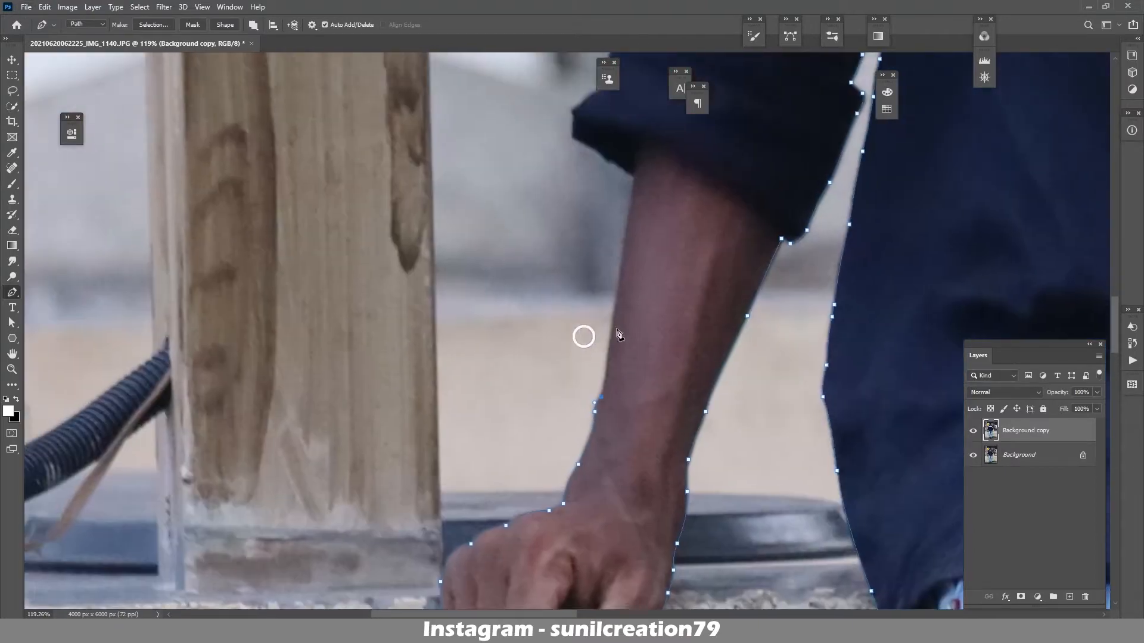
# - Extend the path up the outer forearm and around the outer corner of the rolled cuff
pyautogui.moveTo(613, 321); pyautogui.dragTo(652, 389)
pyautogui.click(648, 233)
pyautogui.click(670, 285)
pyautogui.moveTo(605, 210); pyautogui.dragTo(665, 357)
pyautogui.click(667, 342)
pyautogui.click(689, 312)
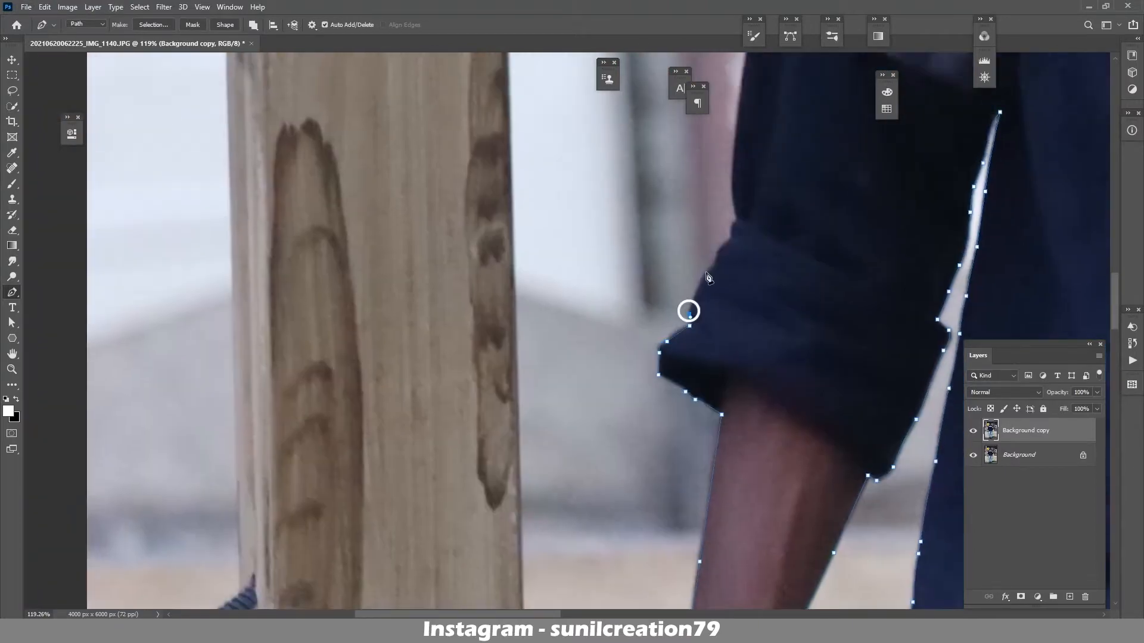
# - Trace the sleeve's outer edge from above the rolled cuff up past the white and grey stripes
pyautogui.moveTo(732, 232); pyautogui.dragTo(715, 399)
pyautogui.moveTo(715, 322); pyautogui.dragTo(725, 289)
pyautogui.moveTo(745, 131); pyautogui.dragTo(705, 434)
pyautogui.click(728, 323)
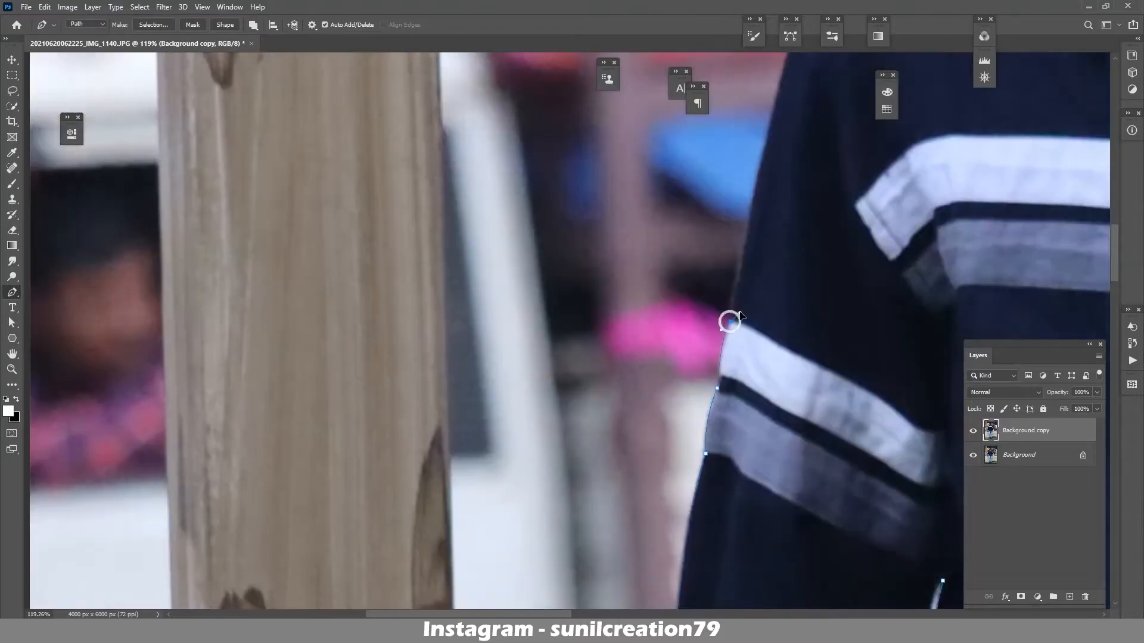
# - Continue the path along the upper sleeve's outer edge to the start of the shoulder curve
pyautogui.click(748, 207)
pyautogui.moveTo(748, 207); pyautogui.dragTo(722, 415)
pyautogui.click(757, 266)
pyautogui.moveTo(769, 225); pyautogui.dragTo(782, 211)
pyautogui.moveTo(782, 216); pyautogui.dragTo(621, 262)
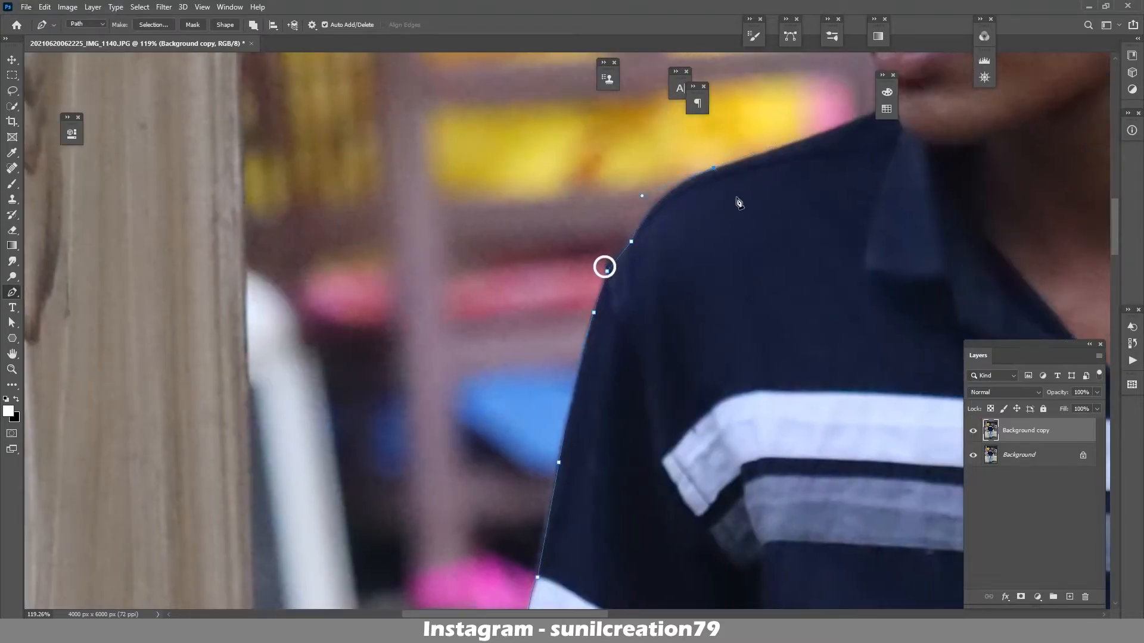
# - Trace the curve over the shoulder to the chin and up the lips toward the nose
pyautogui.moveTo(738, 202); pyautogui.dragTo(640, 282)
pyautogui.moveTo(792, 184); pyautogui.dragTo(853, 221)
pyautogui.keyDown('alt'); pyautogui.click(792, 183); pyautogui.keyUp('alt')
pyautogui.click(785, 158)
pyautogui.click(837, 170)
pyautogui.moveTo(837, 176); pyautogui.dragTo(835, 164)
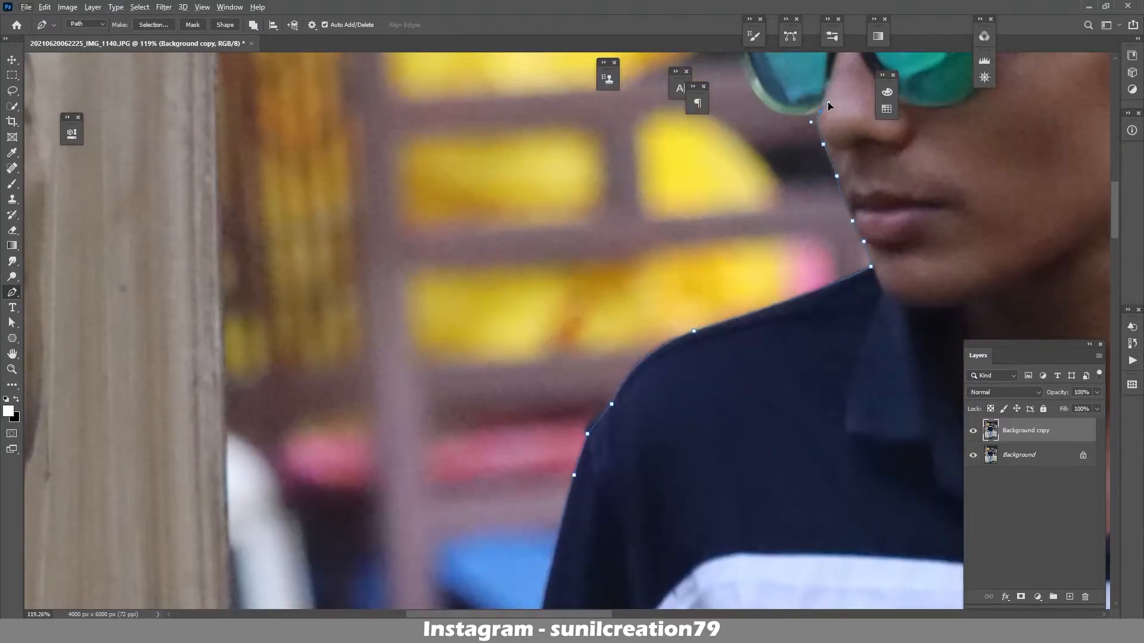
# - Trace the nose, the outer rim of the sunglasses and the forehead up to the hairline
pyautogui.moveTo(827, 106); pyautogui.dragTo(859, 269)
pyautogui.moveTo(837, 113); pyautogui.dragTo(815, 325)
pyautogui.moveTo(792, 257); pyautogui.dragTo(764, 243)
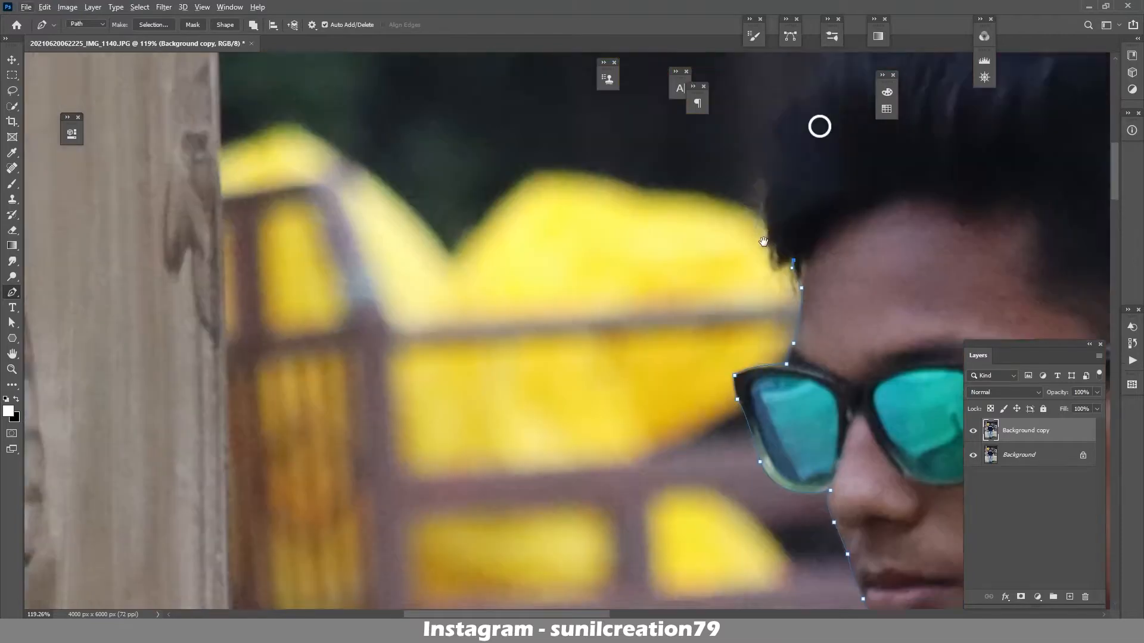
# - Trace curved path segments around the top of the hair and down the back of the head
pyautogui.moveTo(797, 86); pyautogui.dragTo(475, 193)
pyautogui.moveTo(592, 117); pyautogui.dragTo(602, 117)
pyautogui.moveTo(835, 159); pyautogui.dragTo(556, 127)
pyautogui.click(682, 210)
pyautogui.moveTo(684, 215); pyautogui.dragTo(722, 108)
pyautogui.moveTo(738, 194); pyautogui.dragTo(715, 286)
# - Trace the back of the head down to the ear and around the ear's outer edge
pyautogui.click(703, 328)
pyautogui.moveTo(703, 328); pyautogui.dragTo(721, 246)
pyautogui.click(718, 293)
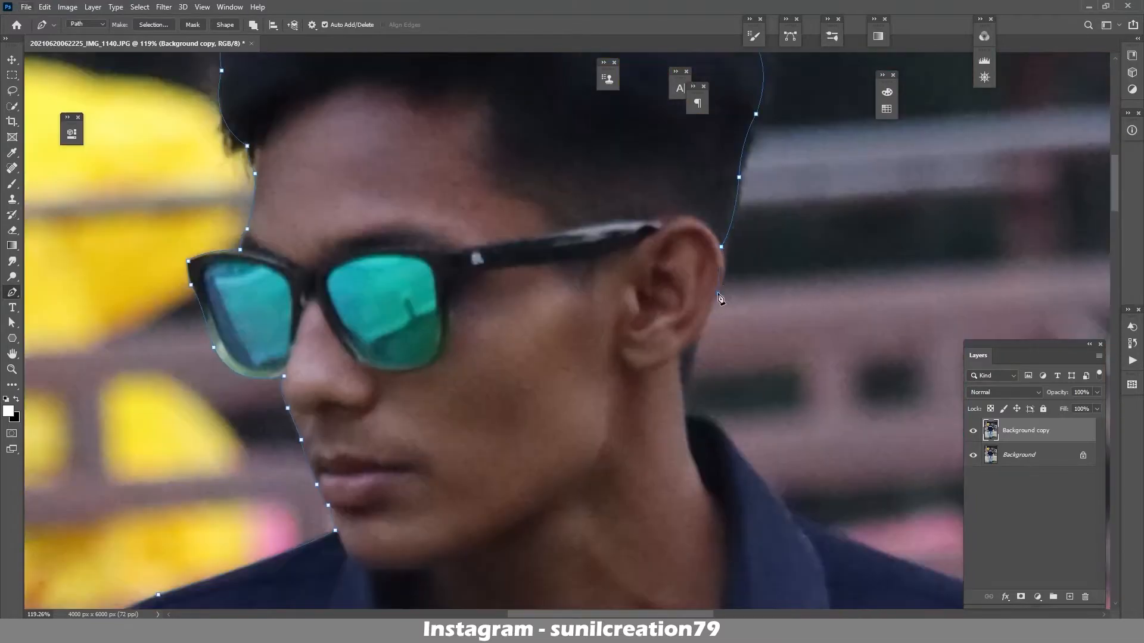
pyautogui.moveTo(682, 398); pyautogui.dragTo(655, 318)
# - Extend the path from the nape along the shirt collar and over the far shoulder
pyautogui.moveTo(683, 345); pyautogui.dragTo(717, 378)
pyautogui.click(762, 436)
pyautogui.moveTo(762, 436); pyautogui.dragTo(572, 280)
pyautogui.moveTo(815, 375); pyautogui.dragTo(751, 263)
pyautogui.moveTo(824, 343); pyautogui.dragTo(810, 277)
# - Trace the outer edge of the far sleeve down past its white and grey stripes
pyautogui.moveTo(831, 343); pyautogui.dragTo(726, 124)
pyautogui.moveTo(748, 276); pyautogui.dragTo(699, 135)
pyautogui.click(724, 279)
pyautogui.moveTo(741, 358); pyautogui.dragTo(726, 218)
pyautogui.click(738, 273)
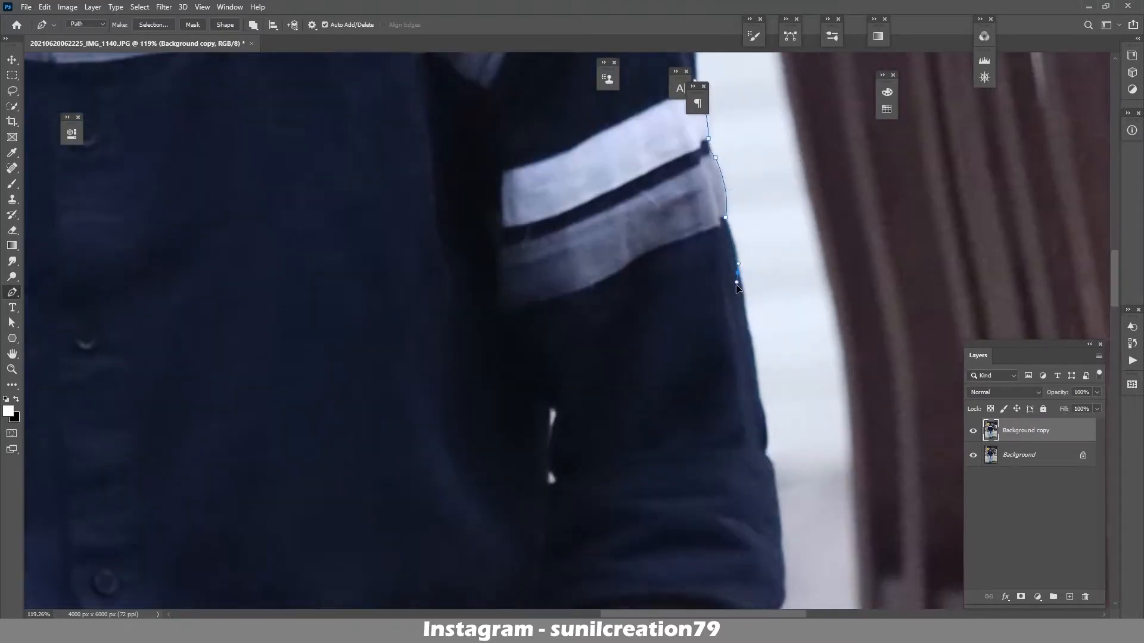
pyautogui.moveTo(738, 272); pyautogui.dragTo(706, 195)
# - Trace the far sleeve's lower edge, around the rolled cuff and onto the forearm
pyautogui.moveTo(717, 253); pyautogui.dragTo(722, 288)
pyautogui.moveTo(734, 372); pyautogui.dragTo(728, 405)
pyautogui.moveTo(756, 529); pyautogui.dragTo(714, 437)
pyautogui.click(746, 353)
pyautogui.click(749, 389)
pyautogui.moveTo(710, 446); pyautogui.dragTo(674, 374)
pyautogui.moveTo(655, 508); pyautogui.dragTo(696, 383)
# - Continue the path down the forearm's outer edge to the wristband, adjusting the anchors' handles
pyautogui.keyDown('alt'); pyautogui.click(682, 406); pyautogui.keyUp('alt')
pyautogui.click(675, 423)
pyautogui.click(686, 413)
pyautogui.moveTo(677, 433); pyautogui.dragTo(667, 443)
pyautogui.keyDown('alt'); pyautogui.click(678, 434); pyautogui.keyUp('alt')
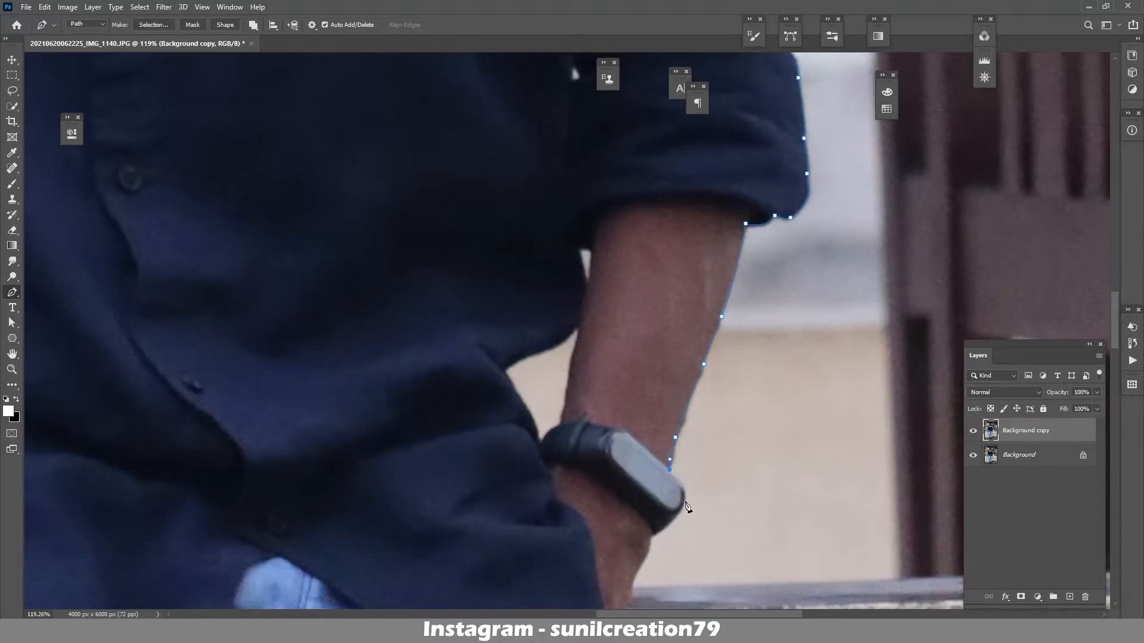
# - Trace around the smart band and down the edge of the hand to the jeans pocket
pyautogui.moveTo(682, 533); pyautogui.dragTo(730, 394)
pyautogui.click(701, 398)
pyautogui.click(677, 459)
pyautogui.moveTo(677, 460); pyautogui.dragTo(677, 408)
pyautogui.click(648, 482)
pyautogui.moveTo(648, 484); pyautogui.dragTo(675, 250)
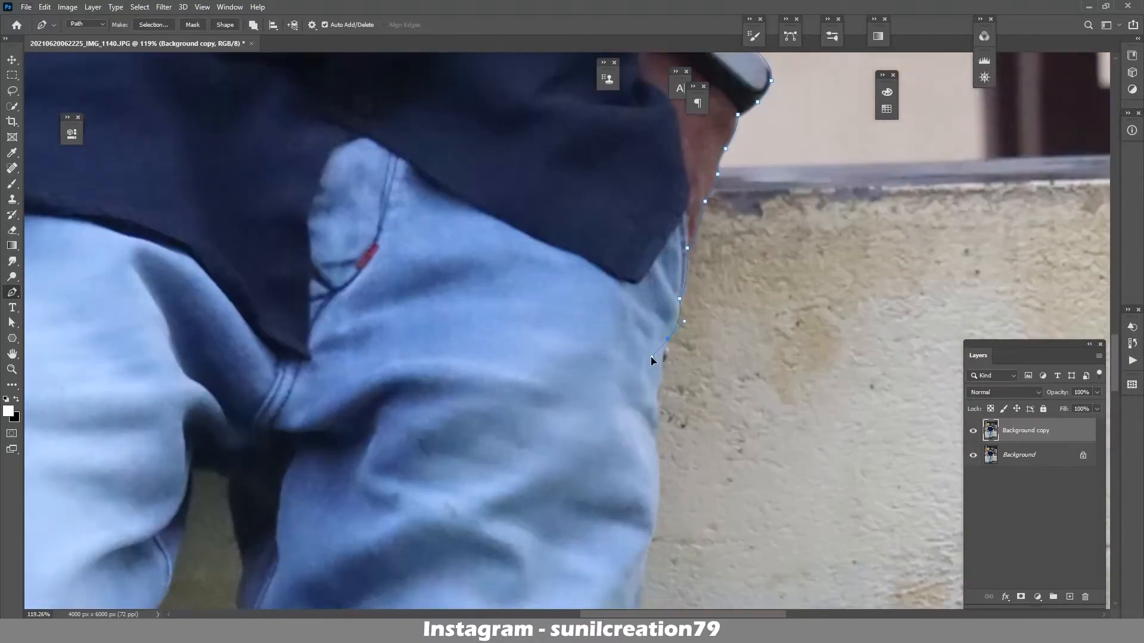
# - Trace the outer edge of the jeans from the hip down the thigh
pyautogui.moveTo(650, 357); pyautogui.dragTo(662, 309)
pyautogui.moveTo(660, 382); pyautogui.dragTo(721, 190)
pyautogui.keyDown('alt'); pyautogui.click(660, 383); pyautogui.keyUp('alt')
pyautogui.click(687, 409)
pyautogui.click(684, 414)
pyautogui.moveTo(687, 408); pyautogui.dragTo(689, 281)
# - Continue the path down the same trouser leg's outer edge, from the thigh to the calf
pyautogui.moveTo(688, 427); pyautogui.dragTo(691, 328)
pyautogui.keyDown('alt'); pyautogui.click(687, 427); pyautogui.keyUp('alt')
pyautogui.moveTo(689, 450); pyautogui.dragTo(708, 292)
pyautogui.click(679, 475)
pyautogui.moveTo(679, 475); pyautogui.dragTo(714, 209)
pyautogui.click(679, 416)
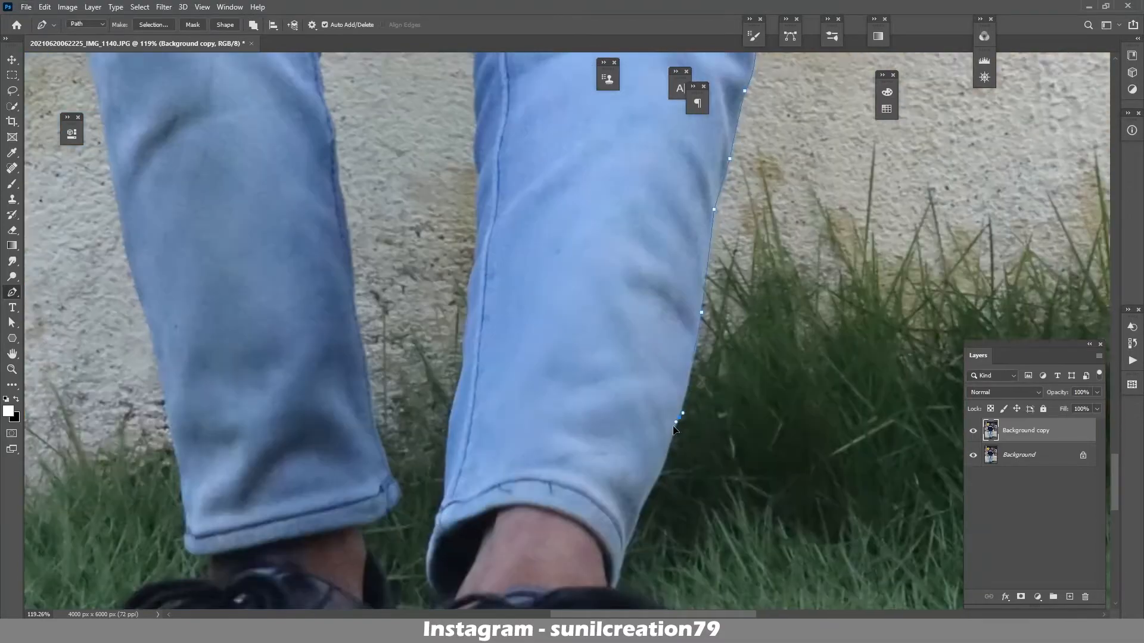
pyautogui.moveTo(680, 415); pyautogui.dragTo(702, 290)
# - Trace the trouser leg's lower outer edge down to the hem at the ankle
pyautogui.moveTo(668, 375); pyautogui.dragTo(653, 403)
pyautogui.click(660, 395)
pyautogui.click(649, 421)
pyautogui.click(639, 463)
pyautogui.moveTo(639, 463); pyautogui.dragTo(658, 383)
# - Trace around the protruding shoelace loop and down the outer side of the shoe
pyautogui.moveTo(720, 425); pyautogui.dragTo(702, 451)
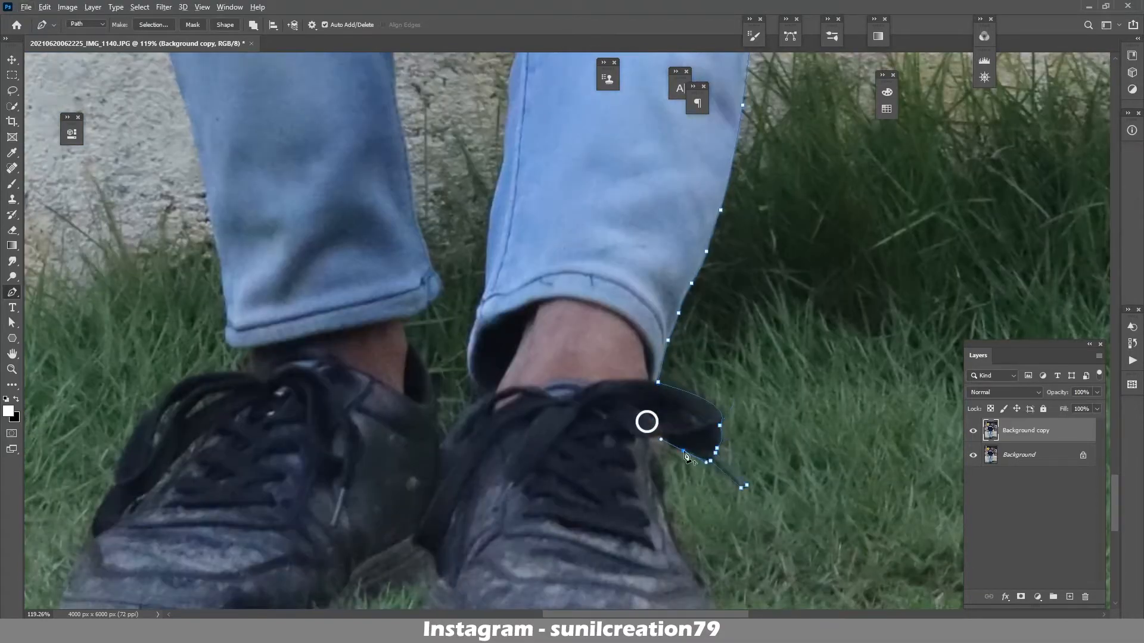
pyautogui.keyDown('alt'); pyautogui.click(683, 451); pyautogui.keyUp('alt')
pyautogui.click(659, 435)
pyautogui.click(649, 437)
pyautogui.moveTo(663, 498); pyautogui.dragTo(658, 518)
pyautogui.moveTo(668, 555); pyautogui.dragTo(686, 367)
# - Trace beneath the soles of both shoes and around the toe of the other shoe
pyautogui.click(726, 430)
pyautogui.moveTo(723, 460); pyautogui.dragTo(710, 507)
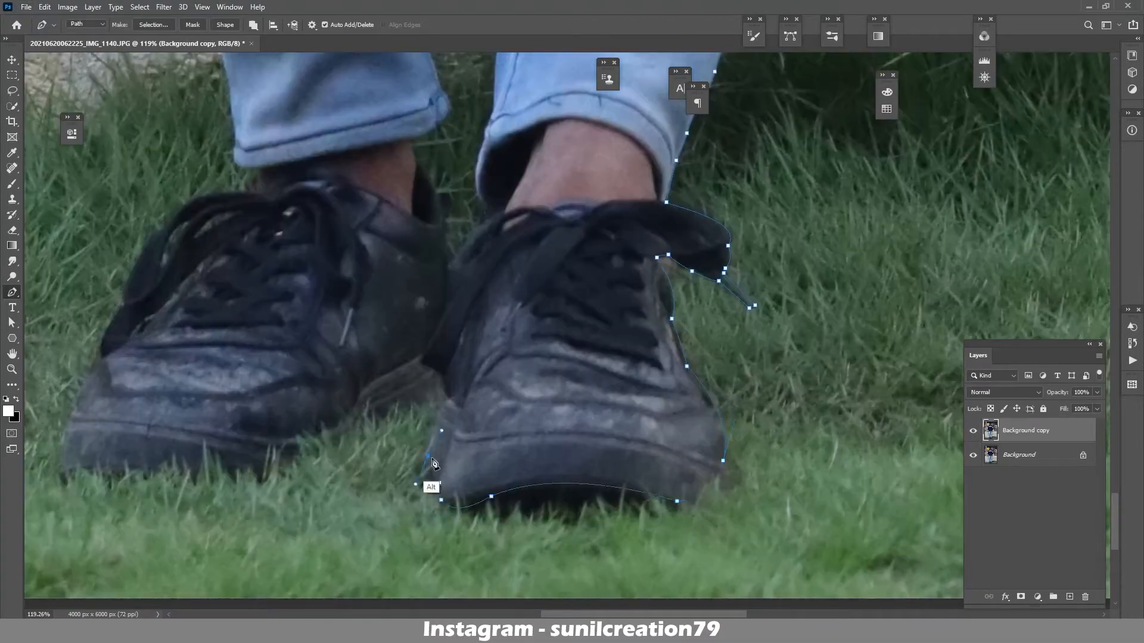
pyautogui.click(68, 474)
pyautogui.moveTo(68, 474); pyautogui.dragTo(188, 464)
pyautogui.click(190, 413)
pyautogui.click(220, 333)
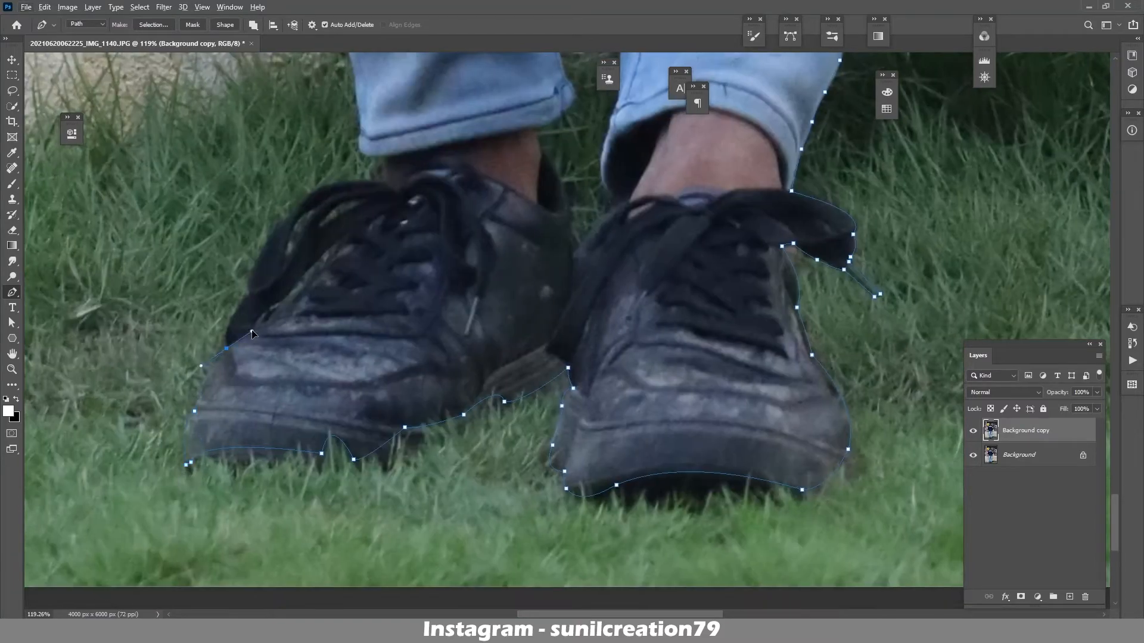
# - Trace the other shoe's laces and ankle and start up that trouser leg's outer edge
pyautogui.moveTo(245, 295); pyautogui.dragTo(256, 288)
pyautogui.moveTo(256, 288); pyautogui.dragTo(330, 480)
pyautogui.moveTo(432, 346); pyautogui.dragTo(549, 509)
pyautogui.moveTo(503, 250); pyautogui.dragTo(527, 417)
pyautogui.click(527, 417)
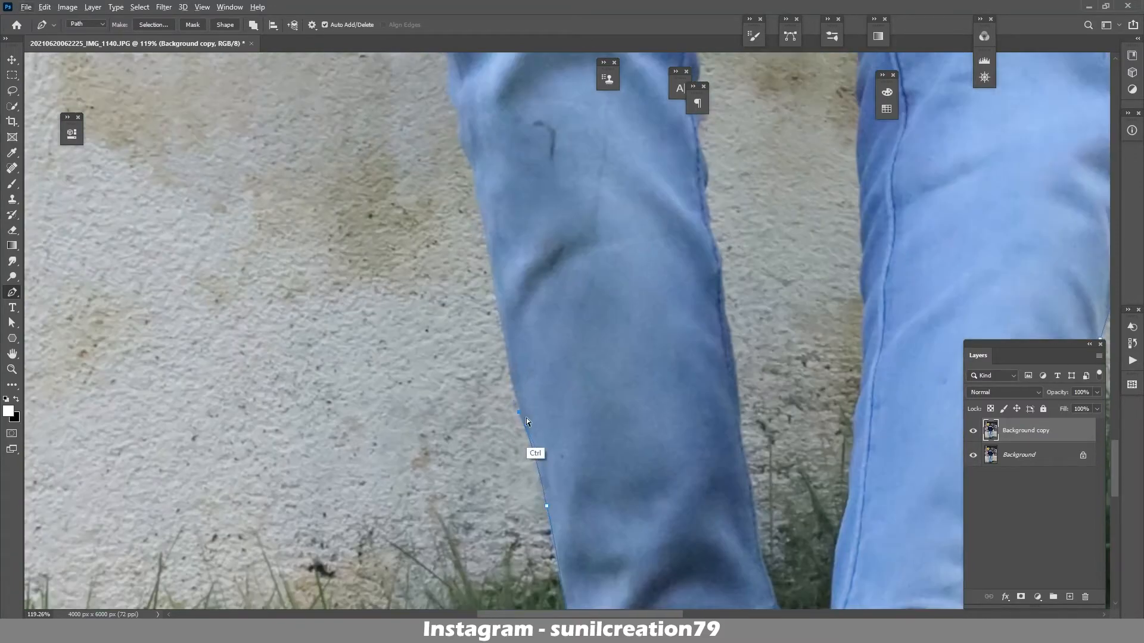
# - Finish tracing the trouser leg's outer edge, close the outline path and convert it to a selection
pyautogui.click(494, 257)
pyautogui.moveTo(472, 156); pyautogui.dragTo(490, 466)
pyautogui.click(468, 381)
pyautogui.moveTo(460, 323); pyautogui.dragTo(471, 306)
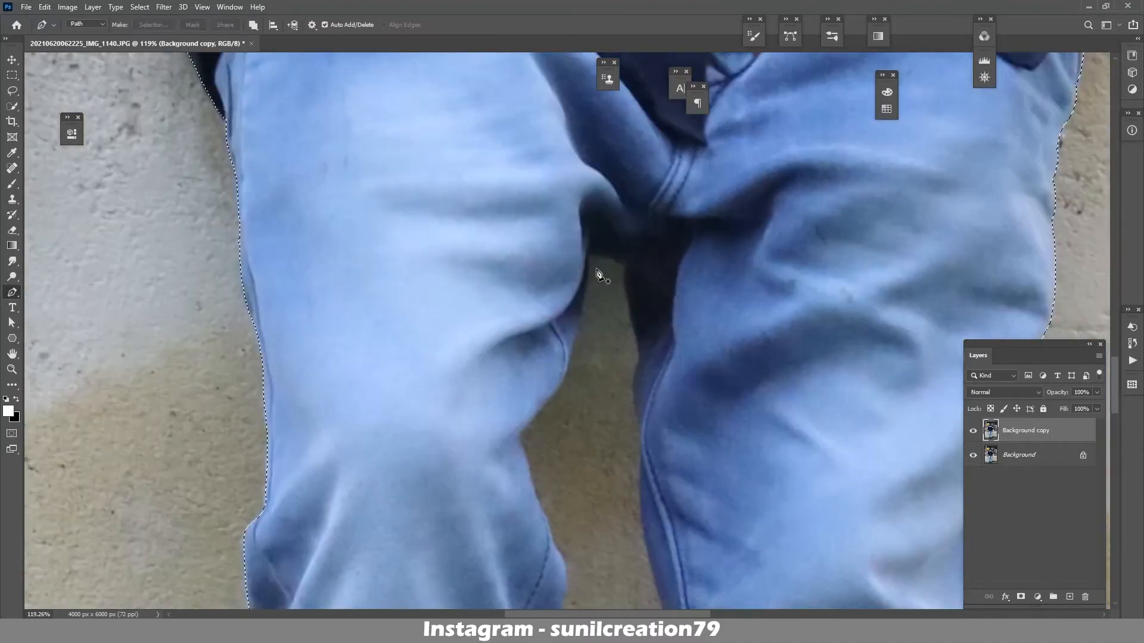
# - Start a path in the gap between the legs, tracing the right-hand trouser leg's inner edge downward
pyautogui.click(641, 427)
pyautogui.moveTo(651, 529); pyautogui.dragTo(722, 158)
pyautogui.click(774, 409)
pyautogui.click(786, 416)
pyautogui.moveTo(774, 409); pyautogui.dragTo(801, 253)
pyautogui.moveTo(804, 382); pyautogui.dragTo(808, 241)
pyautogui.click(808, 342)
pyautogui.moveTo(809, 342); pyautogui.dragTo(825, 152)
# - Trace the bottom of the leg gap around the hems, ankle and adjoining shoes
pyautogui.click(819, 391)
pyautogui.click(819, 394)
pyautogui.moveTo(818, 408); pyautogui.dragTo(828, 343)
pyautogui.moveTo(828, 344); pyautogui.dragTo(830, 355)
pyautogui.click(781, 334)
pyautogui.moveTo(773, 387); pyautogui.dragTo(766, 445)
pyautogui.click(763, 403)
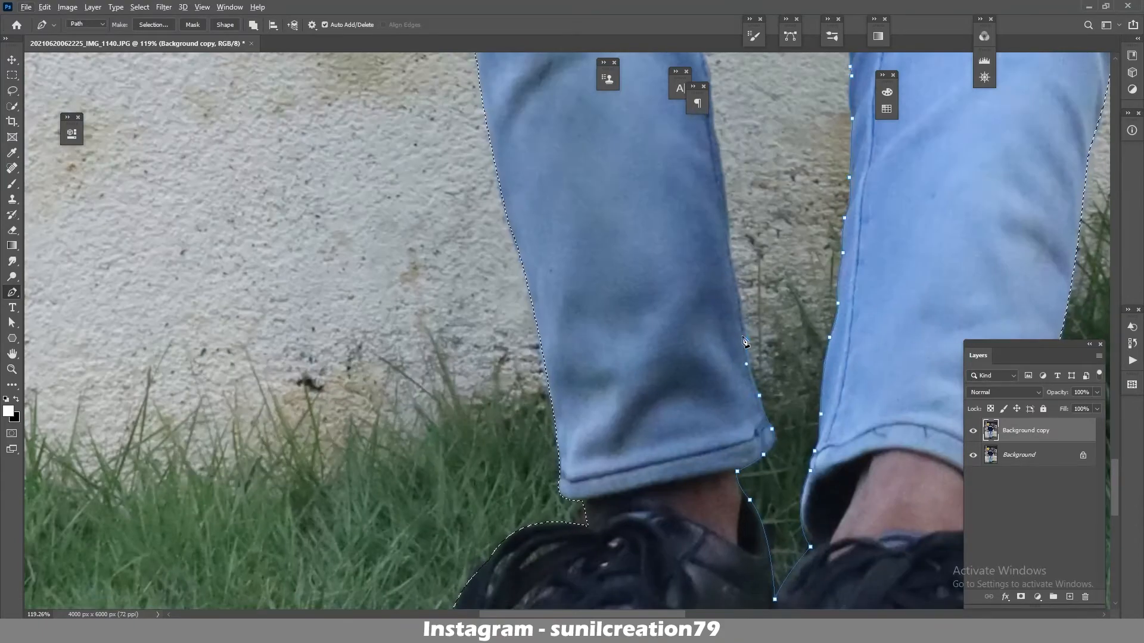
# - Trace the inner edge of the other trouser leg upward from the hem to the knee
pyautogui.moveTo(740, 238); pyautogui.dragTo(761, 492)
pyautogui.click(736, 357)
pyautogui.moveTo(729, 310); pyautogui.dragTo(737, 376)
pyautogui.moveTo(732, 358); pyautogui.dragTo(730, 347)
pyautogui.click(717, 266)
pyautogui.moveTo(715, 245); pyautogui.dragTo(717, 391)
pyautogui.moveTo(716, 377); pyautogui.dragTo(709, 364)
pyautogui.moveTo(708, 262); pyautogui.dragTo(716, 335)
pyautogui.moveTo(710, 317); pyautogui.dragTo(699, 301)
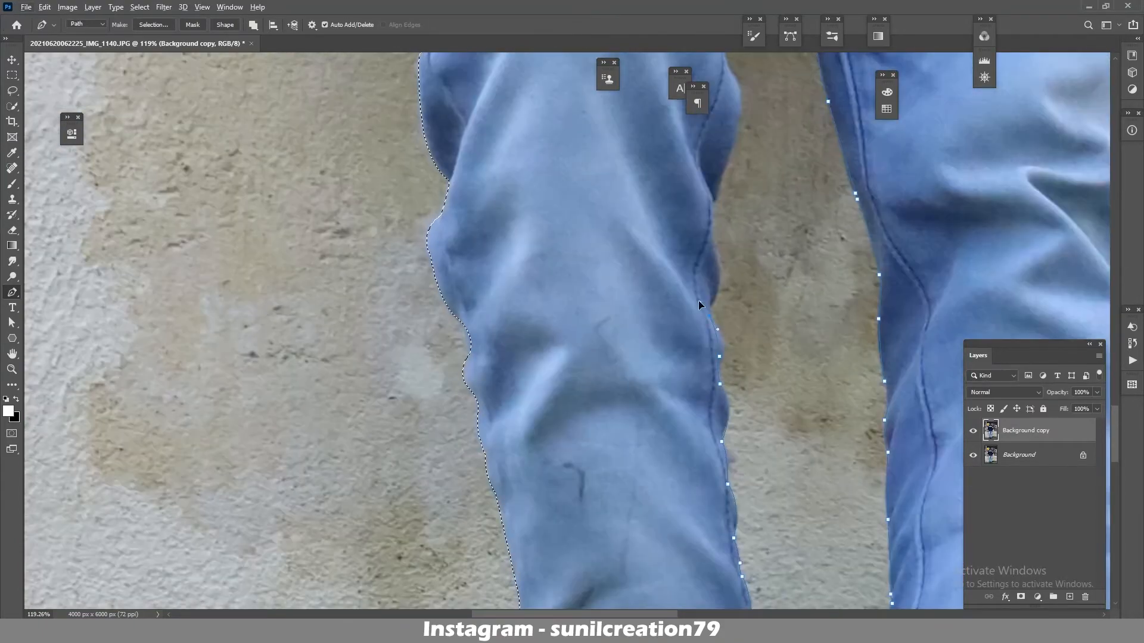
# - Finish the leg-gap path from the knee up to the crotch and remove it from the selection
pyautogui.moveTo(713, 231); pyautogui.dragTo(728, 310)
pyautogui.moveTo(739, 155); pyautogui.dragTo(730, 291)
pyautogui.moveTo(719, 234); pyautogui.dragTo(709, 215)
pyautogui.scroll(-3, 722, 242)
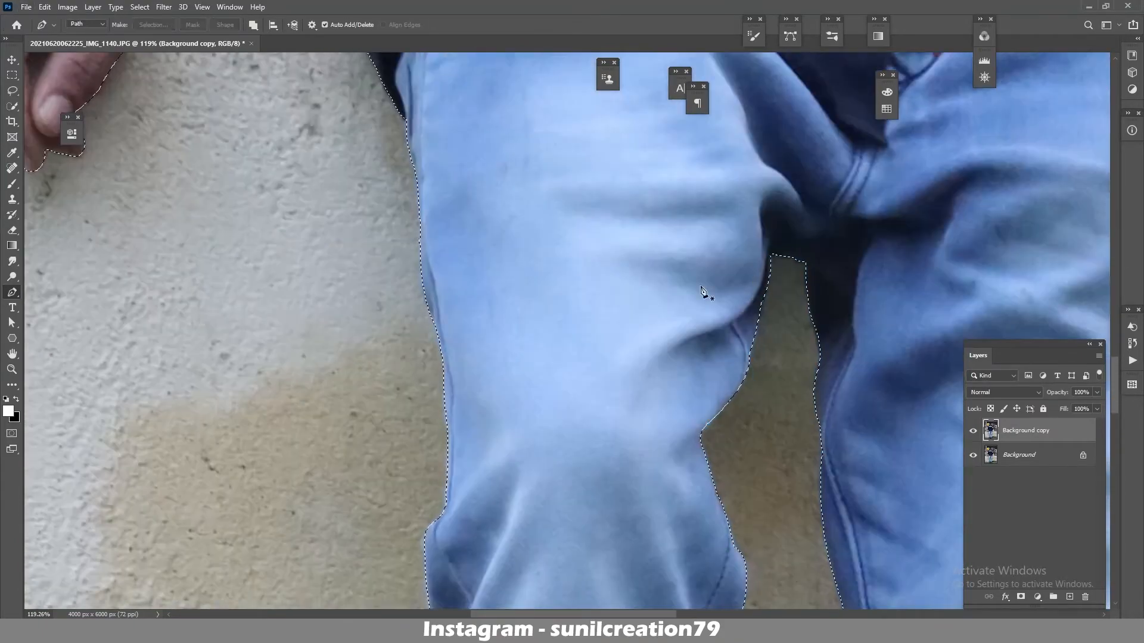
# - Trace the gap between the shirt and the watch-wearing forearm and subtract it from the selection
pyautogui.scroll(10, 705, 294)
pyautogui.click(613, 331)
pyautogui.moveTo(634, 320); pyautogui.dragTo(655, 312)
pyautogui.click(658, 304)
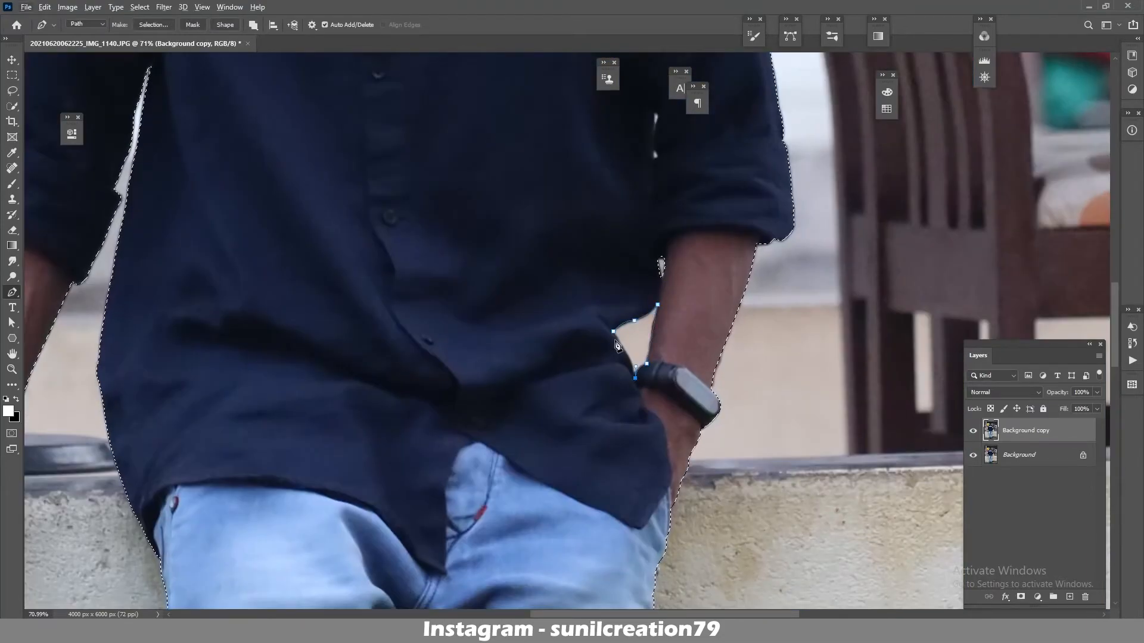
pyautogui.scroll(3, 617, 346)
pyautogui.hotkey('ctrl', 'alt', 'Return')
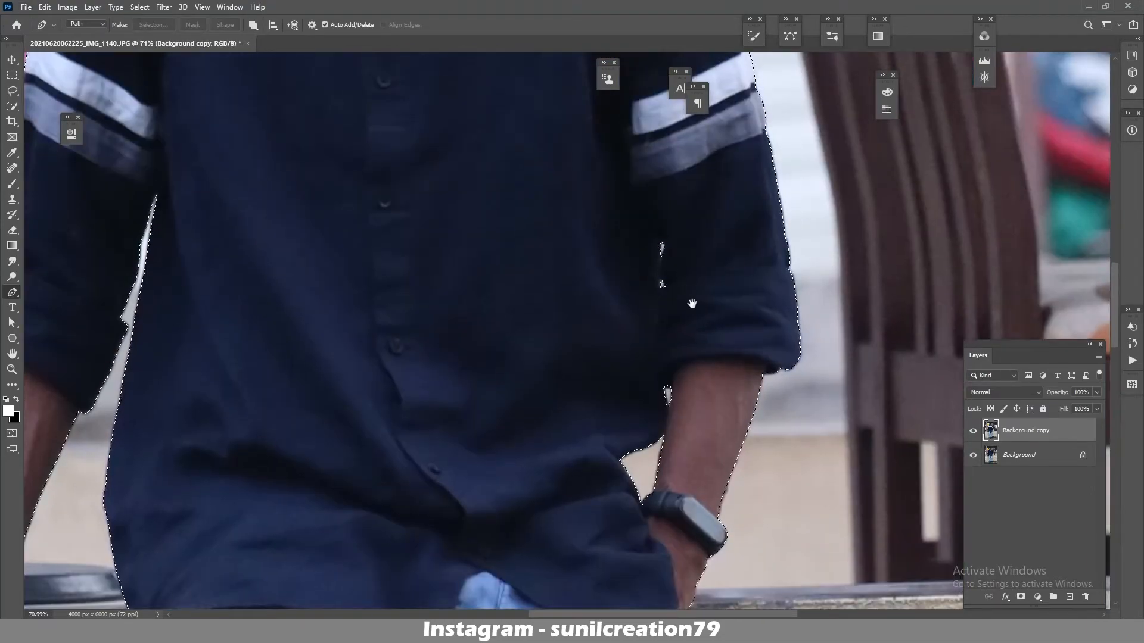
# - Trace the small gap between the thumb and fingers of the hand on the wall and subtract it
pyautogui.moveTo(65, 559); pyautogui.dragTo(426, 265)
pyautogui.click(312, 340)
pyautogui.click(321, 347)
pyautogui.moveTo(305, 383); pyautogui.dragTo(305, 394)
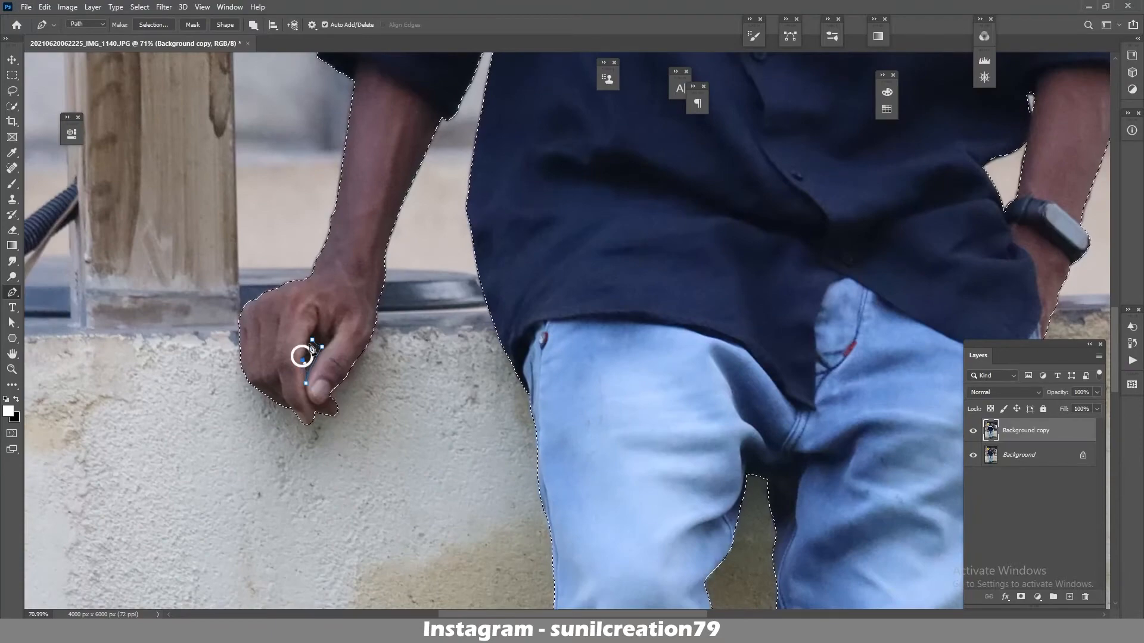
pyautogui.hotkey('ctrl', 'alt', 'Return')
# - Trace the upper gap in the left shoe's lace loop and subtract it from the selection
pyautogui.scroll(-12, 602, 317)
pyautogui.moveTo(493, 432); pyautogui.dragTo(524, 432)
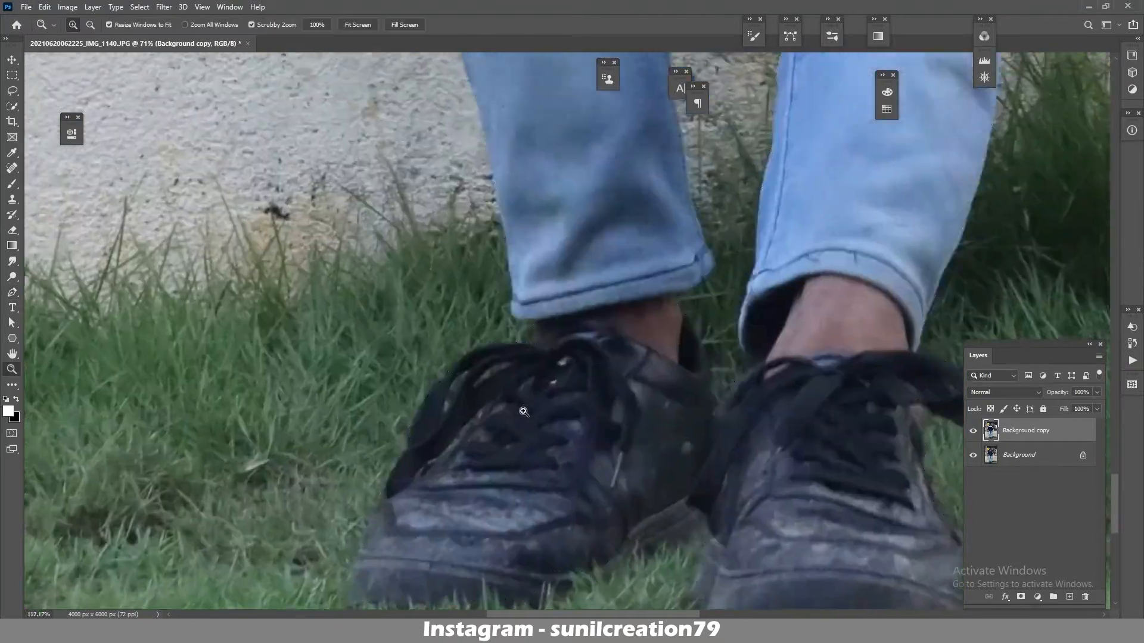
pyautogui.click(517, 361)
pyautogui.click(485, 374)
pyautogui.click(475, 385)
pyautogui.moveTo(517, 362); pyautogui.dragTo(550, 361)
# - Trace the next gap down beside the left shoe's laces and subtract it from the selection
pyautogui.click(470, 370)
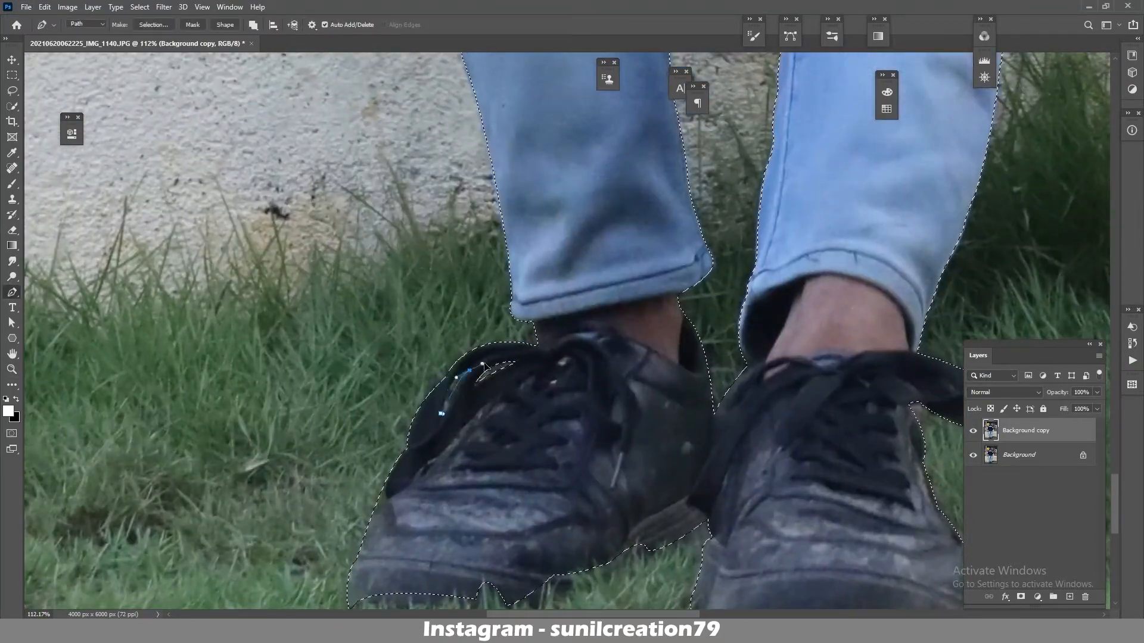
pyautogui.moveTo(443, 414); pyautogui.dragTo(439, 424)
pyautogui.click(469, 371)
pyautogui.click(485, 406)
pyautogui.click(446, 450)
pyautogui.moveTo(558, 390); pyautogui.dragTo(412, 390)
pyautogui.click(139, 7)
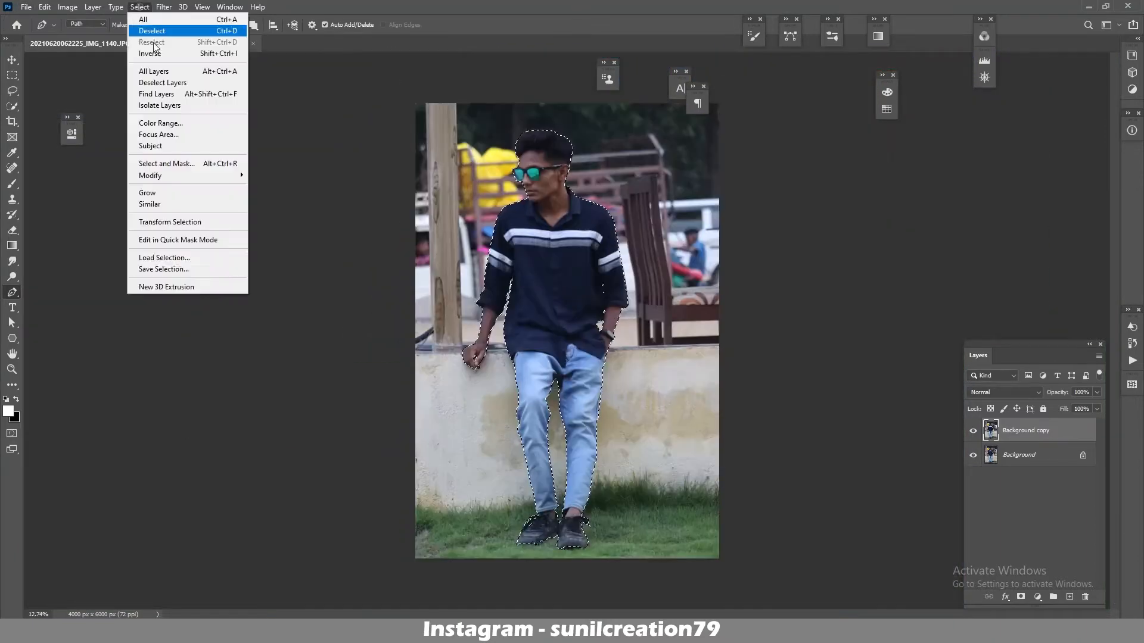
pyautogui.click(158, 270)
pyautogui.press('Return')
pyautogui.hotkey('ctrl', 'shift', 's')
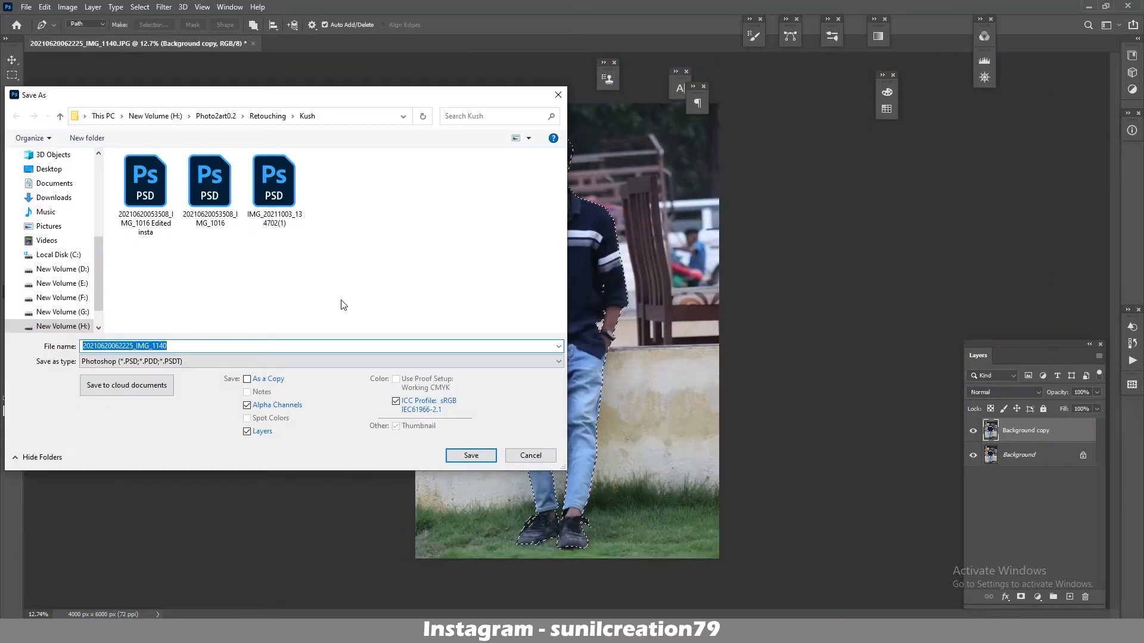
pyautogui.press('Return')
# - Duplicate the Background copy layer and mask it to the man's selection, applying the mask to the pixels
pyautogui.hotkey('ctrl', 'j')
pyautogui.click(1021, 597)
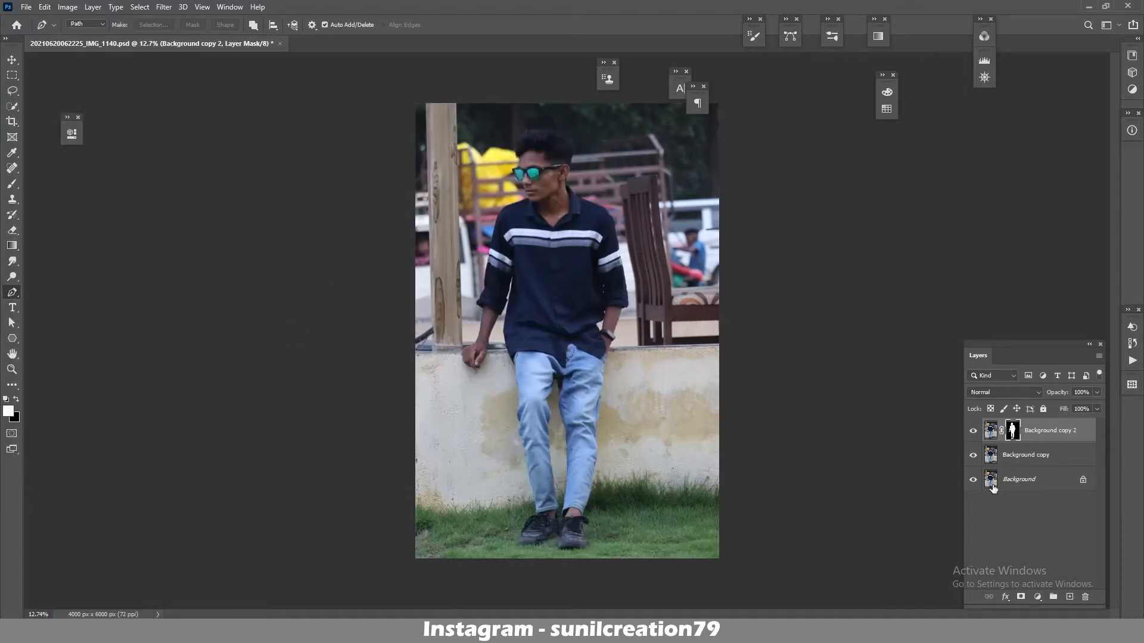
pyautogui.rightClick(1012, 432)
pyautogui.click(1027, 465)
# - Reselect the man's outline on the Background copy layer and replace him with a content-aware fill
pyautogui.click(989, 454)
pyautogui.click(138, 7)
pyautogui.click(149, 42)
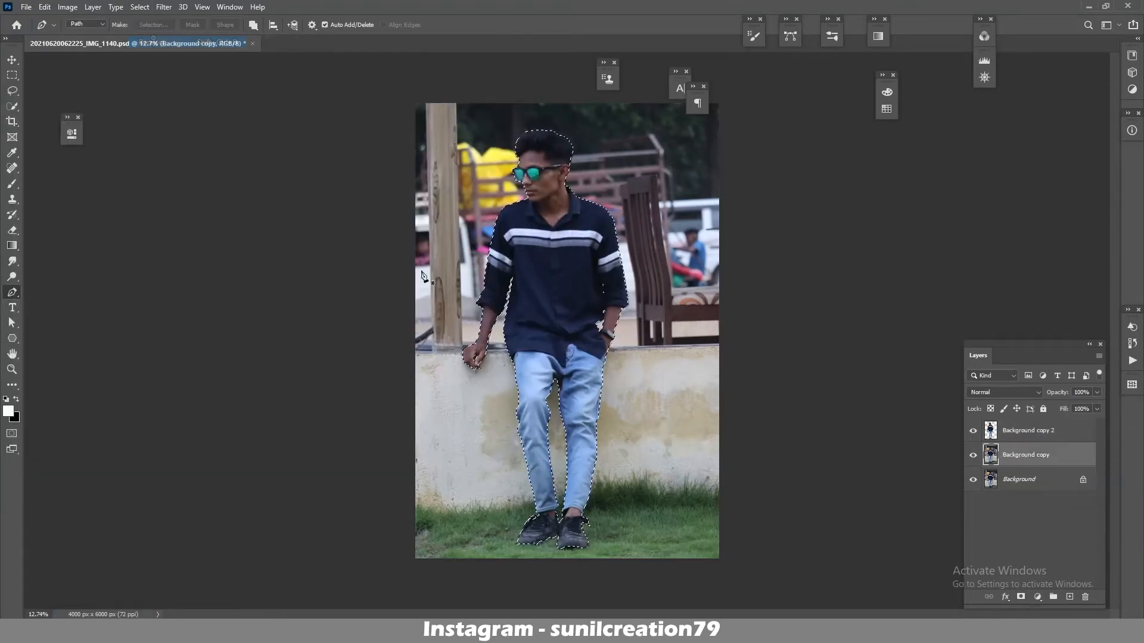
pyautogui.click(45, 7)
pyautogui.click(82, 194)
pyautogui.click(643, 168)
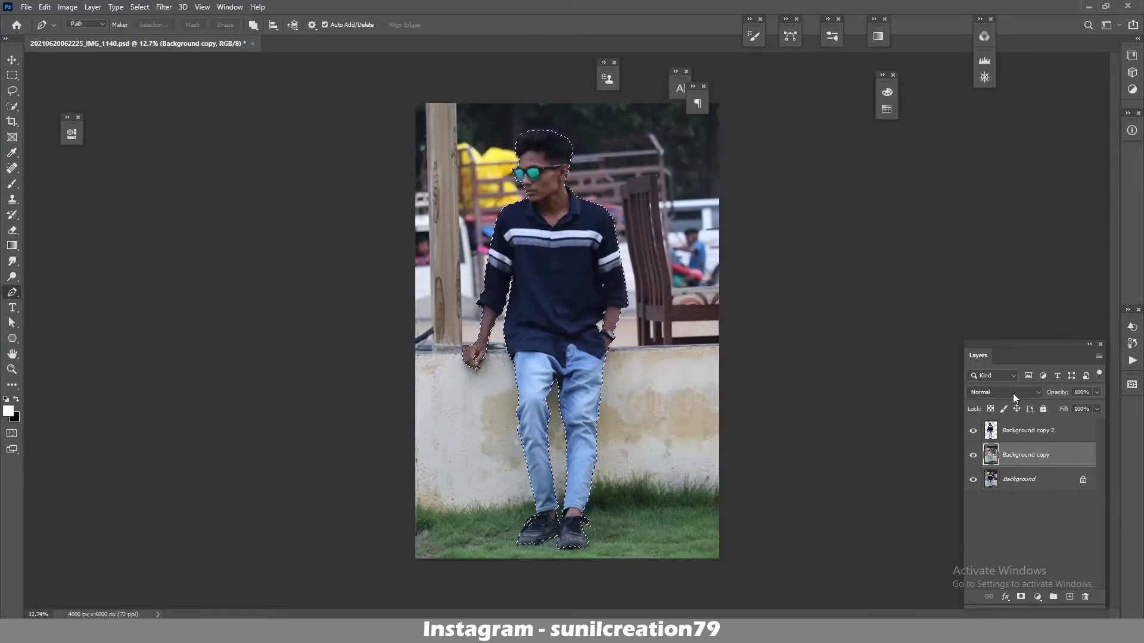
# - Hide the cutout layer Background copy 2 and duplicate the filled Background copy layer
pyautogui.click(973, 430)
pyautogui.scroll(5, 542, 239)
pyautogui.moveTo(586, 286); pyautogui.dragTo(622, 298)
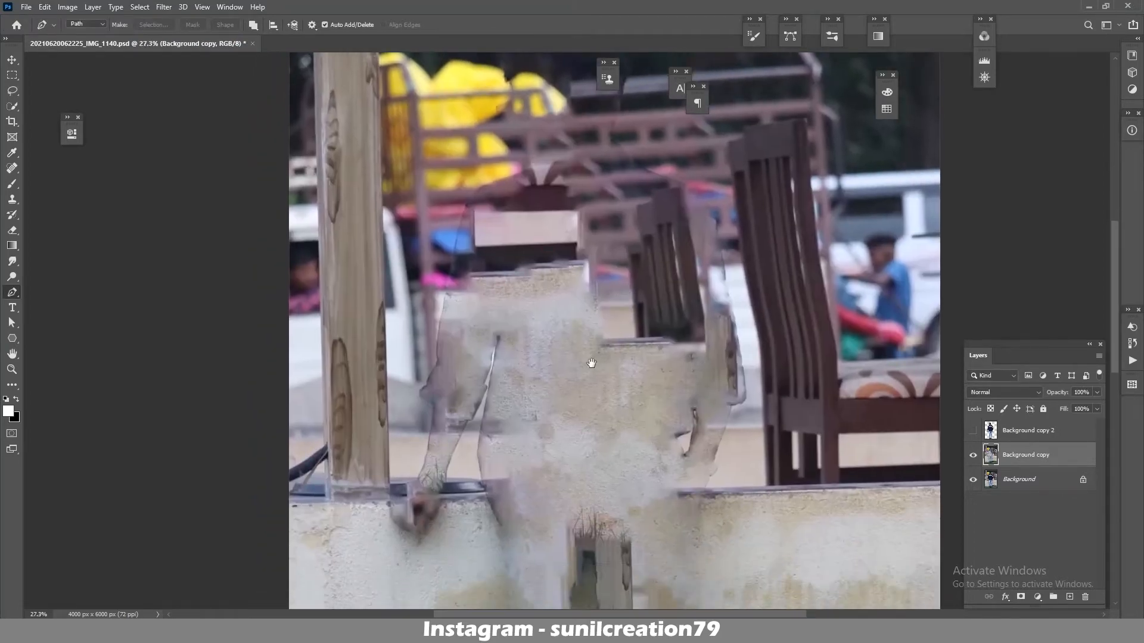
pyautogui.hotkey('ctrl', 'j')
# - Apply a Field Blur of about 60 px to Background copy 3
pyautogui.click(163, 7)
pyautogui.moveTo(249, 153)
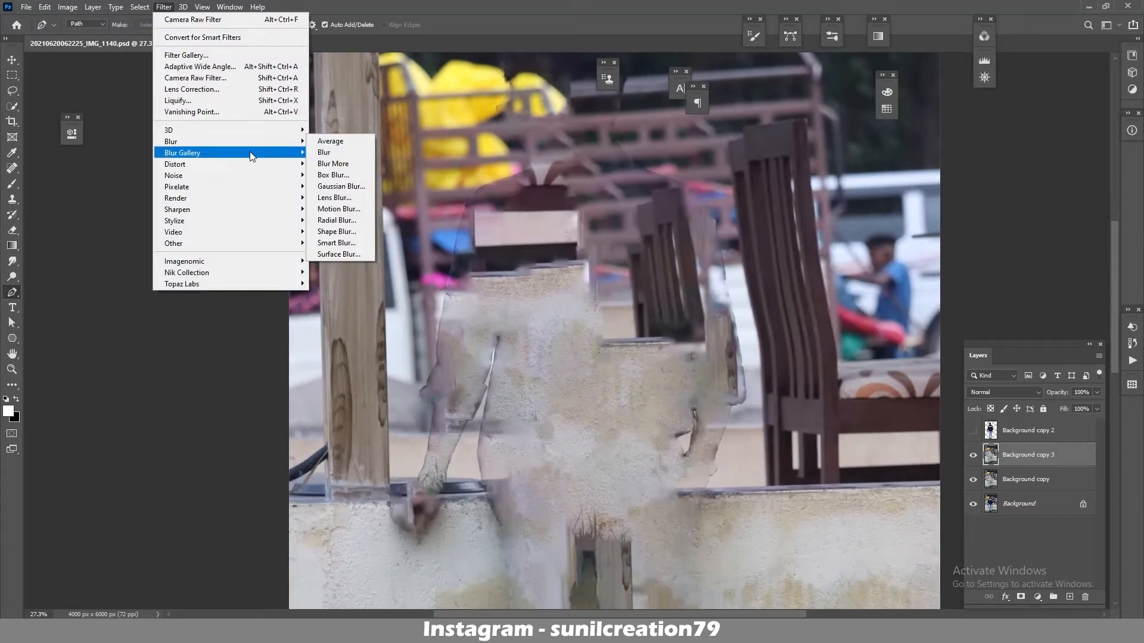
pyautogui.click(334, 153)
pyautogui.scroll(-5, 529, 459)
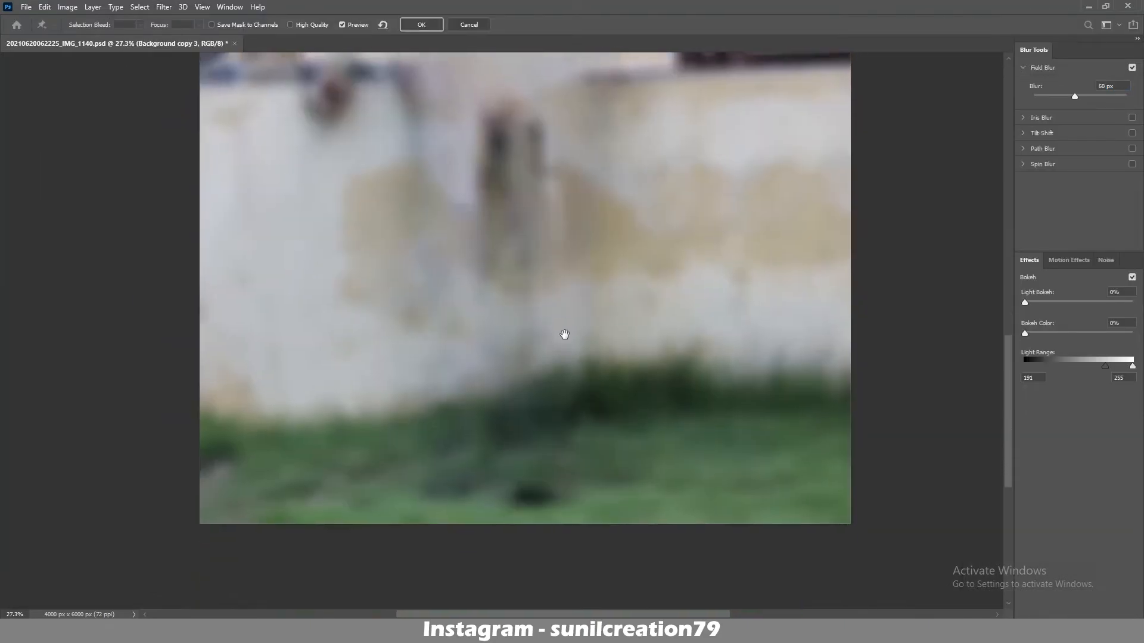
pyautogui.scroll(5, 561, 332)
pyautogui.scroll(-5, 506, 393)
pyautogui.click(421, 25)
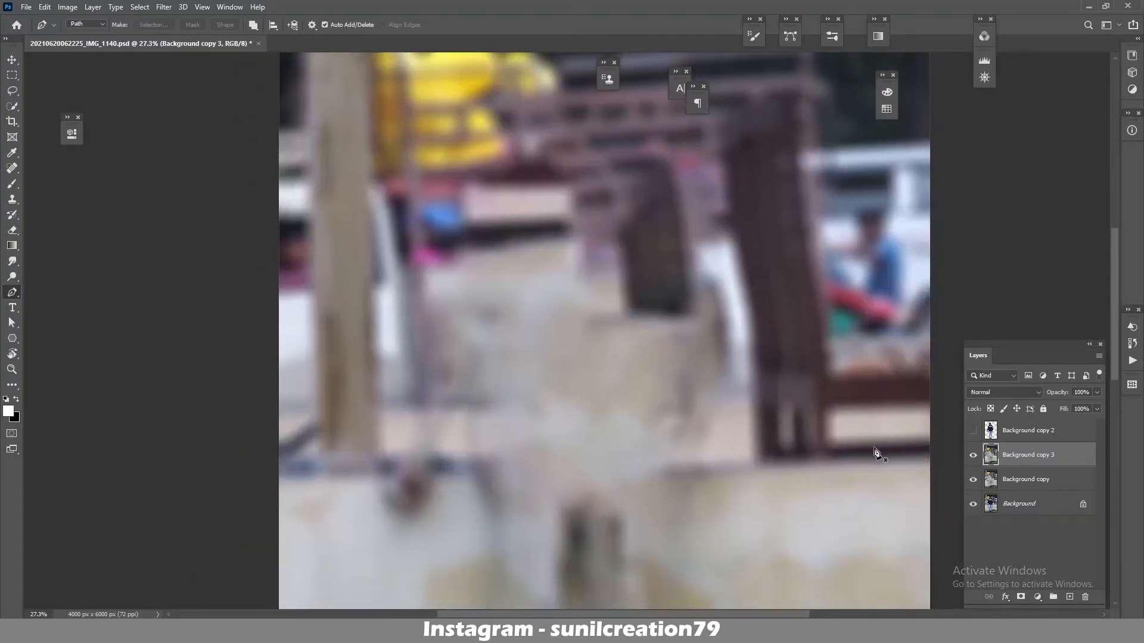
# - Add a black mask to Background copy 3 and paint white with a soft 300 px brush around the filled figure
pyautogui.moveTo(707, 516)
pyautogui.mouseDown()
pyautogui.moveTo(688, 323)
pyautogui.moveTo(706, 456)
pyautogui.mouseUp()
pyautogui.press('b')
pyautogui.click(85, 24)
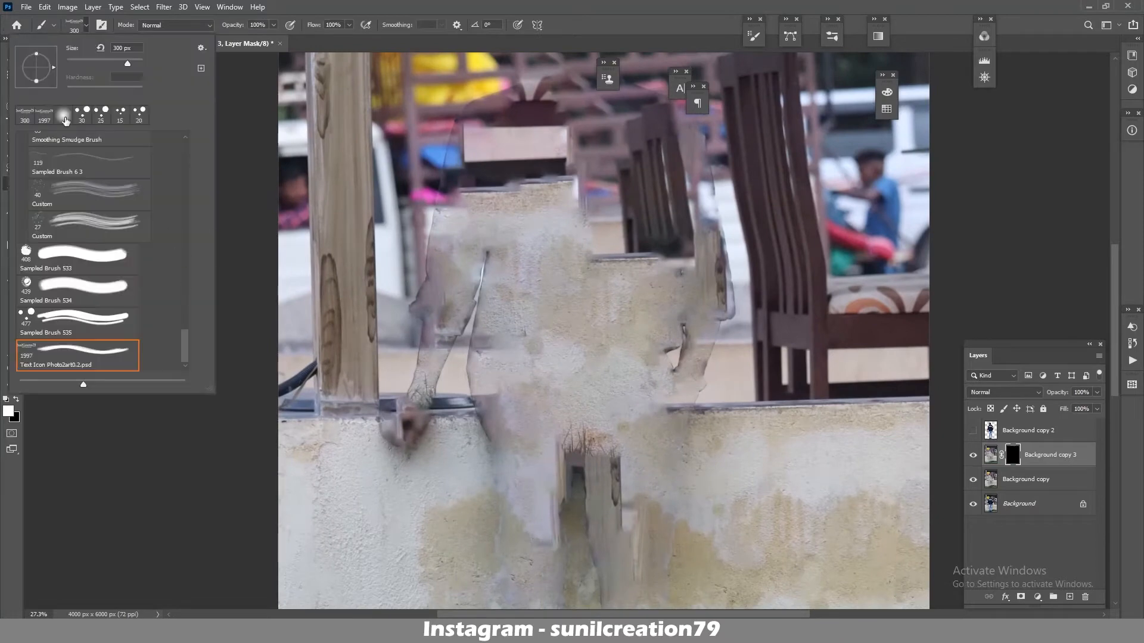
pyautogui.doubleClick(63, 117)
pyautogui.moveTo(425, 313); pyautogui.dragTo(444, 197)
pyautogui.scroll(3, 444, 197)
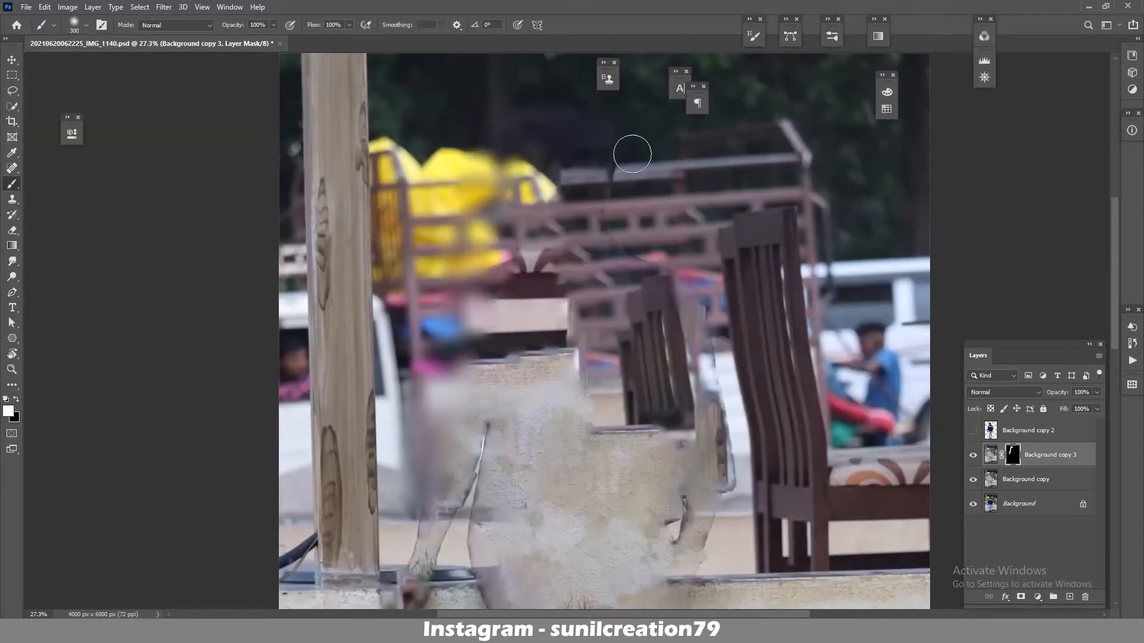
pyautogui.moveTo(547, 366); pyautogui.dragTo(497, 256)
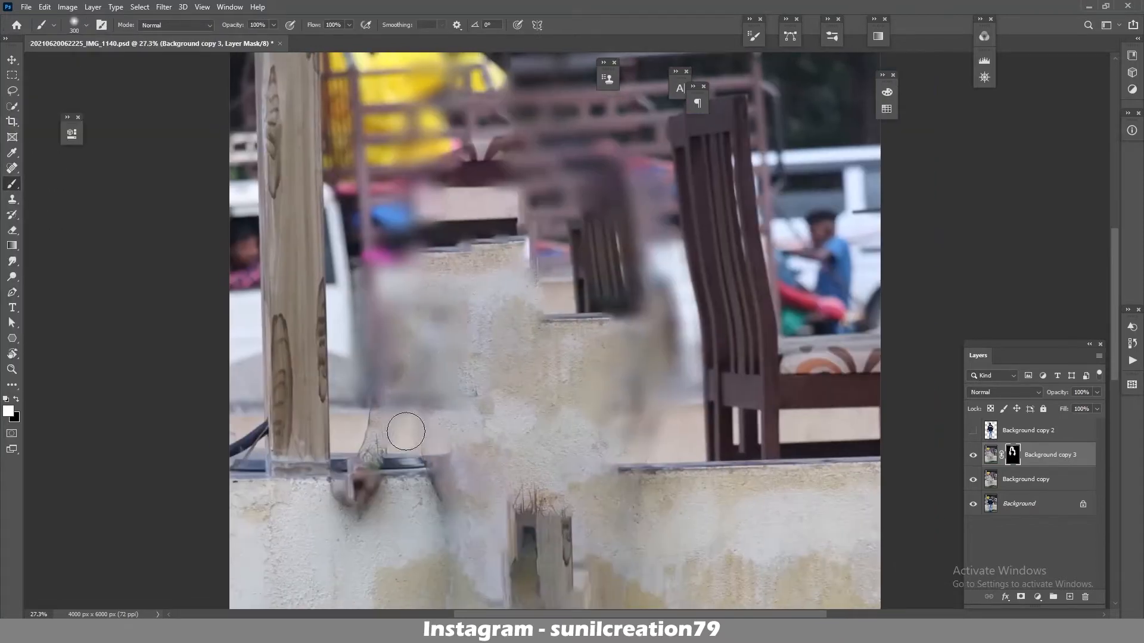
pyautogui.moveTo(370, 426); pyautogui.dragTo(389, 452)
# - Outline the background right of the wooden pole and above the wall with the Pen tool and make it a selection
pyautogui.press('p')
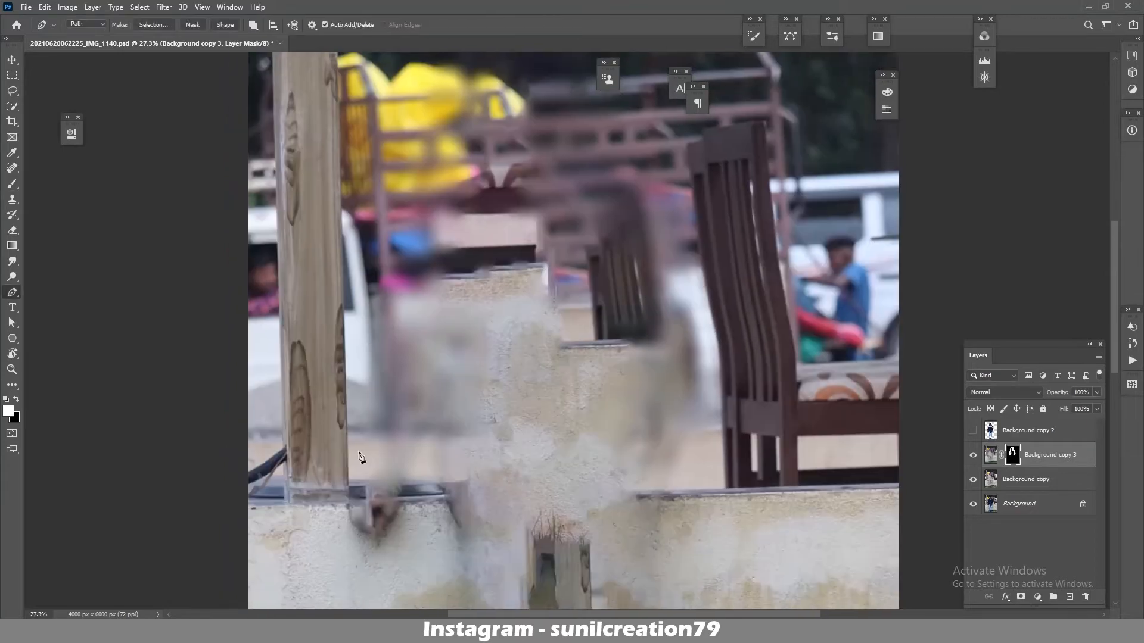
pyautogui.moveTo(752, 487); pyautogui.dragTo(518, 466)
pyautogui.click(679, 467)
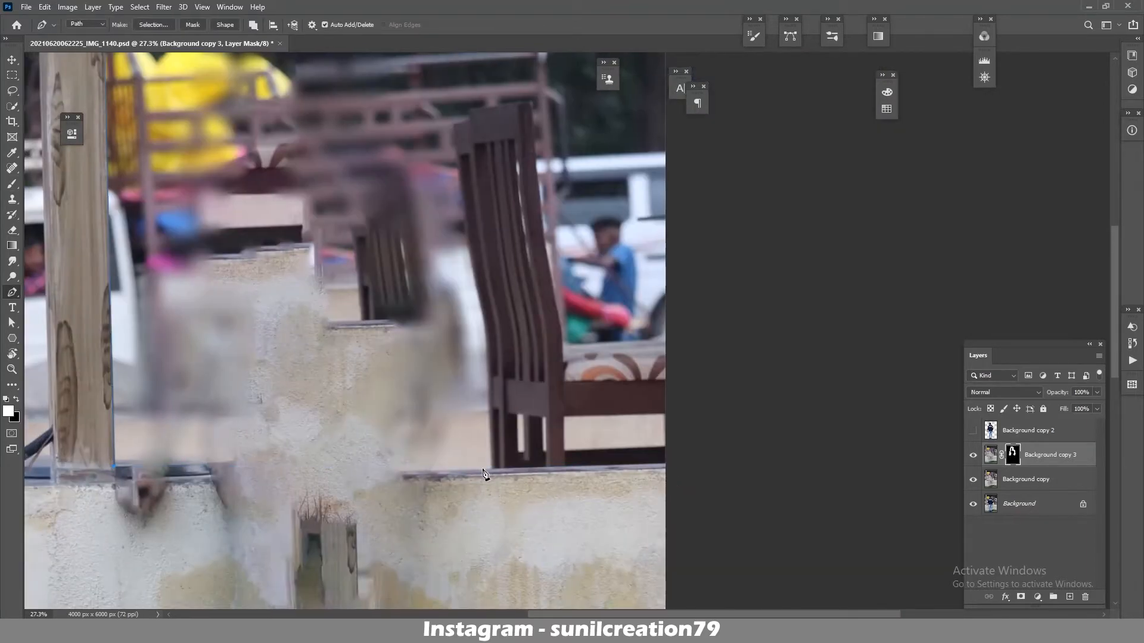
pyautogui.scroll(5, 676, 472)
pyautogui.click(723, 260)
pyautogui.click(135, 282)
pyautogui.scroll(-2, 135, 281)
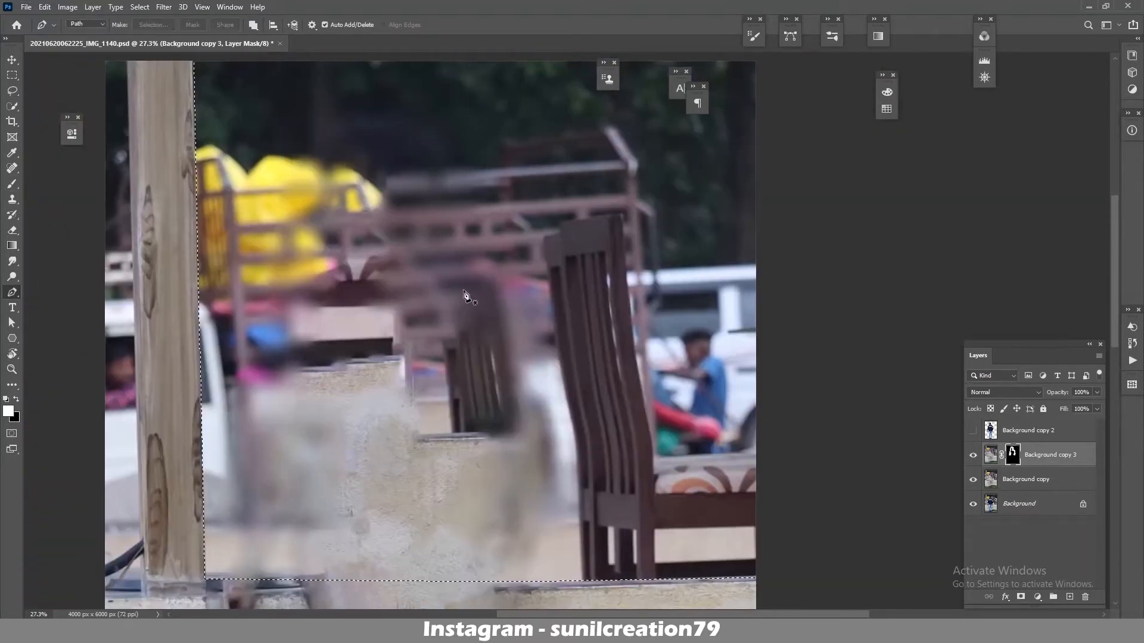
pyautogui.hotkey('ctrl', 'Return')
# - Enlarge the brush to 600 px, paint the blur into the whole selected area on the mask and deselect
pyautogui.press('b')
pyautogui.press(']')
pyautogui.press(']')
pyautogui.press(']')
pyautogui.moveTo(350, 238)
pyautogui.mouseDown()
pyautogui.moveTo(309, 179)
pyautogui.moveTo(710, 141)
pyautogui.moveTo(541, 186)
pyautogui.moveTo(459, 488)
pyautogui.moveTo(655, 358)
pyautogui.moveTo(322, 340)
pyautogui.mouseUp()
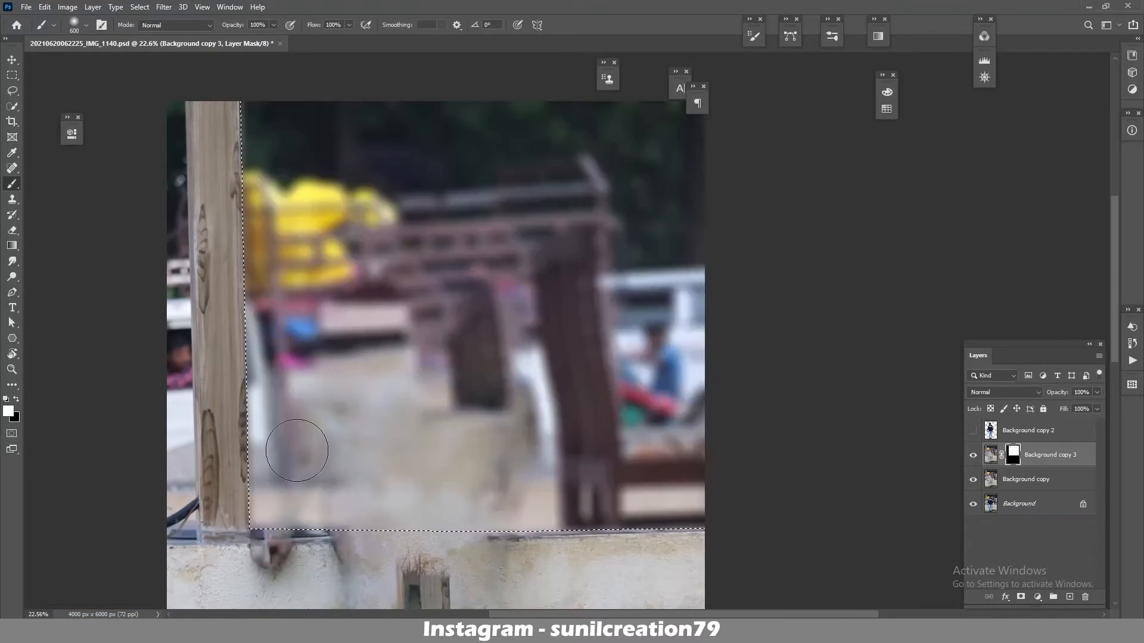
pyautogui.hotkey('ctrl', 'd')
# - Select the background strip left of the wooden pole, reveal the blur there and apply the layer mask
pyautogui.press('p')
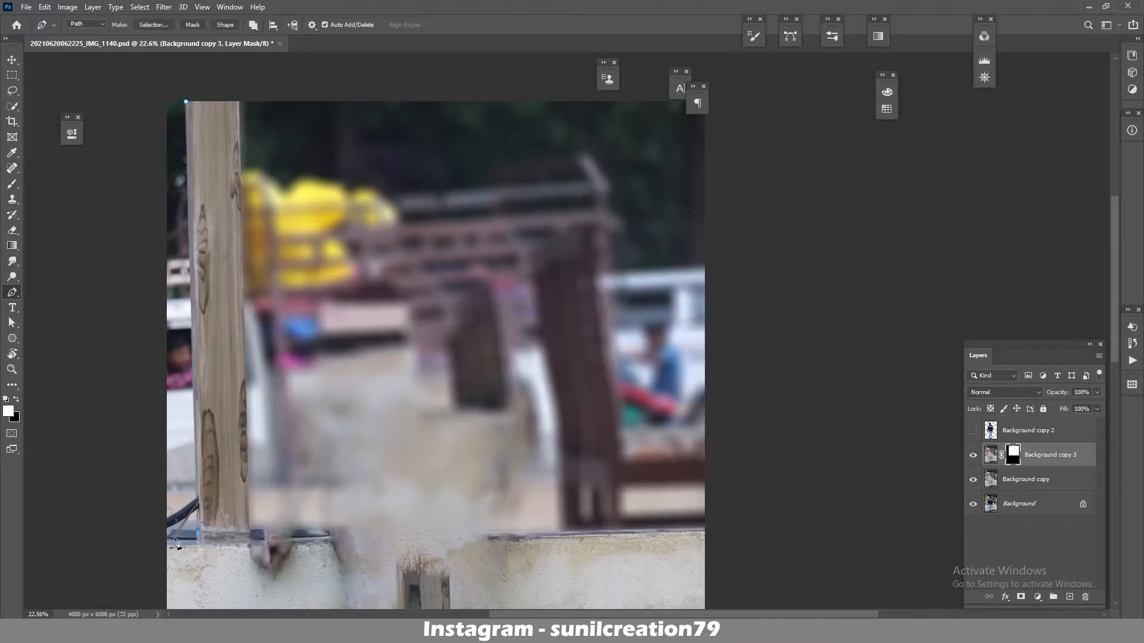
pyautogui.hotkey('ctrl', 'Return')
pyautogui.press('b')
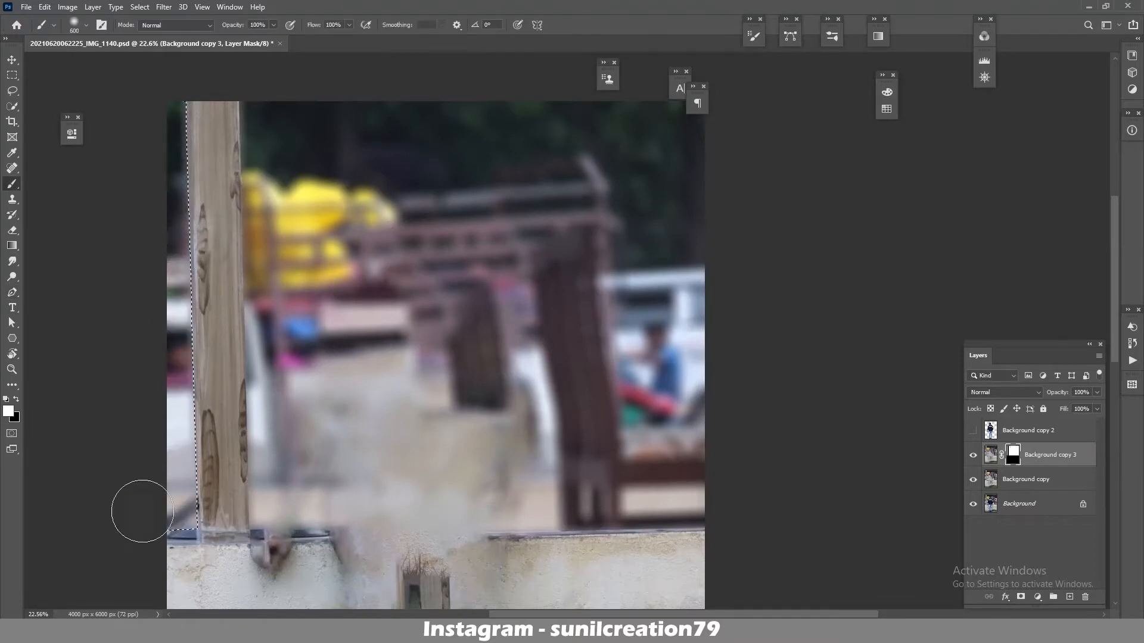
pyautogui.scroll(-5, 116, 331)
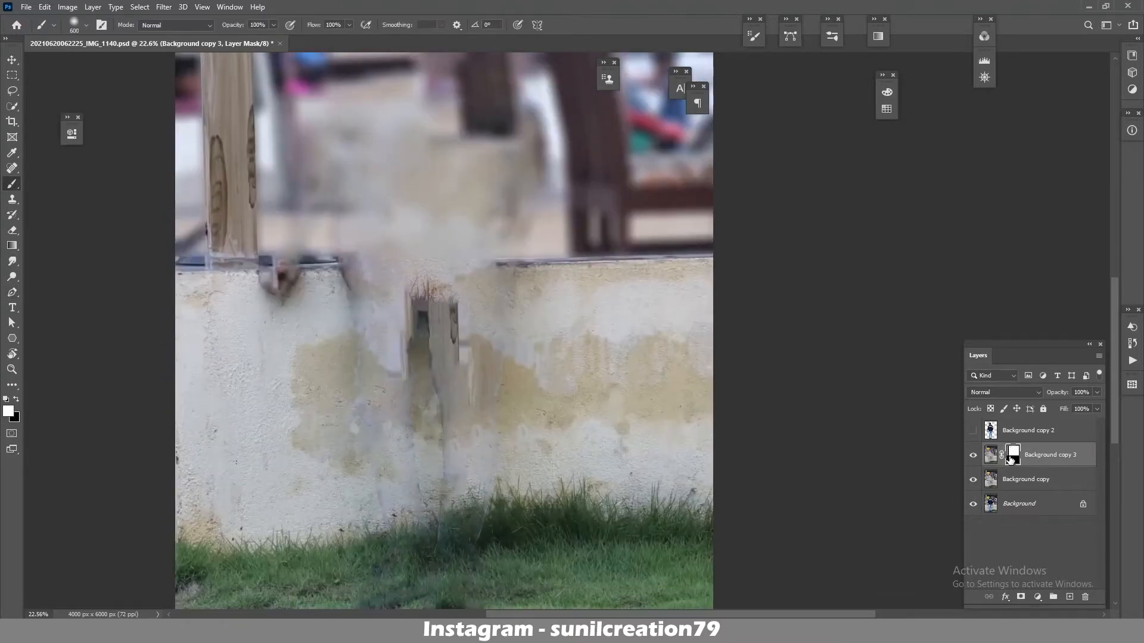
pyautogui.rightClick(1010, 458)
pyautogui.click(1029, 494)
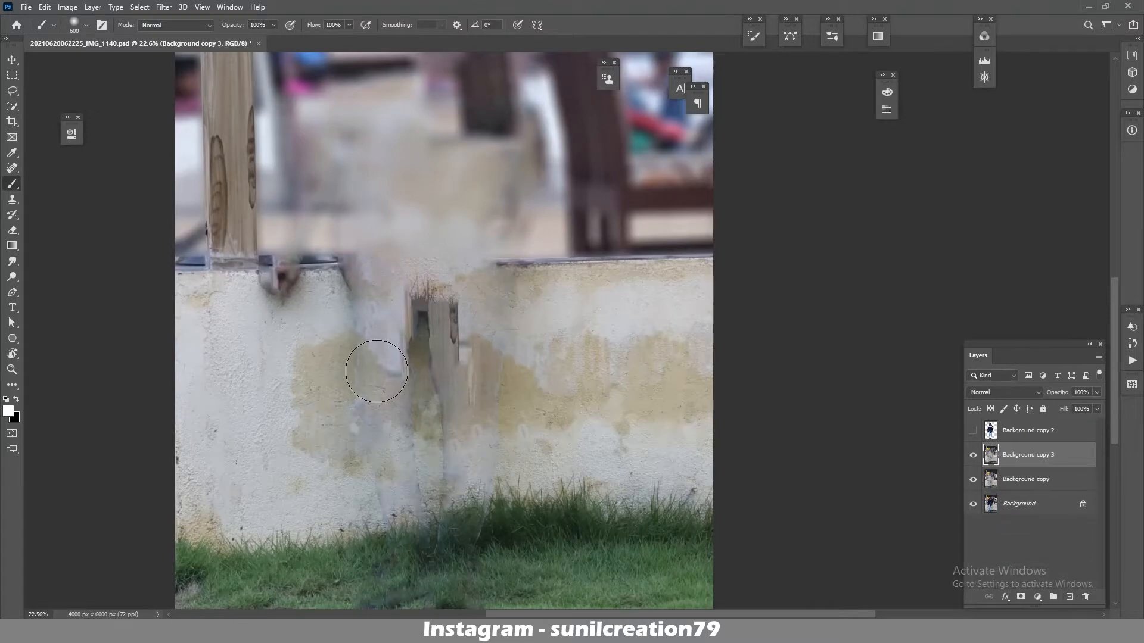
# - Clone wall texture over the leftover hand and rebuild the wall's top edge with the Clone Stamp
pyautogui.press('s')
pyautogui.moveTo(222, 289)
pyautogui.mouseDown()
pyautogui.moveTo(298, 280)
pyautogui.moveTo(262, 333)
pyautogui.mouseUp()
pyautogui.keyDown('alt'); pyautogui.click(252, 284); pyautogui.keyUp('alt')
pyautogui.moveTo(305, 284)
pyautogui.mouseDown()
pyautogui.moveTo(524, 281)
pyautogui.moveTo(417, 280)
pyautogui.mouseUp()
# - Clone wall and grass texture over the leg-shaped remnants in the middle of the wall and at its base
pyautogui.keyDown('alt'); pyautogui.click(516, 393); pyautogui.keyUp('alt')
pyautogui.moveTo(477, 357); pyautogui.dragTo(417, 393)
pyautogui.keyDown('alt'); pyautogui.click(314, 480); pyautogui.keyUp('alt')
pyautogui.moveTo(382, 494)
pyautogui.mouseDown()
pyautogui.moveTo(495, 463)
pyautogui.moveTo(559, 521)
pyautogui.moveTo(429, 525)
pyautogui.mouseUp()
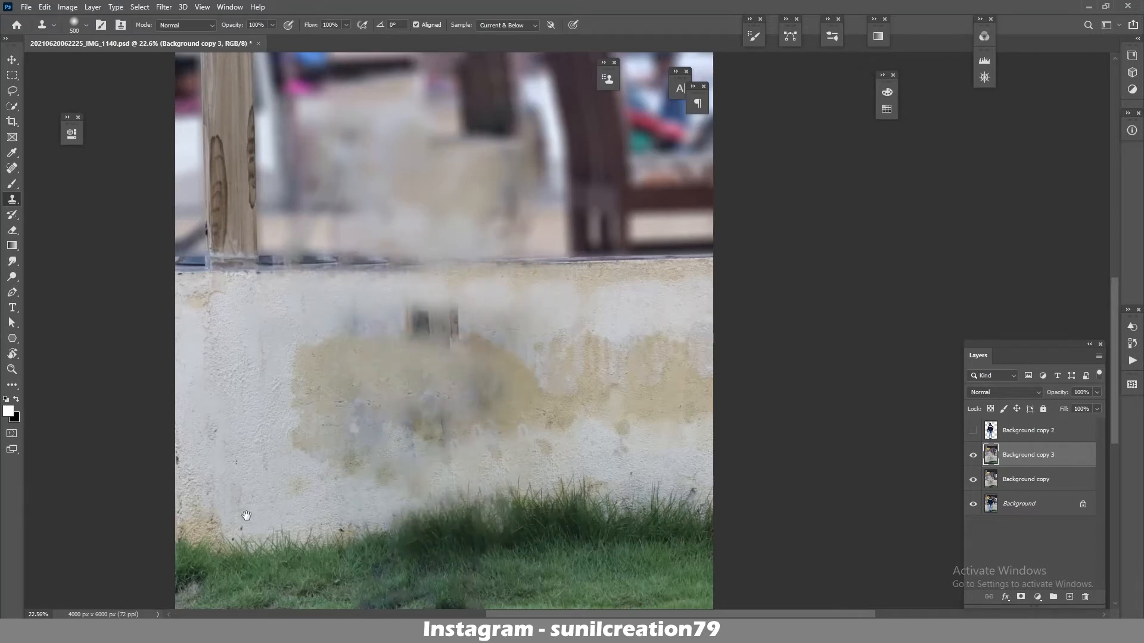
pyautogui.keyDown('alt'); pyautogui.click(507, 341); pyautogui.keyUp('alt')
pyautogui.moveTo(417, 325); pyautogui.dragTo(334, 313)
pyautogui.moveTo(413, 426)
pyautogui.mouseDown()
pyautogui.moveTo(525, 438)
pyautogui.moveTo(548, 411)
pyautogui.mouseUp()
# - Clone clean texture over the remaining uneven patches on the lower wall and grass
pyautogui.scroll(3, 473, 414)
pyautogui.press('z')
pyautogui.scroll(-2, 530, 361)
pyautogui.moveTo(529, 361); pyautogui.dragTo(518, 361)
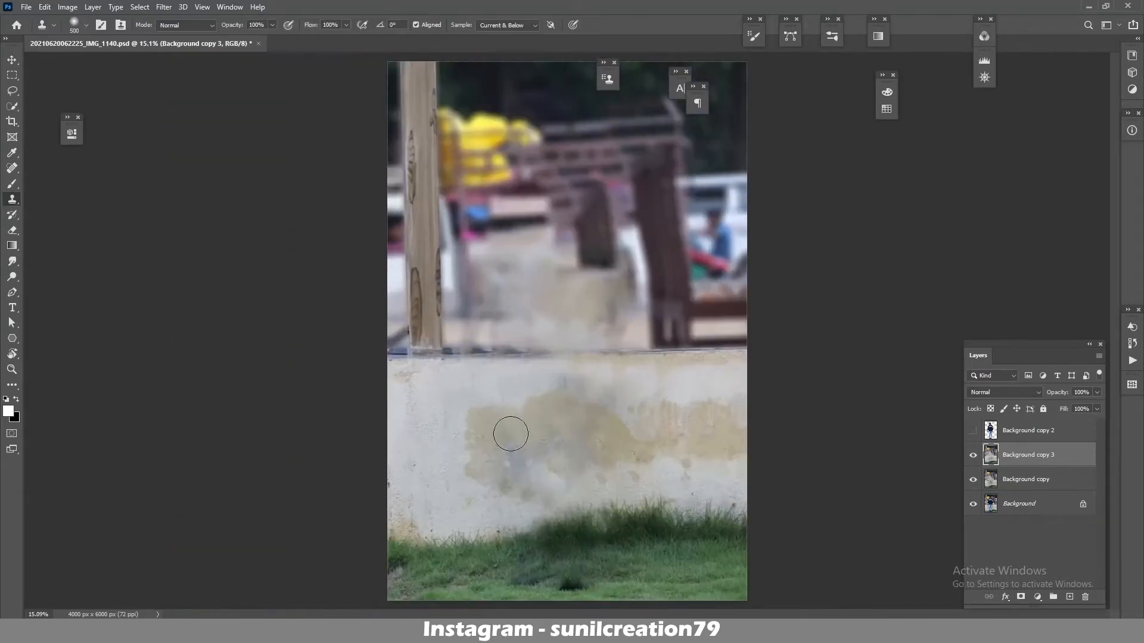
pyautogui.moveTo(602, 557); pyautogui.dragTo(673, 557)
pyautogui.keyDown('alt'); pyautogui.click(639, 475); pyautogui.keyUp('alt')
pyautogui.moveTo(434, 492)
pyautogui.mouseDown()
pyautogui.moveTo(499, 468)
pyautogui.moveTo(288, 491)
pyautogui.moveTo(552, 459)
pyautogui.moveTo(268, 417)
pyautogui.mouseUp()
# - Show the cutout layer Background copy 2 and rotate the man about 2.1° clockwise
pyautogui.press('z')
pyautogui.moveTo(651, 540); pyautogui.dragTo(567, 539)
pyautogui.click(973, 430)
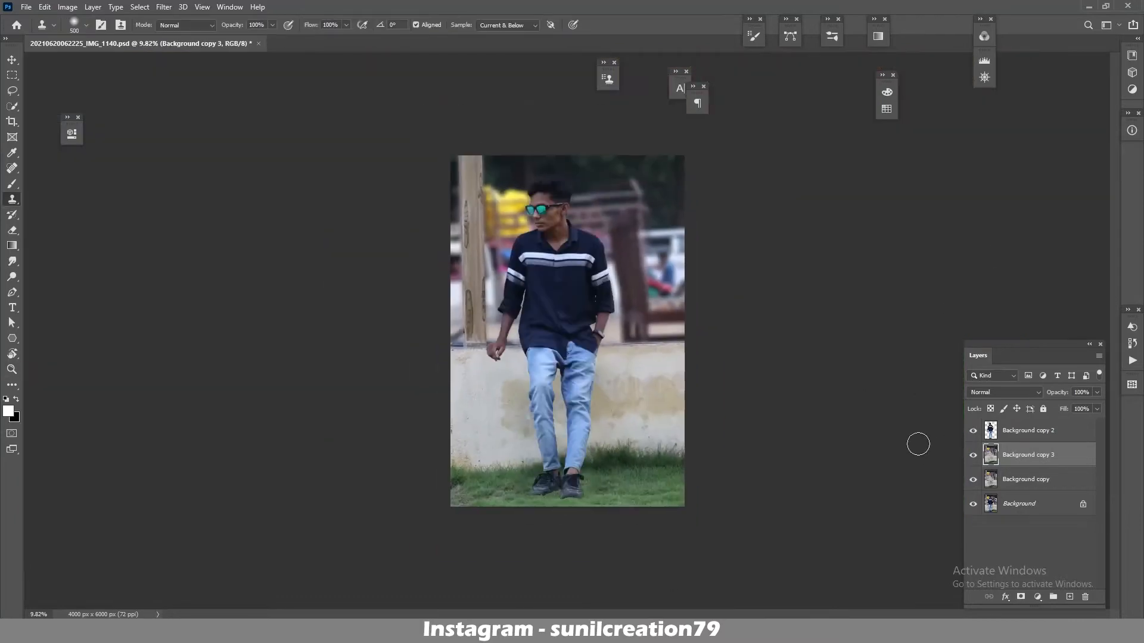
pyautogui.click(1029, 430)
pyautogui.scroll(2, 794, 370)
pyautogui.scroll(-1, 893, 405)
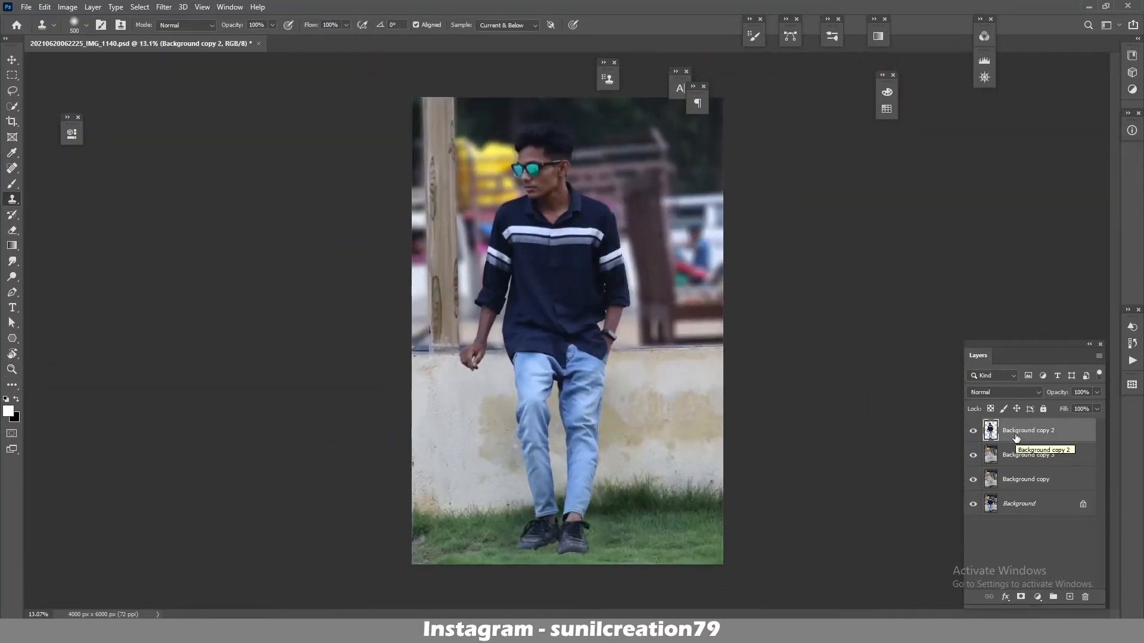
pyautogui.hotkey('ctrl', 't')
pyautogui.moveTo(642, 122); pyautogui.dragTo(650, 125)
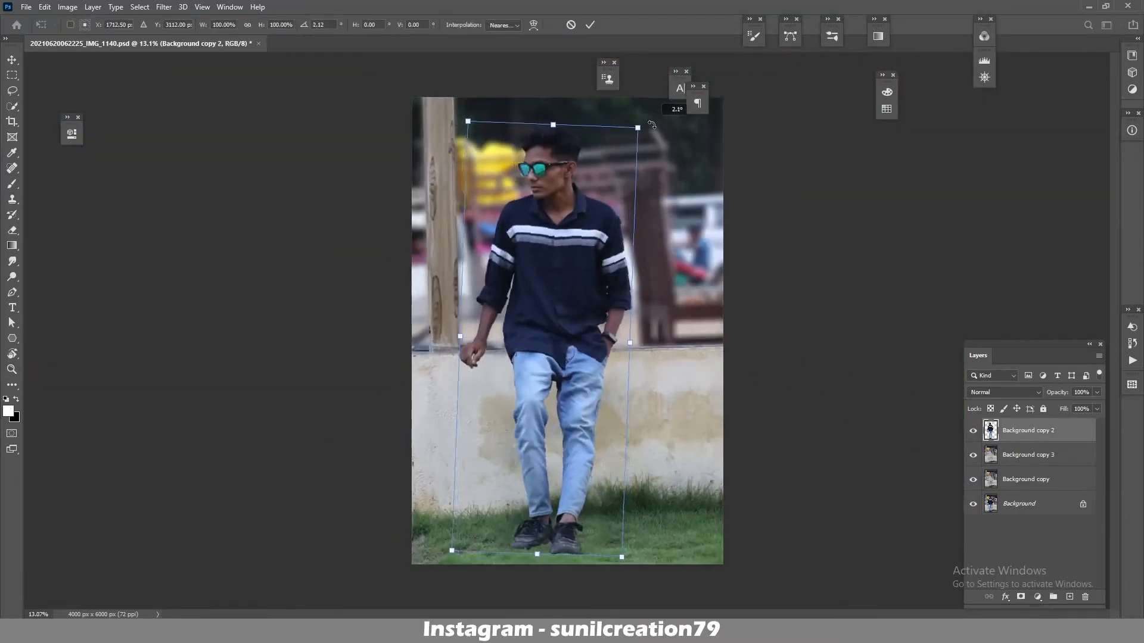
pyautogui.click(592, 24)
# - Keep a hidden duplicate of the cutout just above Background and merge Background copy 3 into Background copy
pyautogui.moveTo(1021, 431); pyautogui.dragTo(1021, 469)
pyautogui.click(973, 479)
pyautogui.moveTo(1017, 508); pyautogui.dragTo(1005, 470)
pyautogui.click(1009, 457)
pyautogui.hotkey('ctrl', 'e')
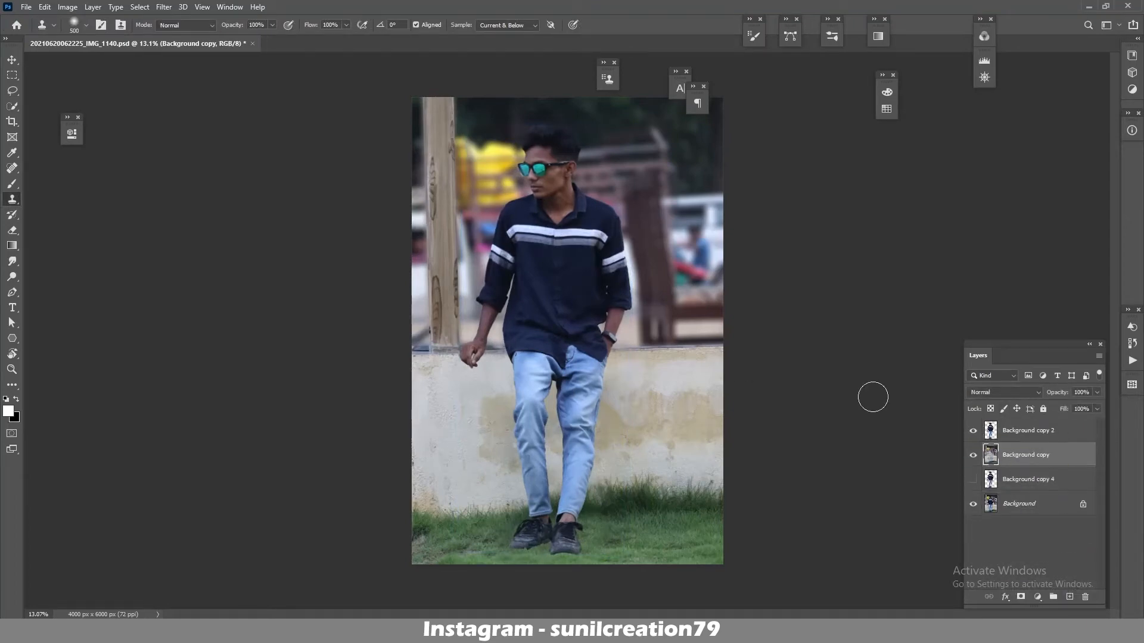
# - Open the cutout layer Background copy 2 in Camera Raw and set Oranges luminance to +100 and Reds hue to +23
pyautogui.hotkey('alt', ']')
pyautogui.click(163, 6)
pyautogui.click(185, 79)
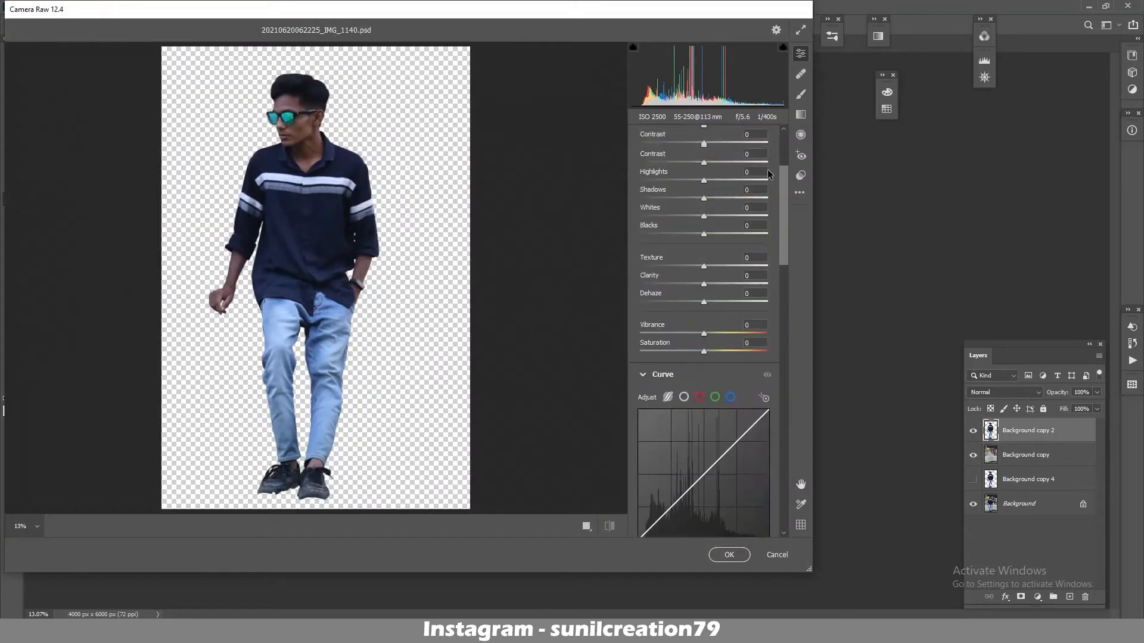
pyautogui.scroll(-10, 769, 209)
pyautogui.moveTo(722, 353); pyautogui.dragTo(803, 355)
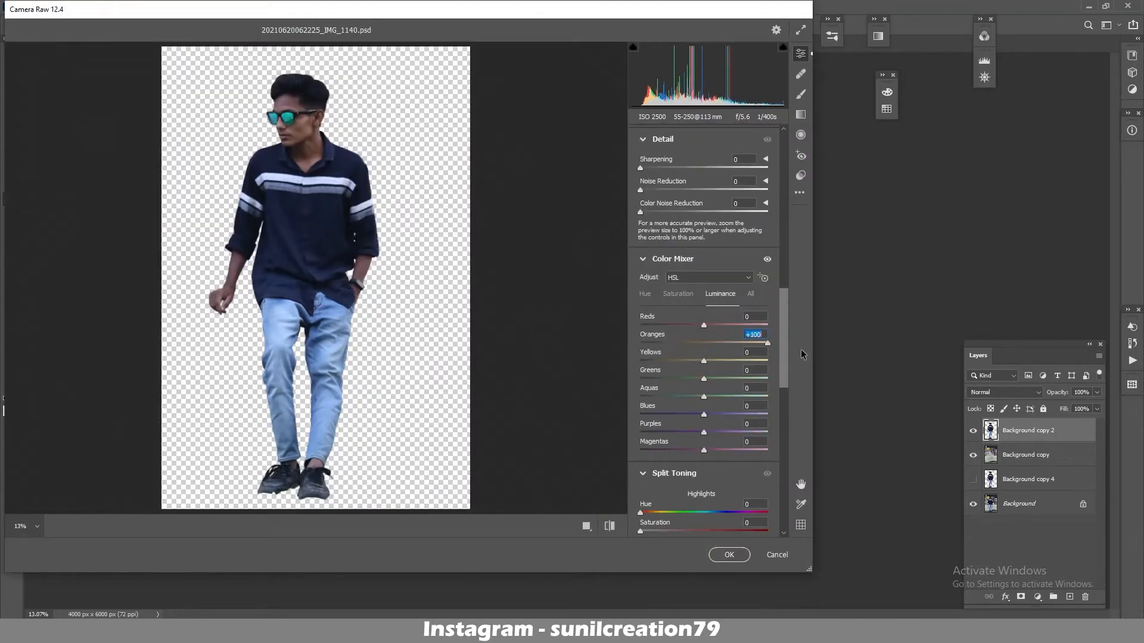
pyautogui.click(678, 294)
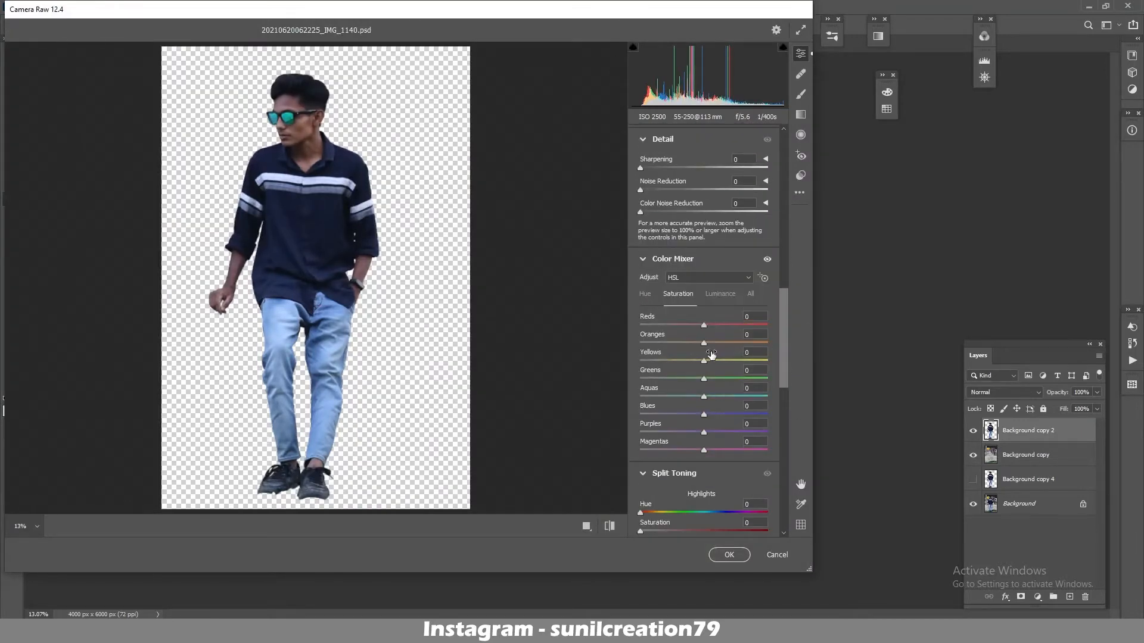
pyautogui.click(645, 294)
pyautogui.moveTo(704, 325); pyautogui.dragTo(754, 326)
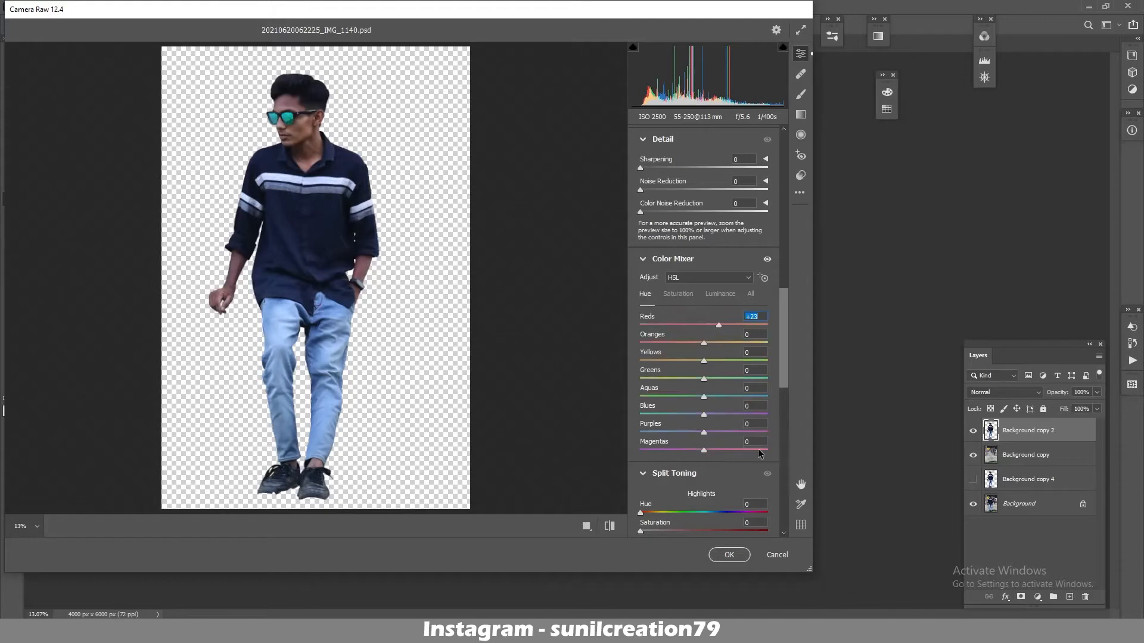
# - Set the Blue Primary saturation in Calibration to about +64 and try a Red Primary saturation change
pyautogui.moveTo(784, 381); pyautogui.dragTo(786, 528)
pyautogui.moveTo(704, 526); pyautogui.dragTo(744, 527)
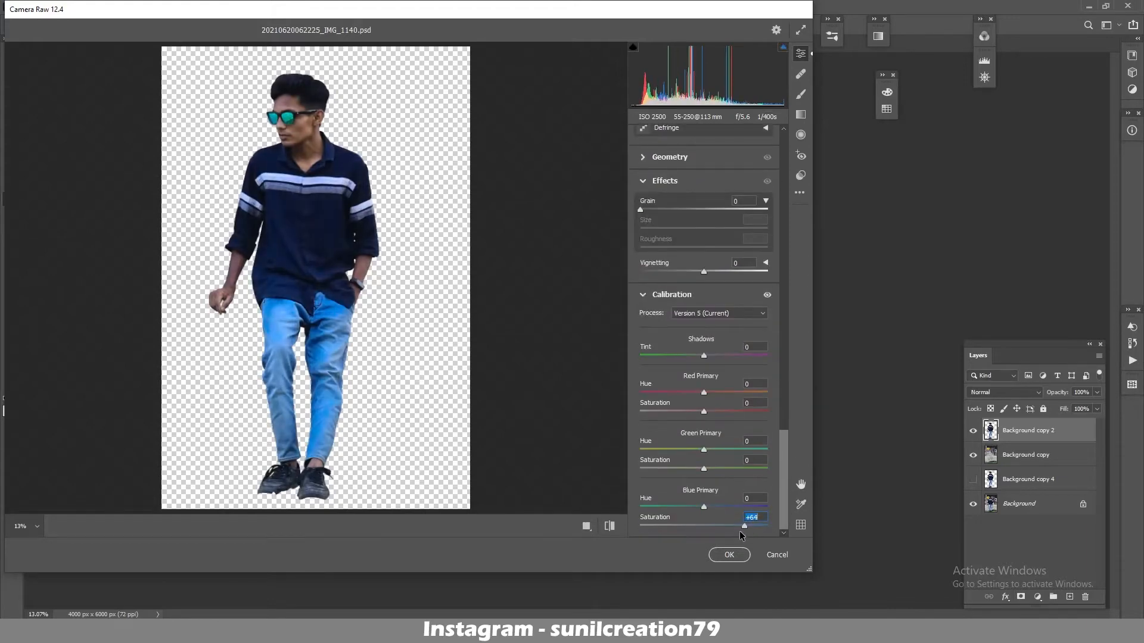
pyautogui.moveTo(703, 412)
pyautogui.mouseDown()
pyautogui.moveTo(644, 413)
pyautogui.moveTo(731, 413)
pyautogui.moveTo(738, 398)
pyautogui.moveTo(793, 405)
pyautogui.moveTo(715, 400)
pyautogui.mouseUp()
pyautogui.doubleClick(731, 413)
# - Check the shirt and arms up close, and reduce the Color Mixer saturation of Purples and Magentas to -100
pyautogui.scroll(3, 709, 387)
pyautogui.moveTo(290, 124); pyautogui.dragTo(343, 148)
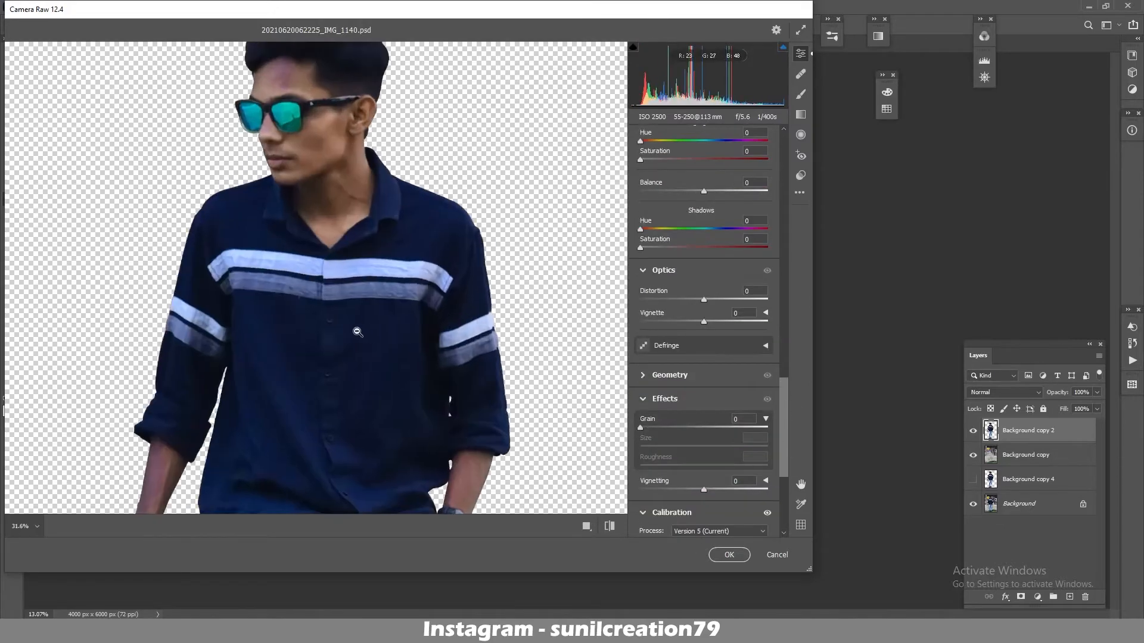
pyautogui.moveTo(352, 380); pyautogui.dragTo(403, 316)
pyautogui.scroll(-5, 393, 327)
pyautogui.scroll(5, 488, 306)
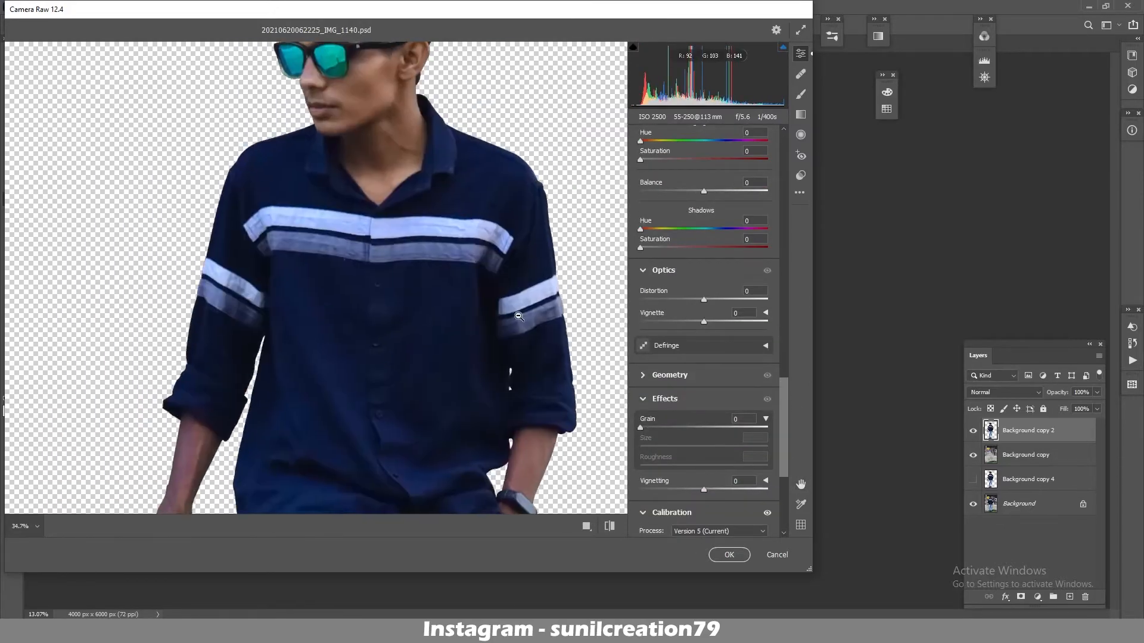
pyautogui.scroll(-2, 506, 375)
pyautogui.moveTo(783, 384); pyautogui.dragTo(782, 298)
pyautogui.moveTo(704, 415); pyautogui.dragTo(640, 417)
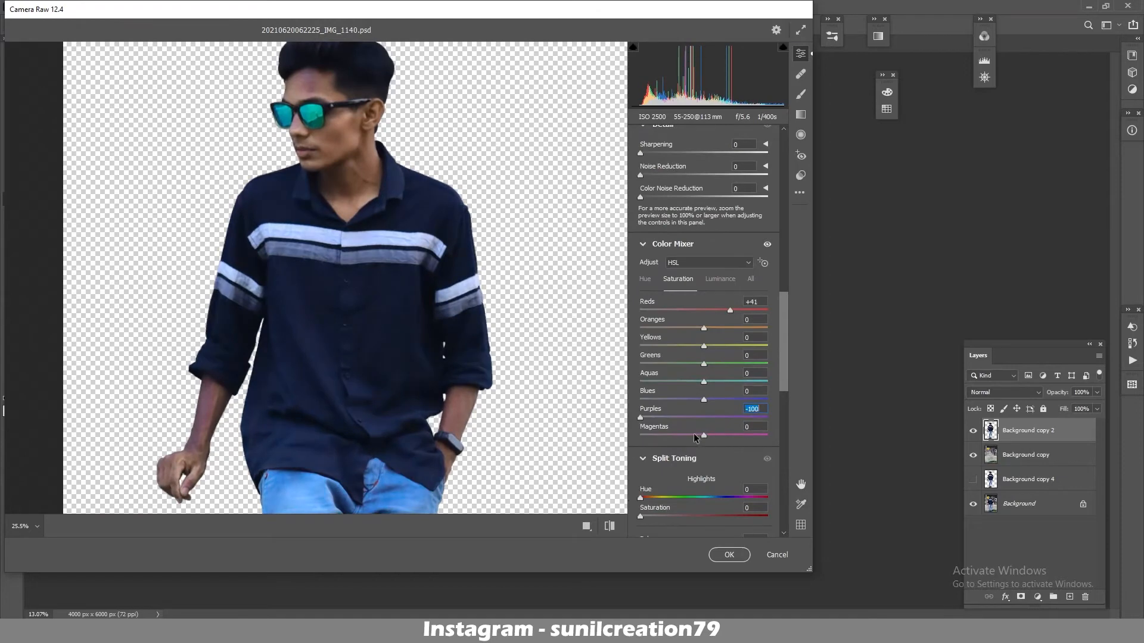
pyautogui.moveTo(702, 435); pyautogui.dragTo(640, 435)
# - Set the Color Mixer hue of Reds to +100 and Yellows to -91, and try a shift of the Blues hue
pyautogui.click(644, 279)
pyautogui.moveTo(703, 399); pyautogui.dragTo(788, 414)
pyautogui.doubleClick(767, 417)
pyautogui.moveTo(703, 345); pyautogui.dragTo(643, 346)
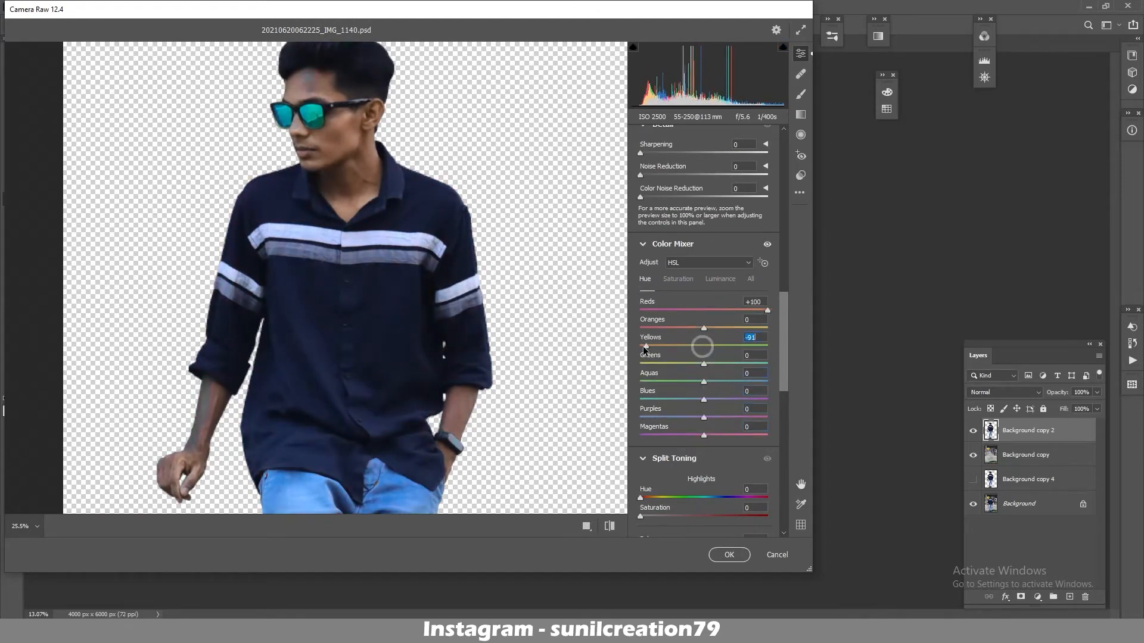
pyautogui.click(704, 329)
# - Raise the Blues saturation to +36 and apply the Camera Raw adjustments to the cutout
pyautogui.click(672, 280)
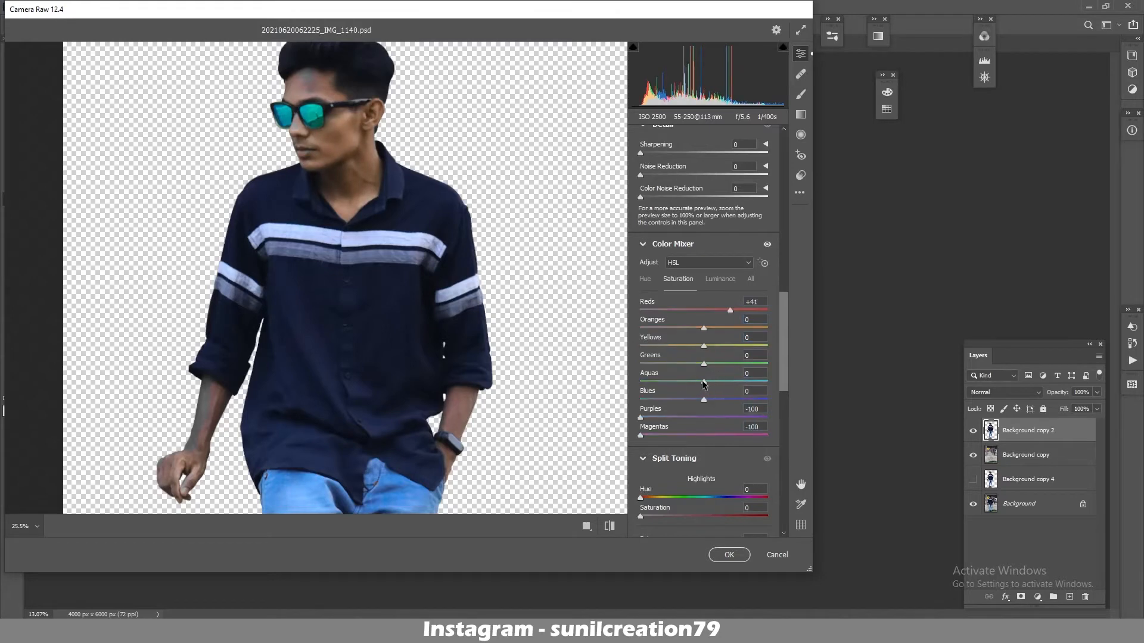
pyautogui.moveTo(704, 399); pyautogui.dragTo(701, 417)
pyautogui.click(709, 401)
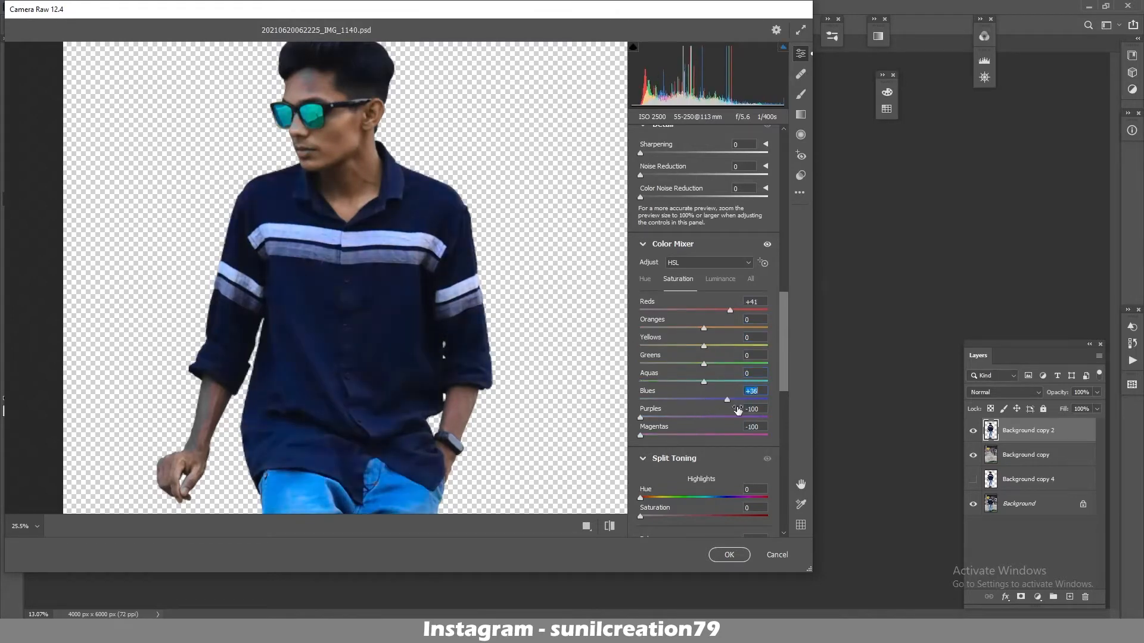
pyautogui.click(728, 555)
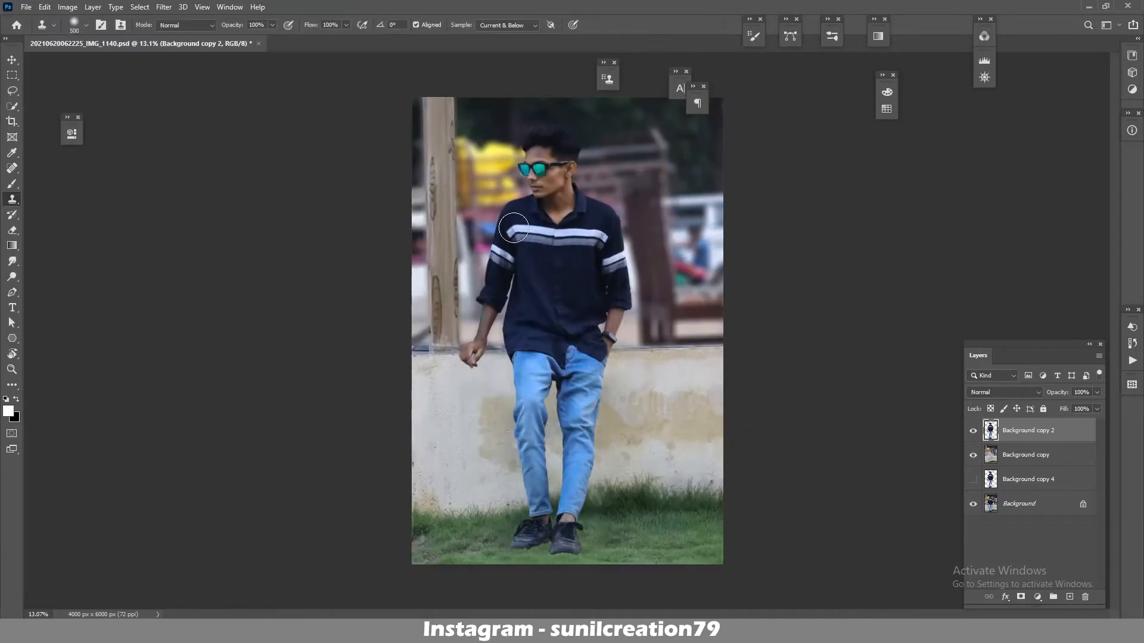
# - Add a new empty layer clipped to Background copy 2 for retouching the man's skin
pyautogui.click(551, 202)
pyautogui.click(560, 244)
pyautogui.press('s')
pyautogui.moveTo(560, 244)
pyautogui.mouseDown()
pyautogui.moveTo(503, 230)
pyautogui.moveTo(540, 263)
pyautogui.mouseUp()
pyautogui.click(1069, 596)
pyautogui.keyDown('alt'); pyautogui.click(1024, 441); pyautogui.keyUp('alt')
# - Clone clean skin over the discoloured patch on the forehead with a smaller Clone Stamp brush
pyautogui.press('[')
pyautogui.press('[')
pyautogui.press('[')
pyautogui.keyDown('alt'); pyautogui.click(501, 260); pyautogui.keyUp('alt')
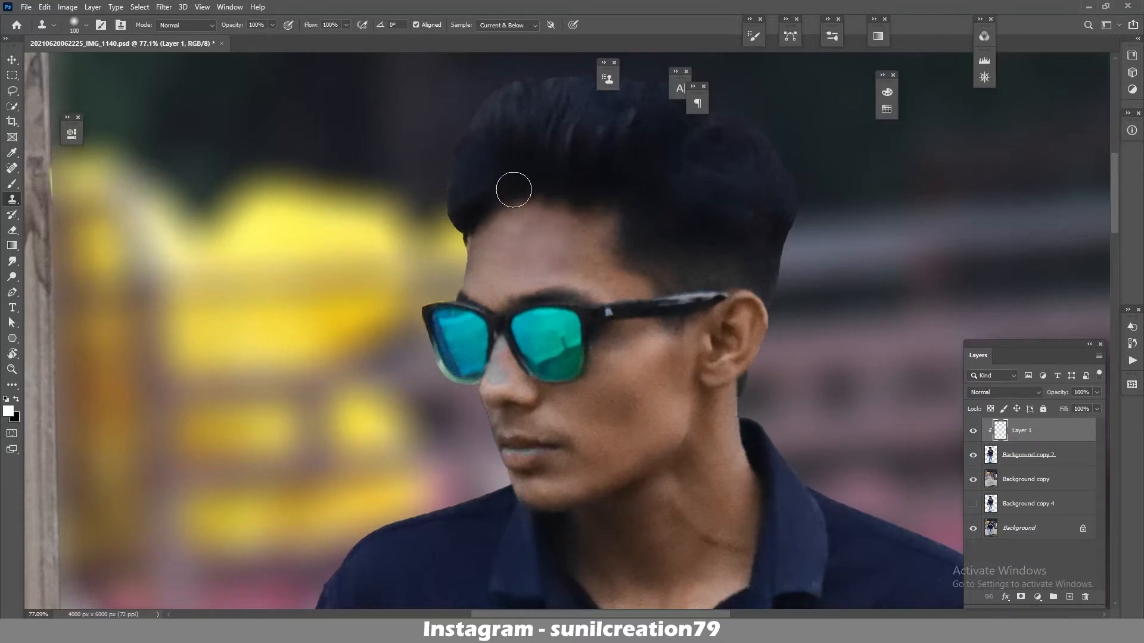
pyautogui.moveTo(643, 375); pyautogui.dragTo(662, 390)
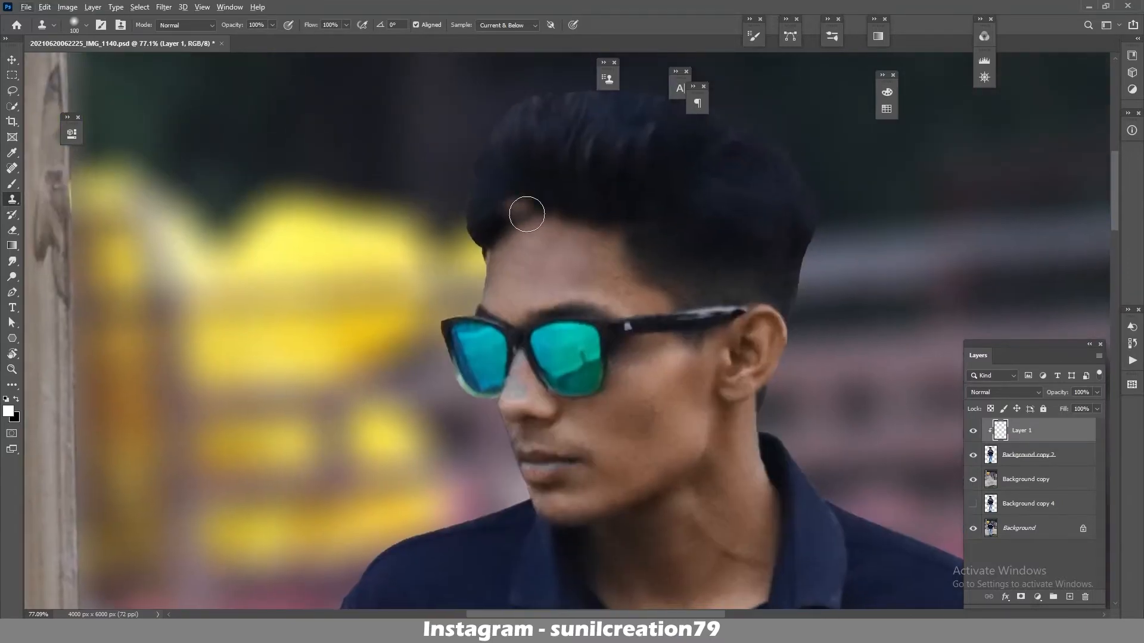
pyautogui.moveTo(816, 401); pyautogui.dragTo(774, 264)
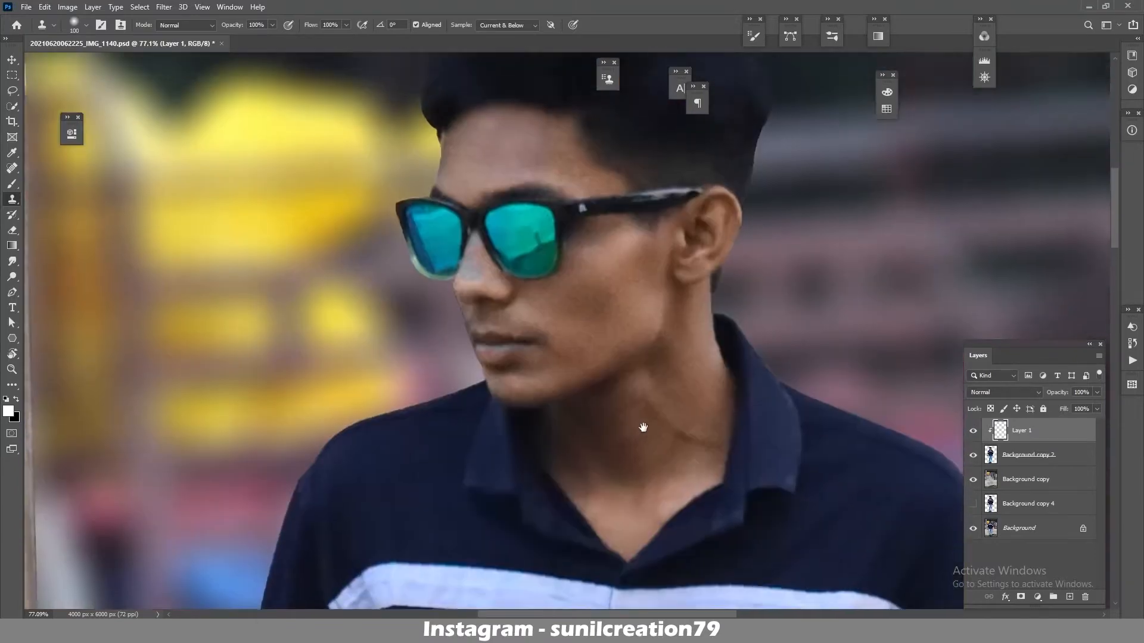
# - Clone natural colour over the grey patch on the lower lip with a finer Clone Stamp brush
pyautogui.press('[')
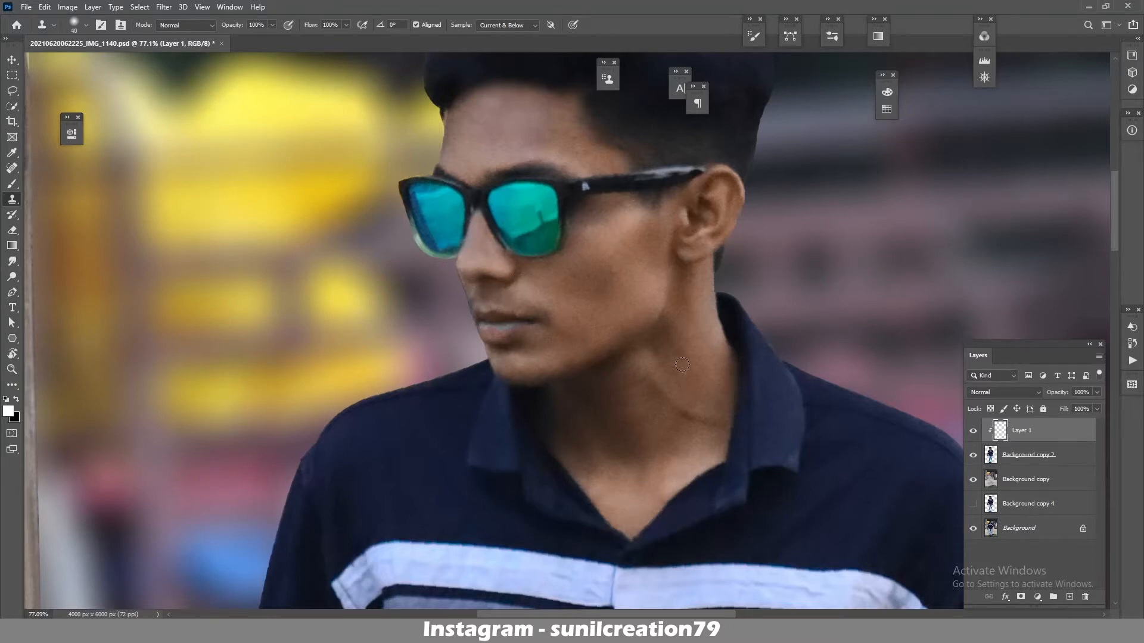
pyautogui.moveTo(682, 365); pyautogui.dragTo(705, 281)
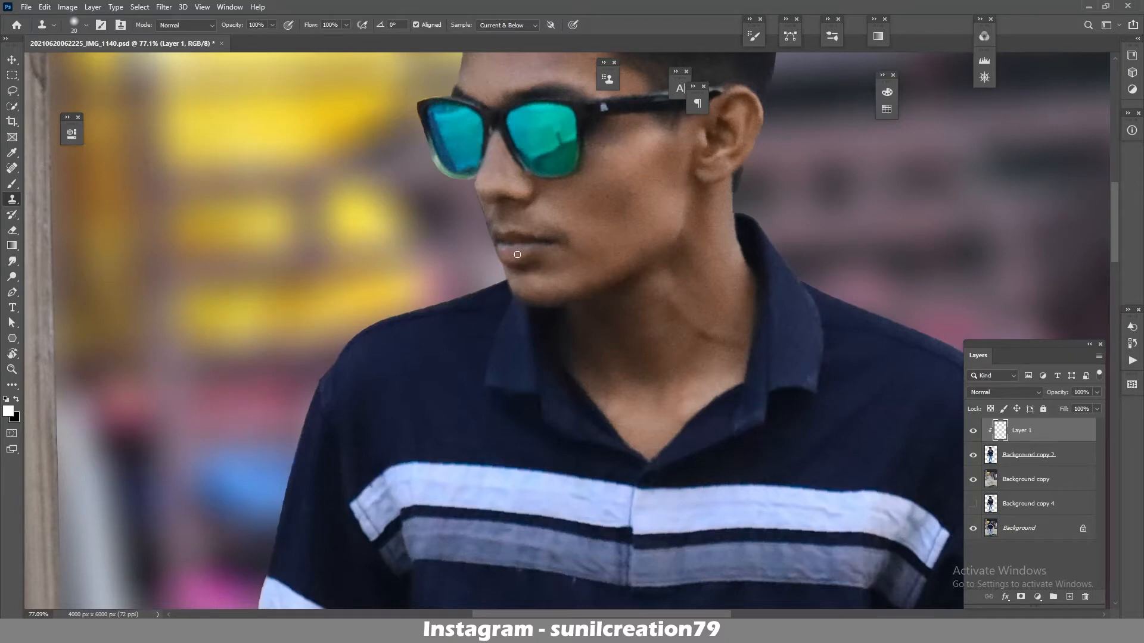
pyautogui.scroll(2, 517, 254)
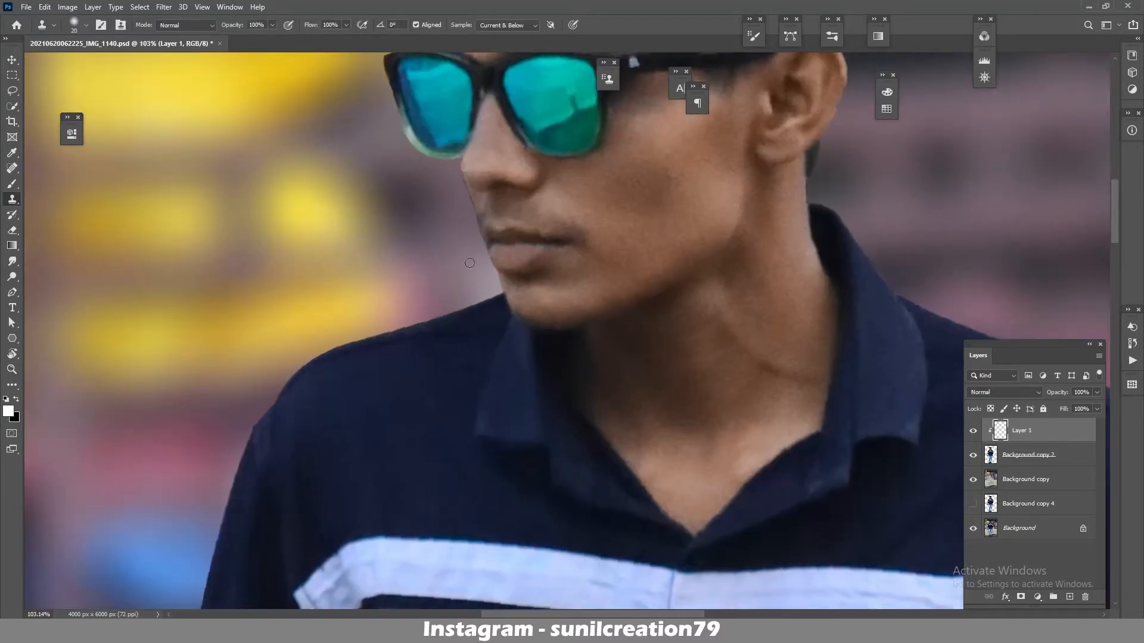
# - Clone brown skin over the grey area on the upper part of the hanging forearm, below the rolled sleeve
pyautogui.scroll(-4, 541, 292)
pyautogui.scroll(-5, 541, 292)
pyautogui.scroll(4, 531, 306)
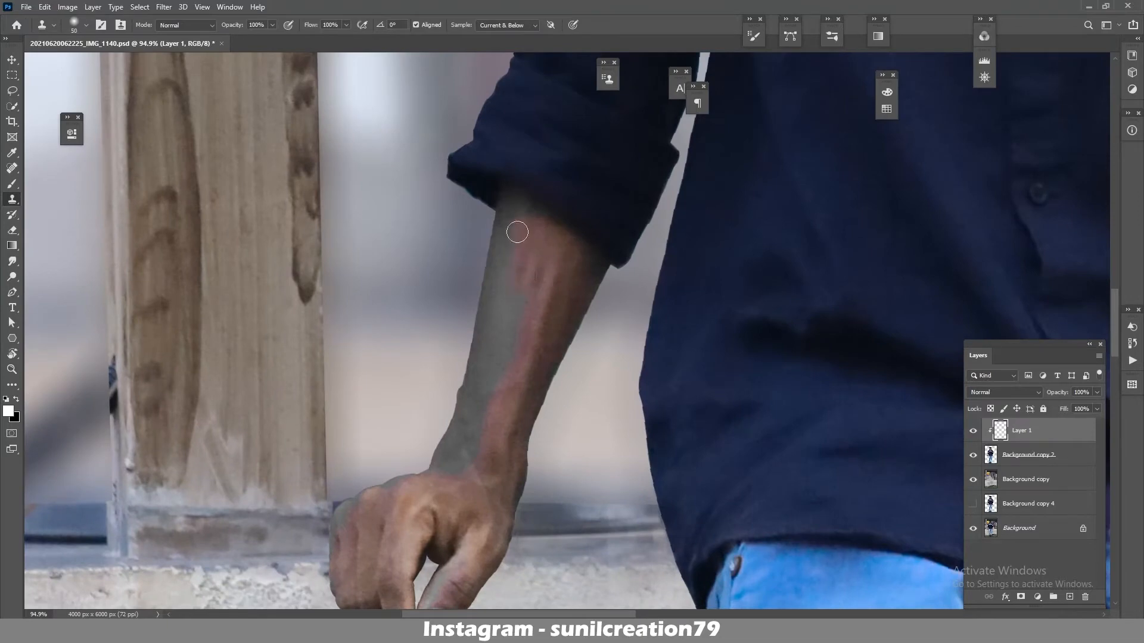
pyautogui.click(536, 255)
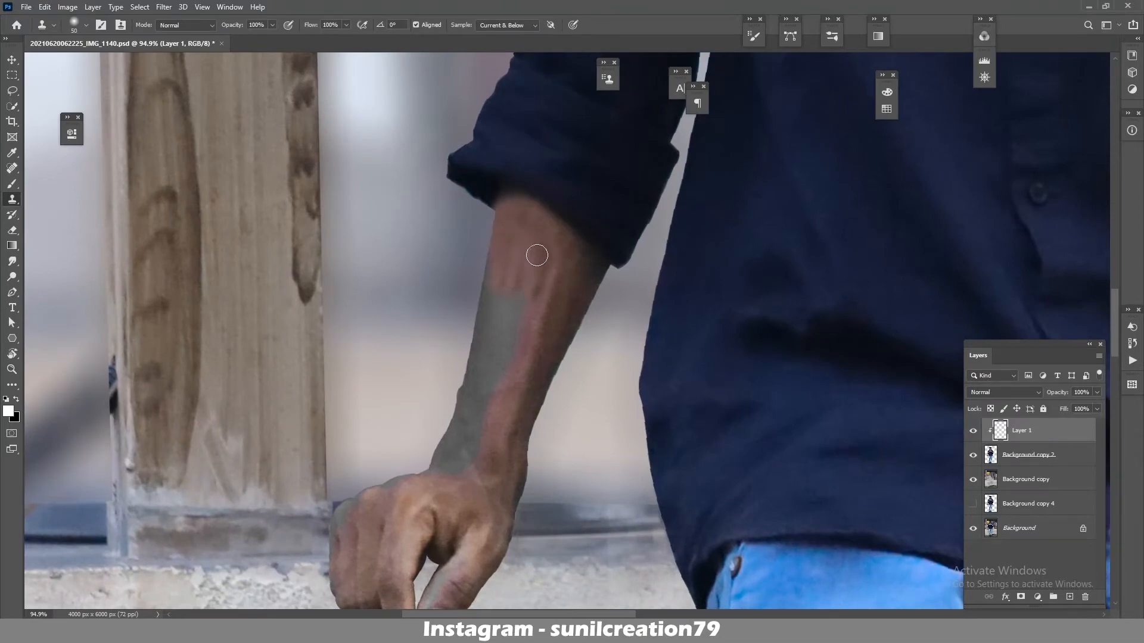
pyautogui.moveTo(582, 285)
pyautogui.mouseDown()
pyautogui.moveTo(561, 268)
pyautogui.moveTo(556, 305)
pyautogui.moveTo(492, 339)
pyautogui.mouseUp()
pyautogui.keyDown('alt'); pyautogui.click(511, 235); pyautogui.keyUp('alt')
pyautogui.keyDown('alt'); pyautogui.click(490, 436); pyautogui.keyUp('alt')
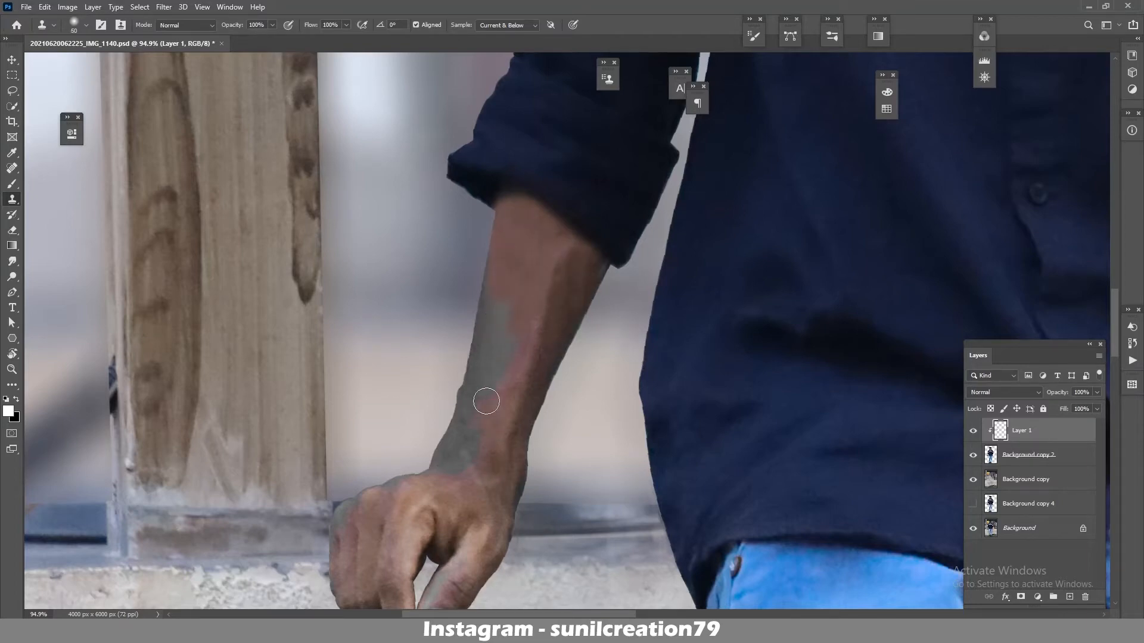
# - Clone brown skin over the remaining grey area on the lower forearm and wrist of the hanging arm
pyautogui.moveTo(486, 401); pyautogui.dragTo(507, 357)
pyautogui.keyDown('alt'); pyautogui.click(485, 462); pyautogui.keyUp('alt')
pyautogui.moveTo(477, 431)
pyautogui.mouseDown()
pyautogui.moveTo(508, 296)
pyautogui.moveTo(480, 339)
pyautogui.moveTo(459, 469)
pyautogui.moveTo(443, 330)
pyautogui.moveTo(375, 358)
pyautogui.moveTo(365, 392)
pyautogui.mouseUp()
pyautogui.keyDown('alt'); pyautogui.click(511, 348); pyautogui.keyUp('alt')
pyautogui.keyDown('alt'); pyautogui.click(470, 453); pyautogui.keyUp('alt')
# - Clone matching skin over the discoloured knuckles, fingers and thumb of the hanging hand, using a smaller brush for details
pyautogui.keyDown('alt'); pyautogui.click(402, 344); pyautogui.keyUp('alt')
pyautogui.click(422, 325)
pyautogui.moveTo(413, 427); pyautogui.dragTo(404, 340)
pyautogui.moveTo(477, 323); pyautogui.dragTo(457, 351)
pyautogui.moveTo(463, 394)
pyautogui.mouseDown()
pyautogui.moveTo(460, 370)
pyautogui.moveTo(455, 384)
pyautogui.mouseUp()
pyautogui.hotkey('ctrl', 'z')
pyautogui.press('[')
pyautogui.press('[')
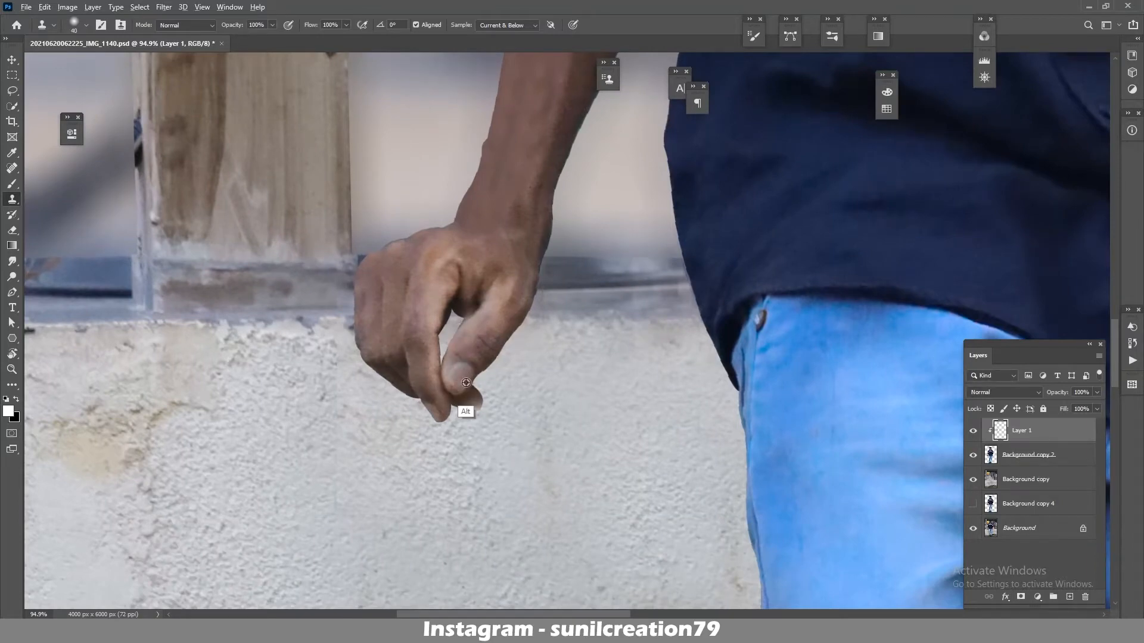
pyautogui.click(459, 378)
# - Clone clean skin over the grey edge of the forearm and wrist around the watch
pyautogui.moveTo(1102, 241)
pyautogui.mouseDown()
pyautogui.moveTo(301, 469)
pyautogui.moveTo(291, 484)
pyautogui.mouseUp()
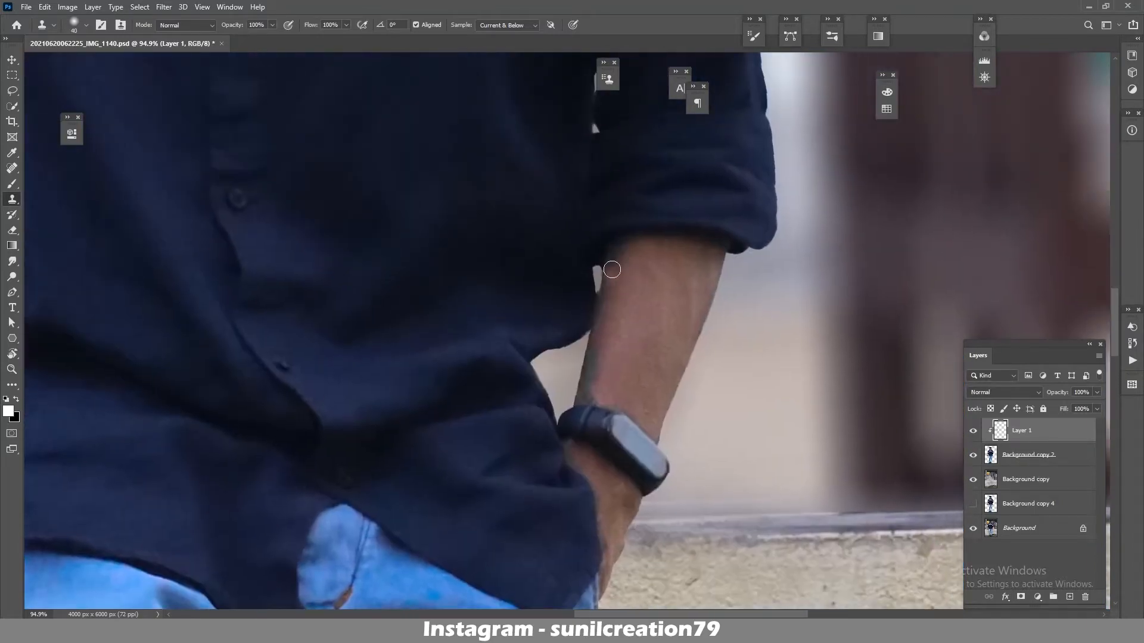
pyautogui.press('[')
pyautogui.keyDown('alt'); pyautogui.click(630, 266); pyautogui.keyUp('alt')
pyautogui.moveTo(622, 249)
pyautogui.mouseDown()
pyautogui.moveTo(595, 318)
pyautogui.moveTo(588, 400)
pyautogui.mouseUp()
pyautogui.keyDown('alt'); pyautogui.click(598, 335); pyautogui.keyUp('alt')
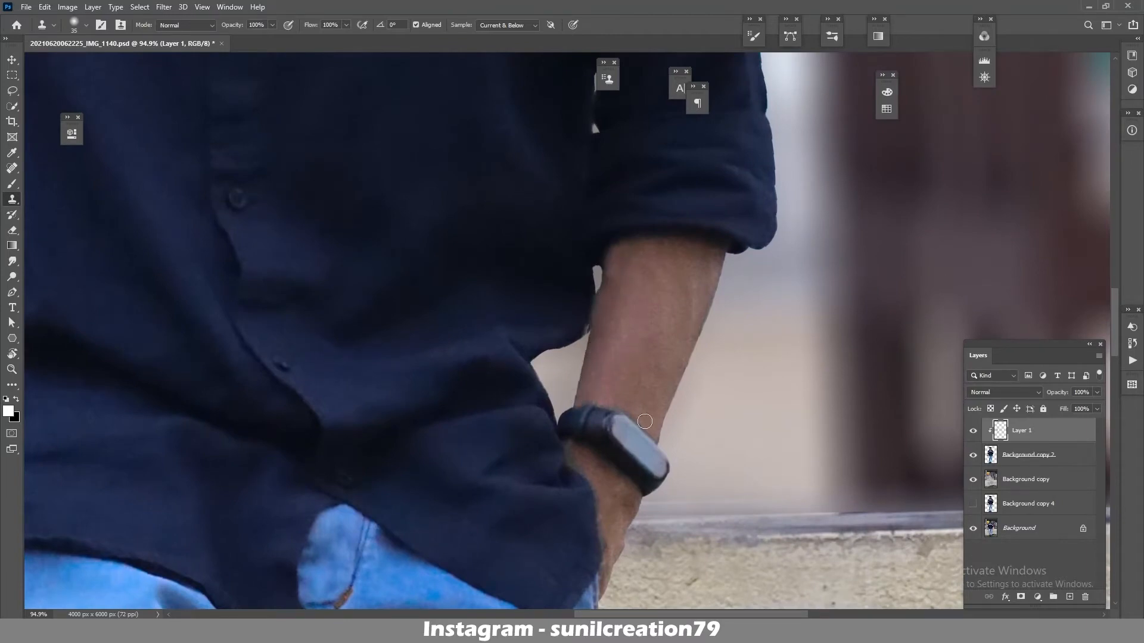
pyautogui.moveTo(578, 452); pyautogui.dragTo(571, 473)
pyautogui.hotkey('ctrl', 'space')
pyautogui.moveTo(709, 363)
pyautogui.mouseDown()
pyautogui.moveTo(601, 363)
pyautogui.moveTo(631, 363)
pyautogui.mouseUp()
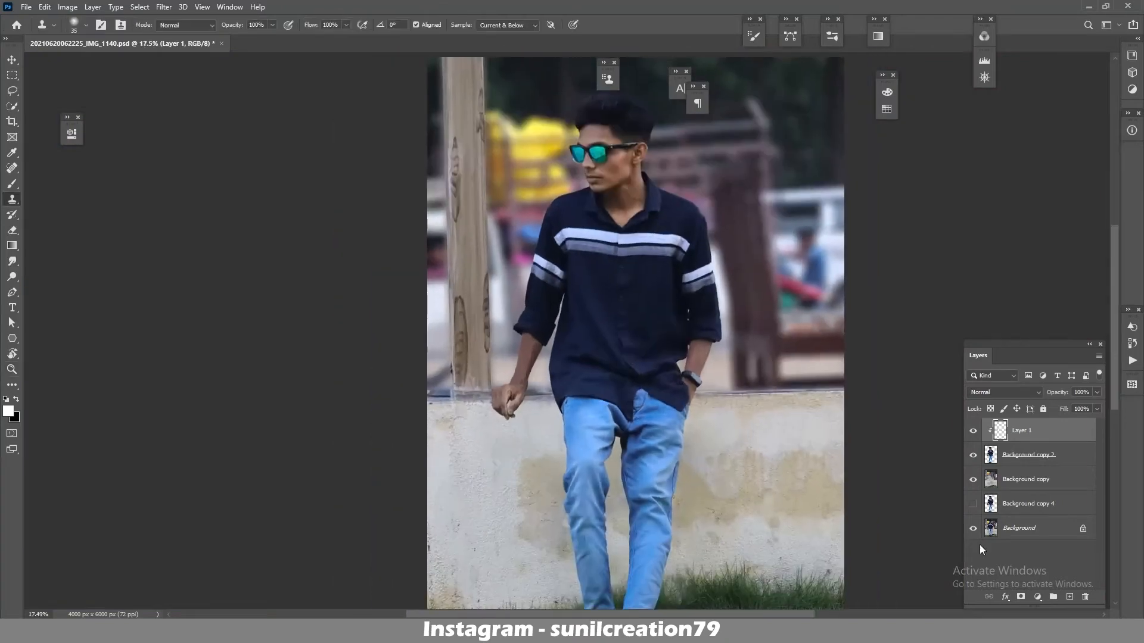
# - Add a Levels adjustment clipped to the cutout, set the black input to 10 and lower the white input to brighten him
pyautogui.click(1037, 597)
pyautogui.click(1049, 434)
pyautogui.write('10')
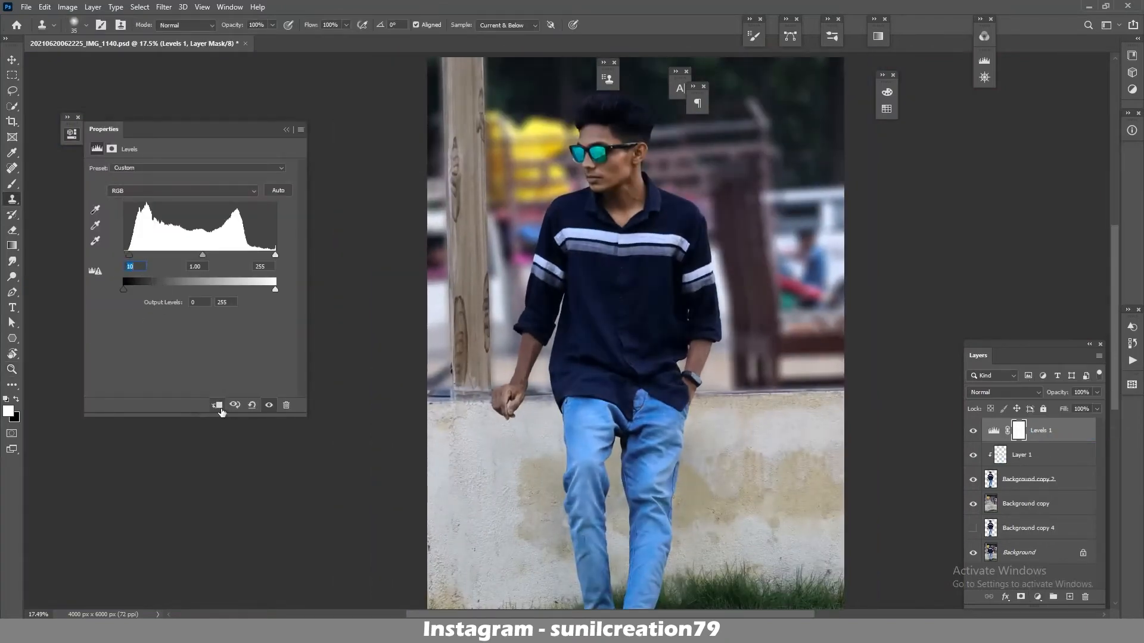
pyautogui.click(217, 405)
pyautogui.moveTo(126, 276); pyautogui.dragTo(122, 276)
pyautogui.moveTo(275, 255); pyautogui.dragTo(248, 255)
pyautogui.click(286, 130)
# - Hide Background copy and Background, and stamp the visible cutout onto a new layer
pyautogui.hotkey('ctrl', 'space')
pyautogui.moveTo(622, 387); pyautogui.dragTo(582, 379)
pyautogui.press('s')
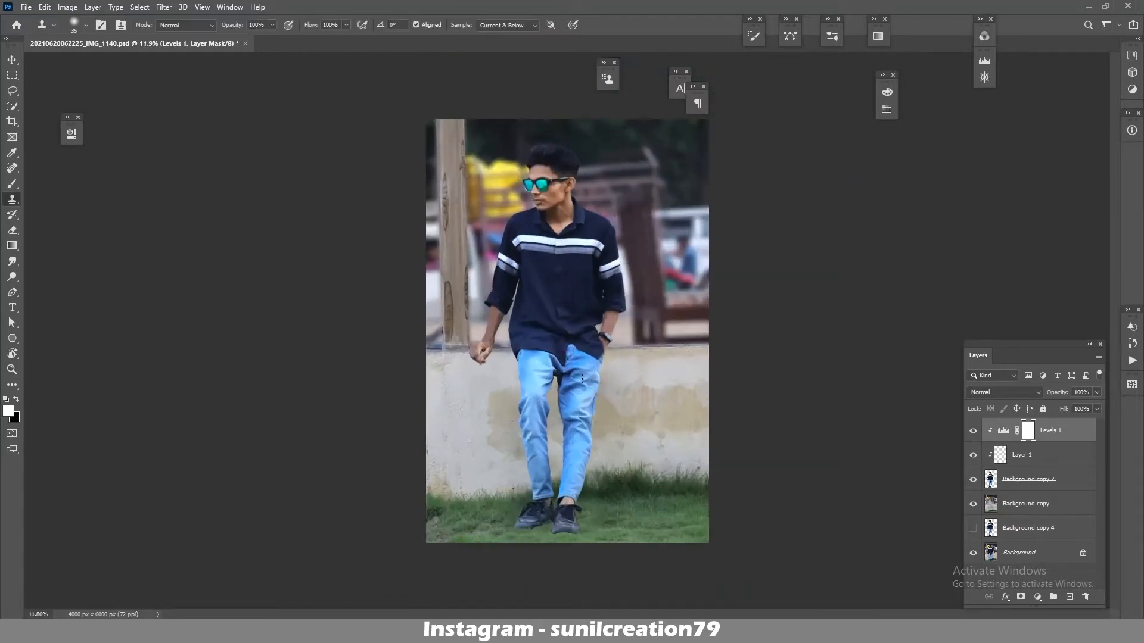
pyautogui.hotkey('ctrl', 'space')
pyautogui.moveTo(545, 179); pyautogui.dragTo(635, 244)
pyautogui.moveTo(635, 245); pyautogui.dragTo(631, 316)
pyautogui.click(973, 504)
pyautogui.click(973, 552)
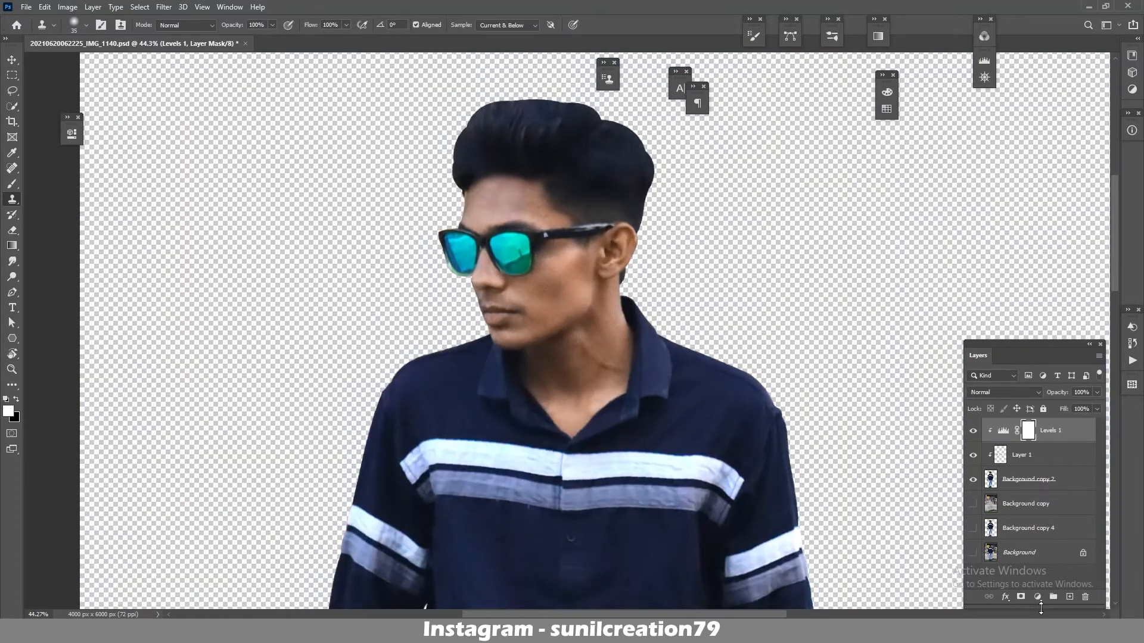
pyautogui.hotkey('ctrl', 'shift', 'alt', 'e')
# - Duplicate the stamped Layer 2, hide the original and show the background again
pyautogui.hotkey('ctrl', 'j')
pyautogui.click(974, 459)
pyautogui.click(973, 553)
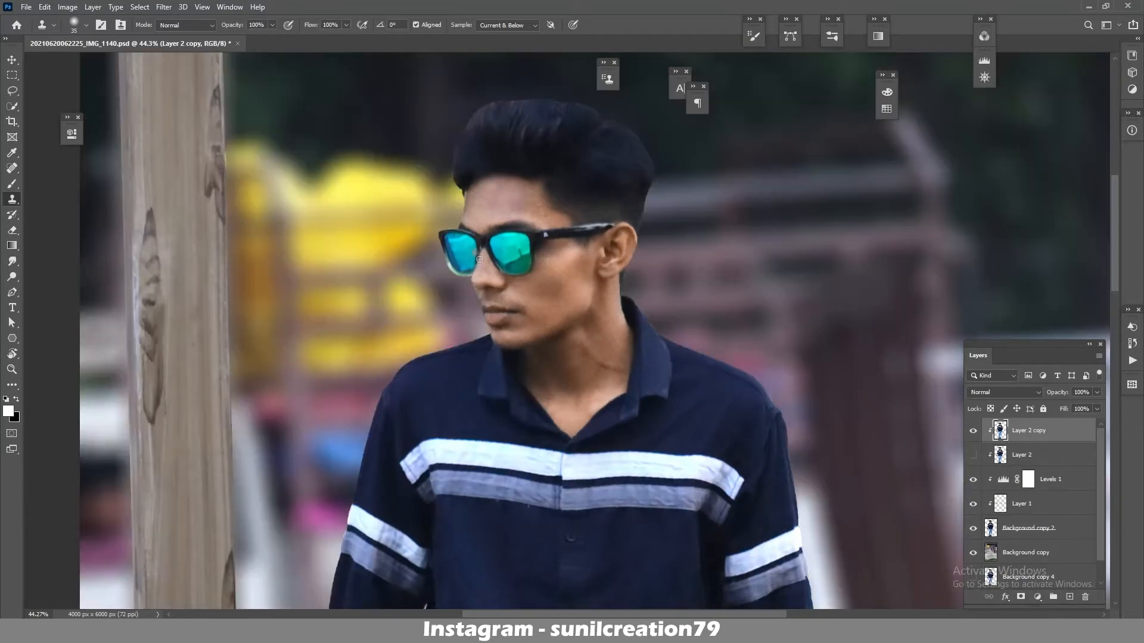
# - Smooth the skin on Layer 2 copy with Camera Raw noise reduction
pyautogui.press('b')
pyautogui.hotkey('ctrl', 'space')
pyautogui.moveTo(517, 215); pyautogui.dragTo(563, 215)
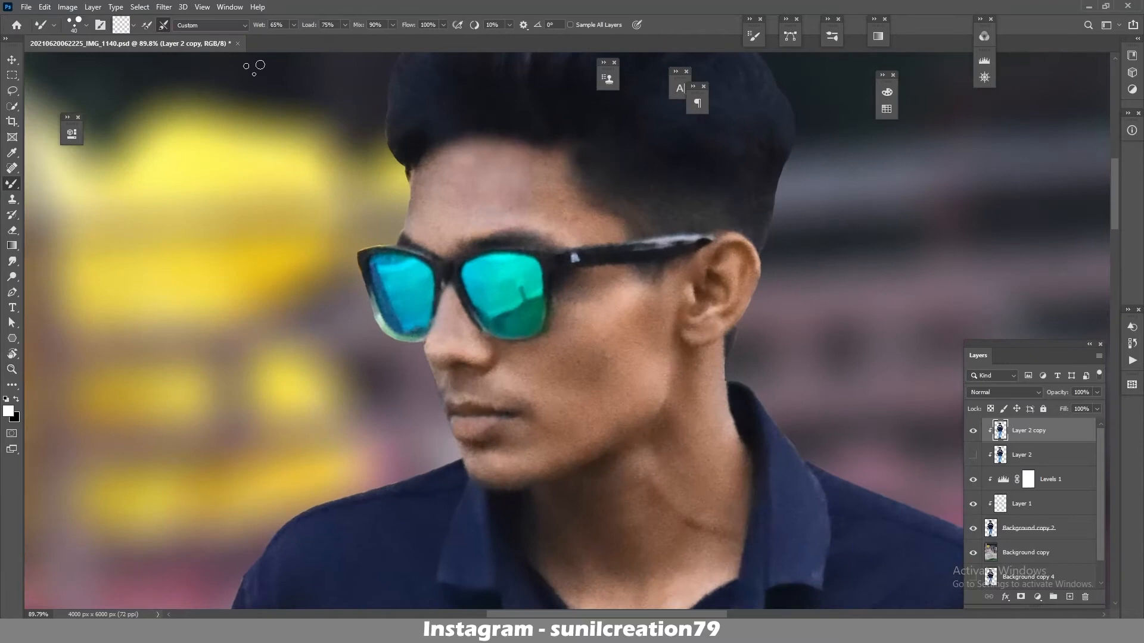
pyautogui.click(163, 7)
pyautogui.click(189, 84)
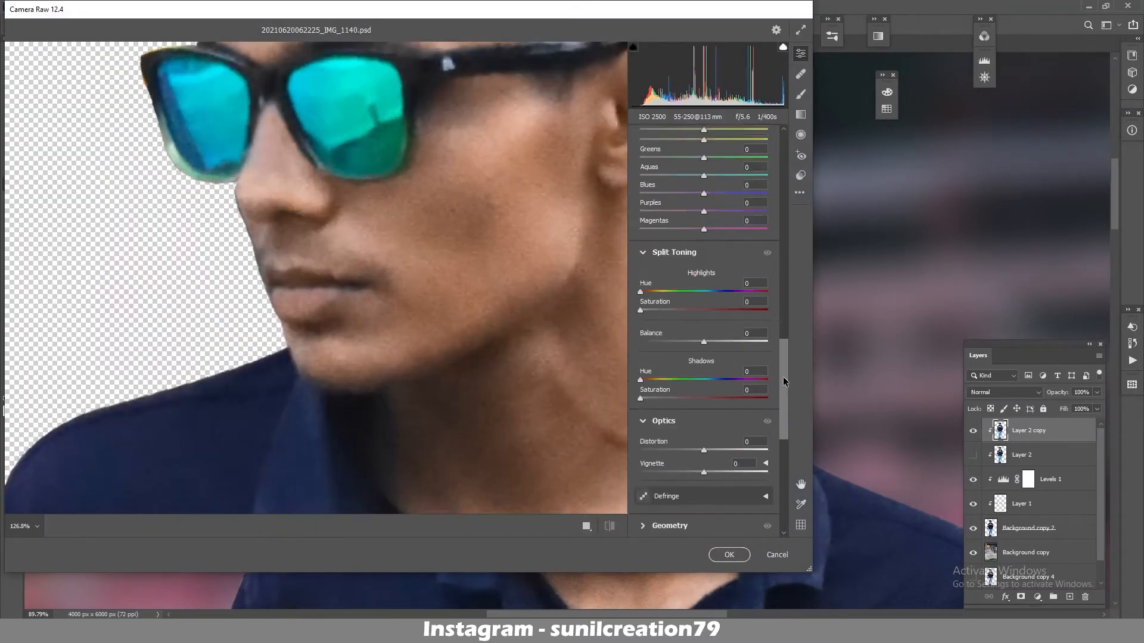
pyautogui.moveTo(783, 381); pyautogui.dragTo(783, 304)
pyautogui.click(688, 308)
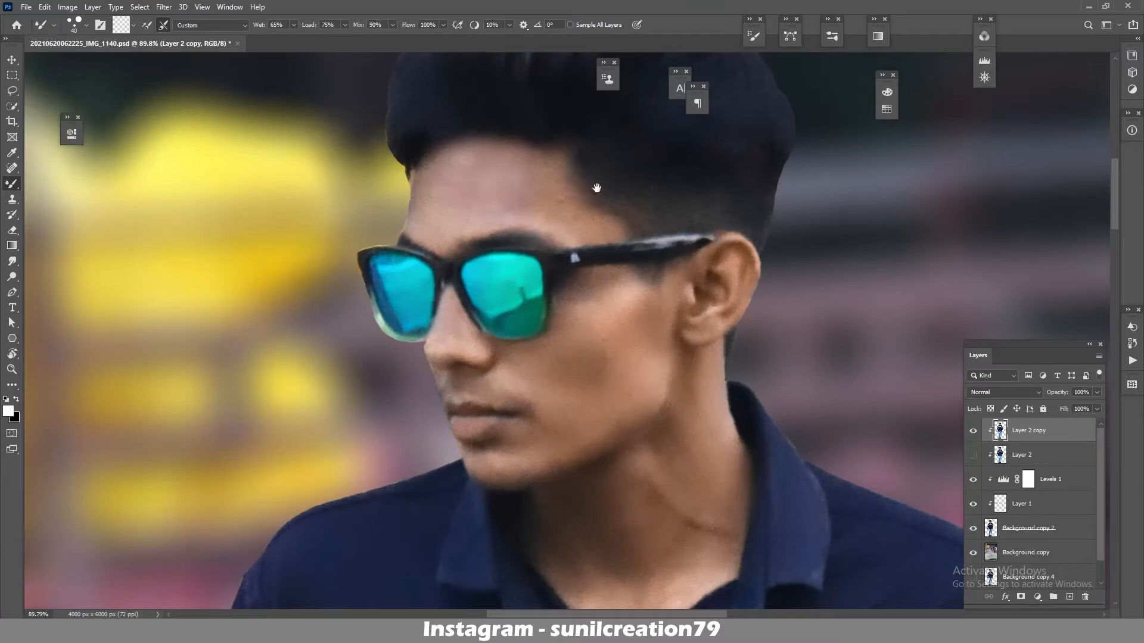
# - Add a black mask to Layer 2 copy and paint it white over the face, neck and arms to limit the smoothing to skin
pyautogui.moveTo(597, 188); pyautogui.dragTo(510, 266)
pyautogui.keyDown('alt'); pyautogui.click(1021, 597); pyautogui.keyUp('alt')
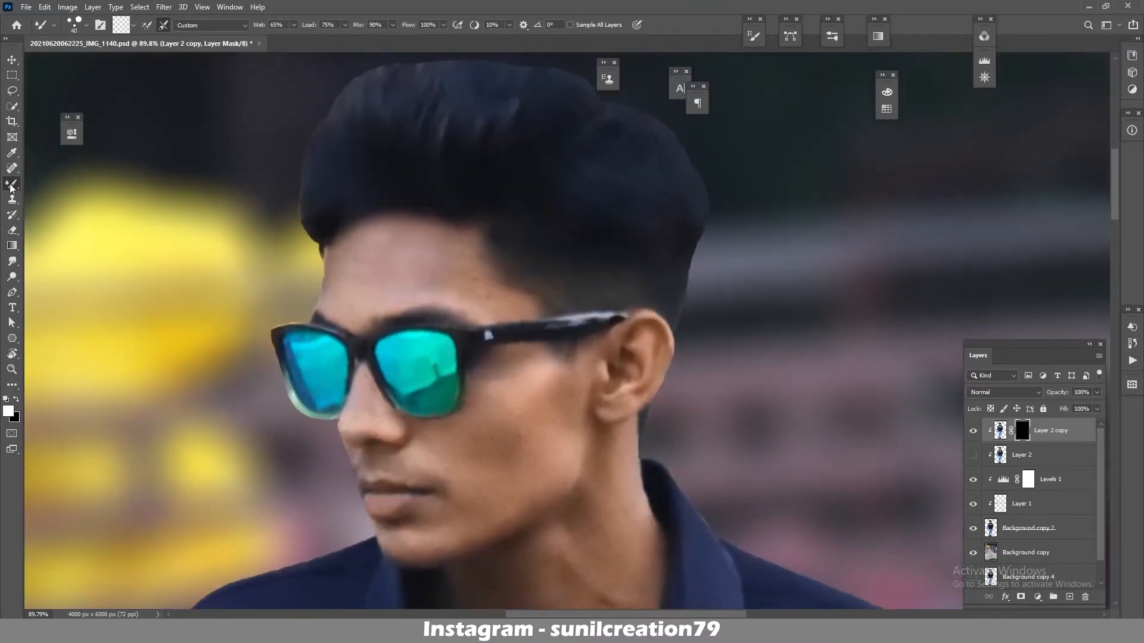
pyautogui.hotkey('shift', 'b')
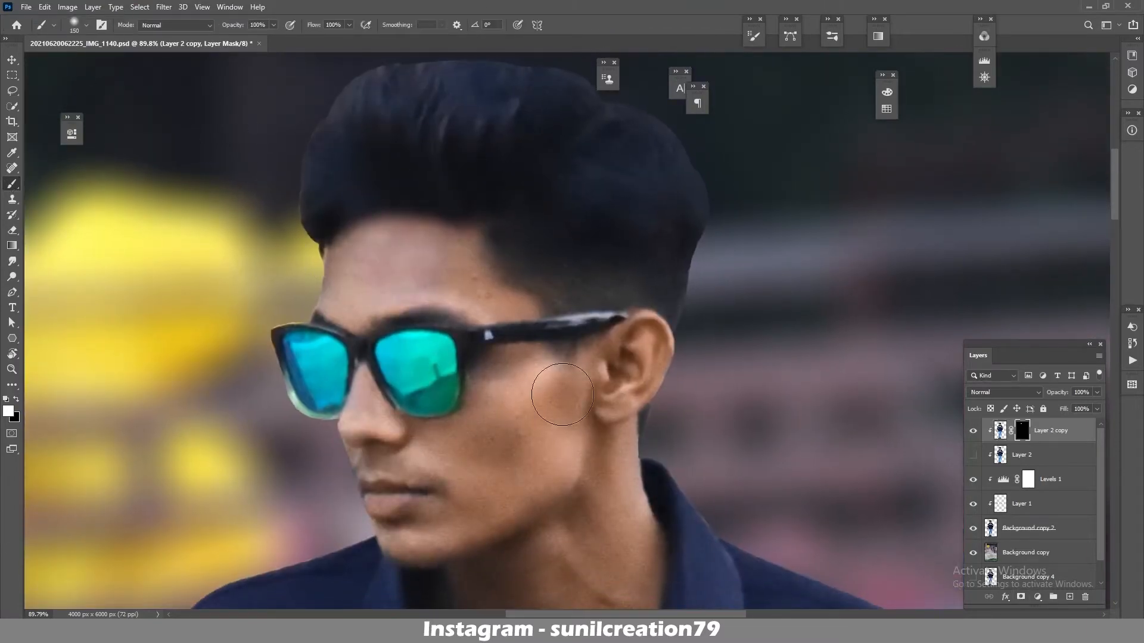
pyautogui.scroll(-12, 562, 394)
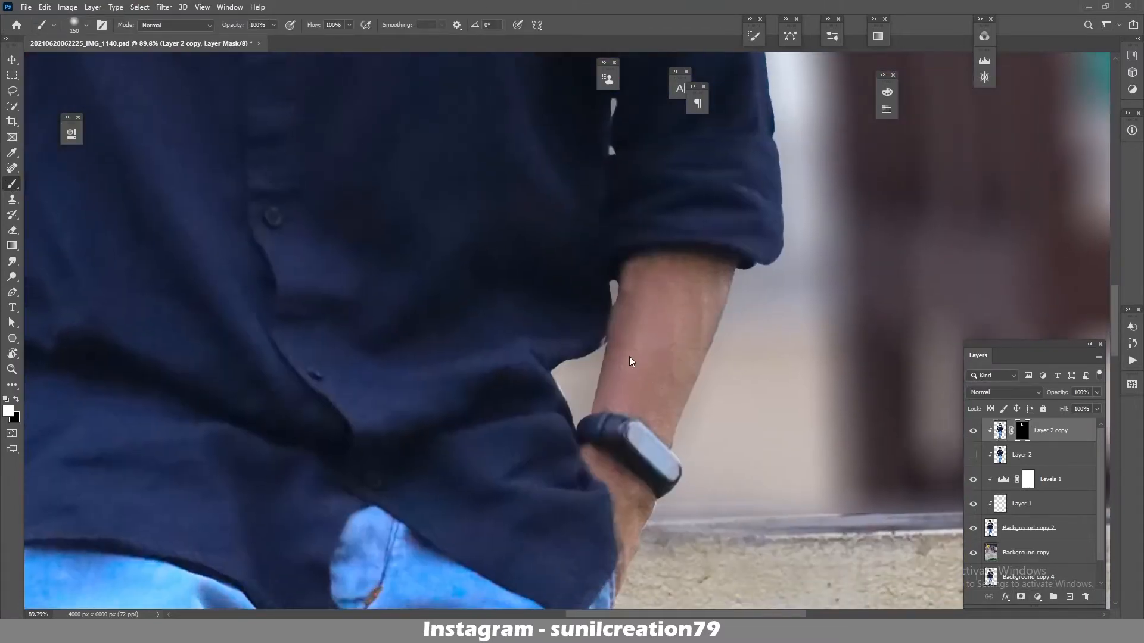
pyautogui.scroll(-12, 632, 361)
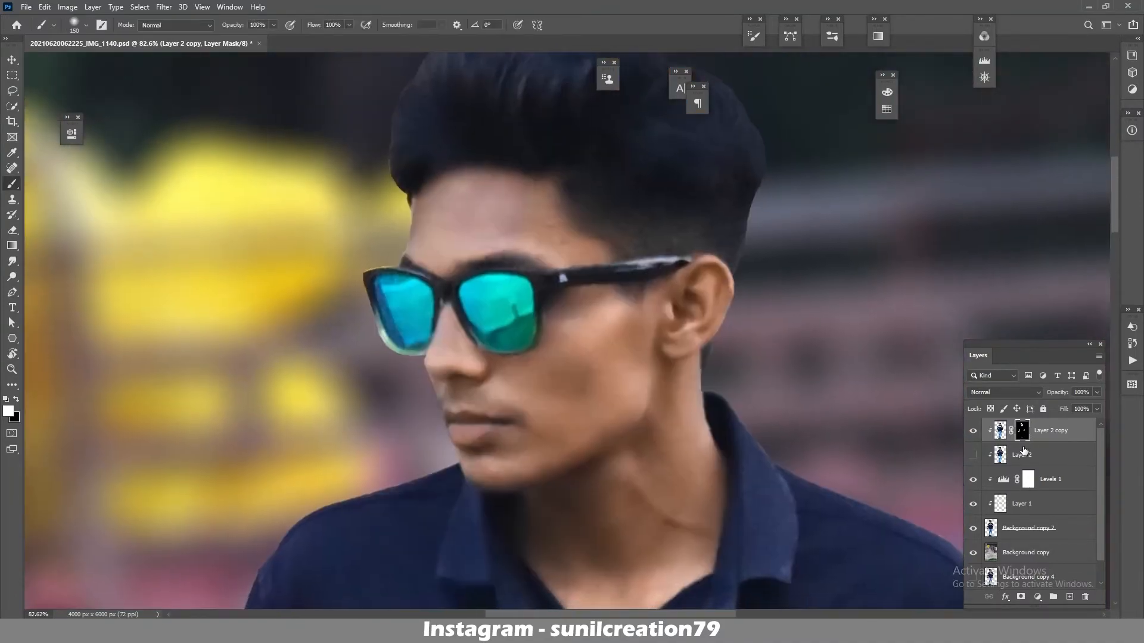
# - Apply the mask on Layer 2 copy, duplicate Layer 2 beneath it, and merge the masked skin down into that duplicate
pyautogui.rightClick(1020, 433)
pyautogui.click(1049, 461)
pyautogui.moveTo(993, 448); pyautogui.dragTo(1069, 596)
pyautogui.moveTo(1000, 434); pyautogui.dragTo(1013, 420)
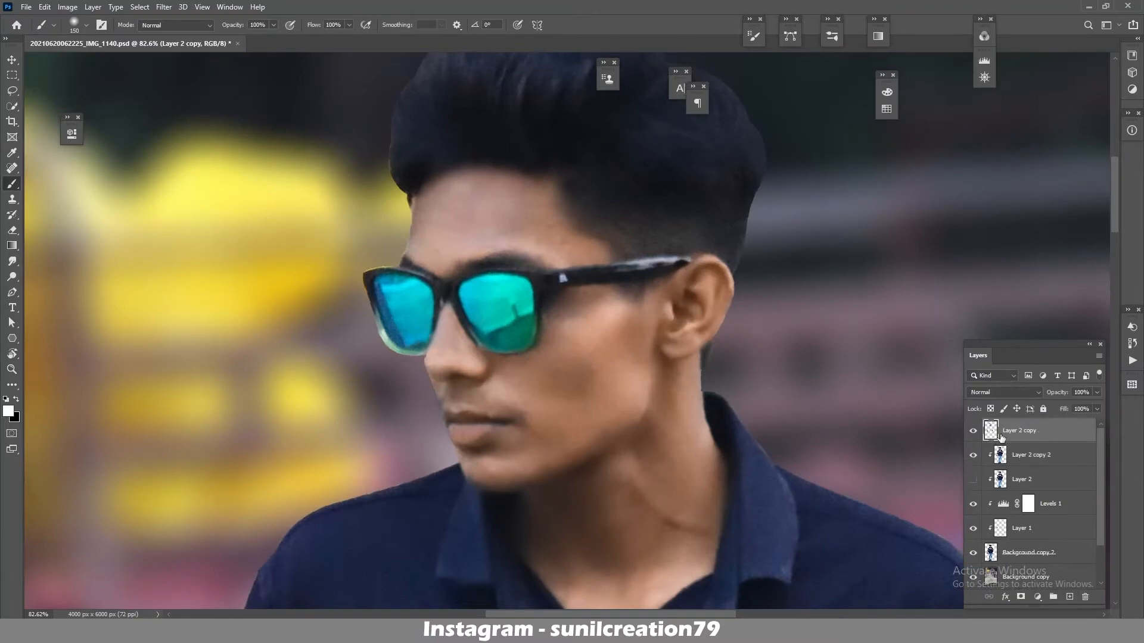
pyautogui.keyDown('alt'); pyautogui.click(1008, 442); pyautogui.keyUp('alt')
pyautogui.hotkey('ctrl', 'e')
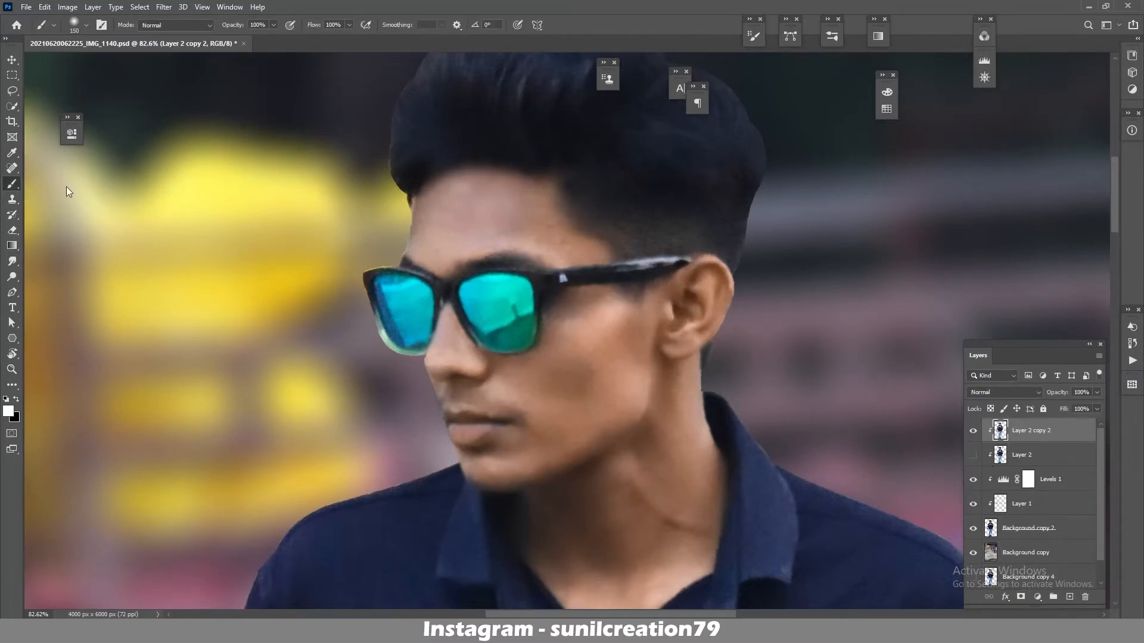
# - Blend the skin on the man's face smooth with a soft Mixer Brush at 20% wet, 75% load and 90% mix
pyautogui.hotkey('shift', 'b')
pyautogui.click(86, 25)
pyautogui.press('Return')
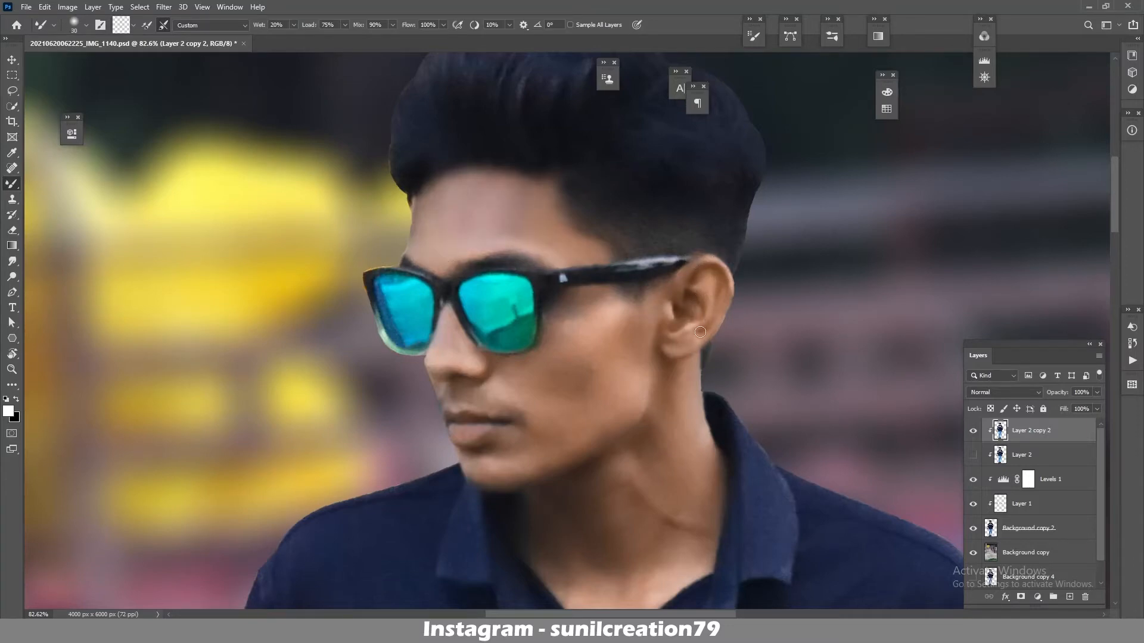
pyautogui.press(']')
pyautogui.scroll(-2, 459, 271)
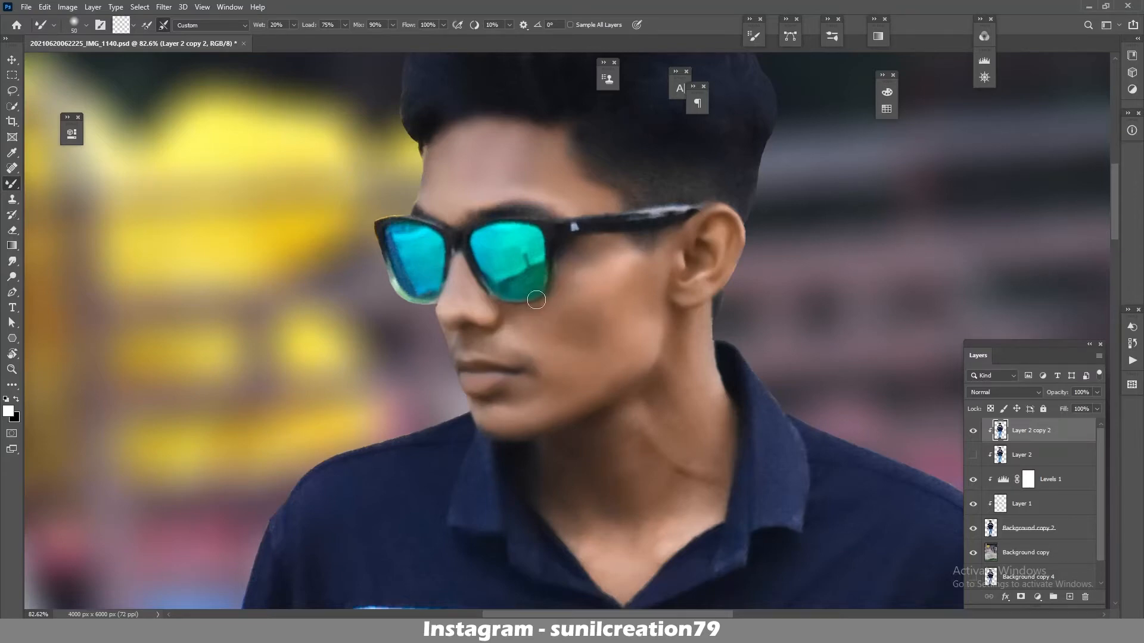
# - Blend away the reflections in both sunglasses lenses and the highlights on the frame's temple with the Mixer Brush
pyautogui.moveTo(536, 301)
pyautogui.mouseDown()
pyautogui.moveTo(535, 259)
pyautogui.moveTo(494, 283)
pyautogui.moveTo(530, 264)
pyautogui.moveTo(528, 288)
pyautogui.moveTo(533, 243)
pyautogui.mouseUp()
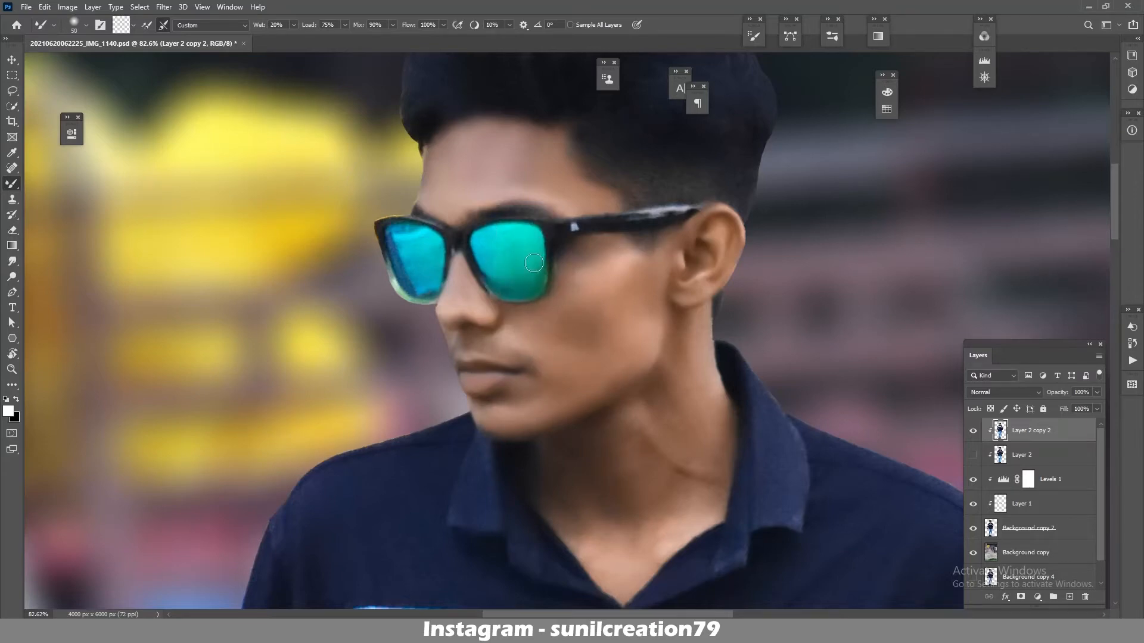
pyautogui.moveTo(403, 233); pyautogui.dragTo(412, 291)
pyautogui.moveTo(395, 247); pyautogui.dragTo(411, 286)
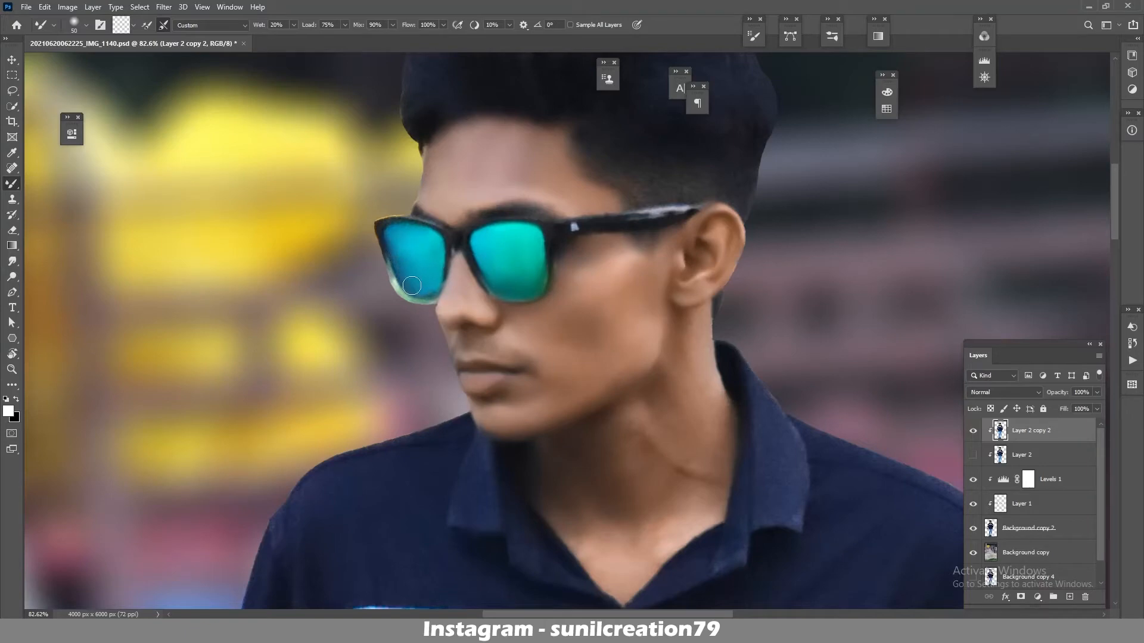
pyautogui.moveTo(677, 212); pyautogui.dragTo(624, 217)
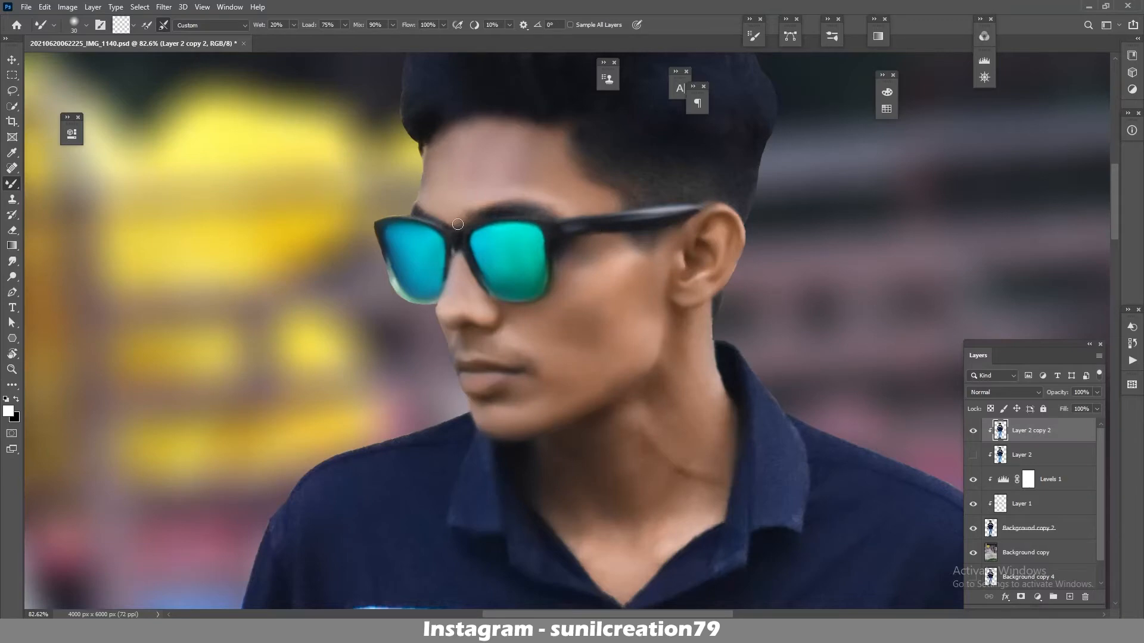
# - Blend the skin of the neck and open collar smooth with a larger Mixer Brush
pyautogui.moveTo(693, 325); pyautogui.dragTo(616, 211)
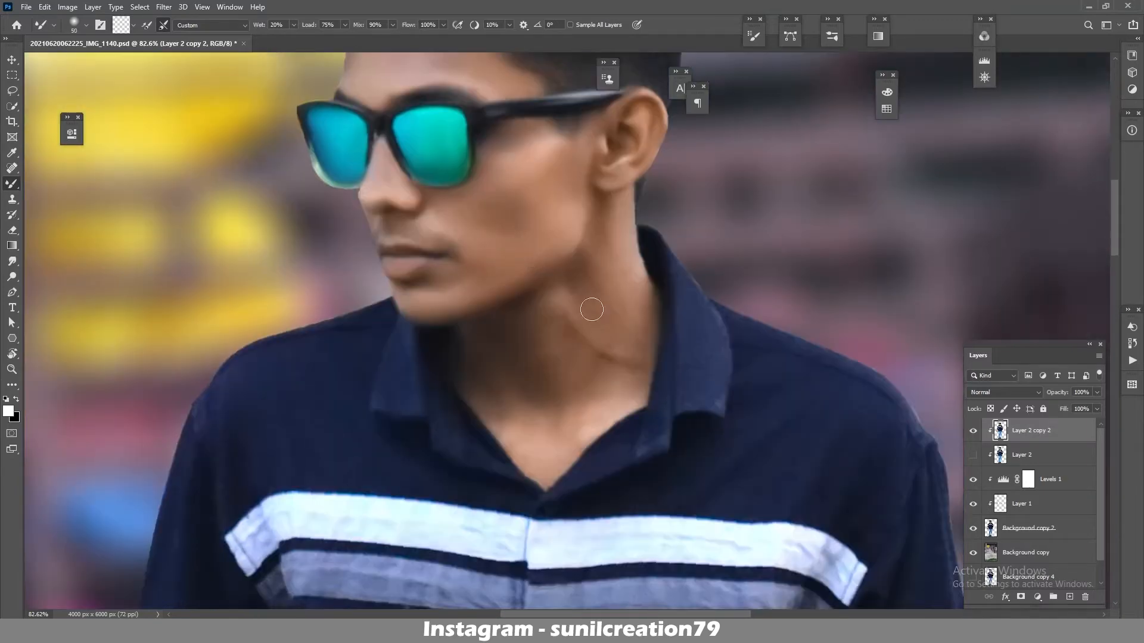
pyautogui.press(']')
pyautogui.press(']')
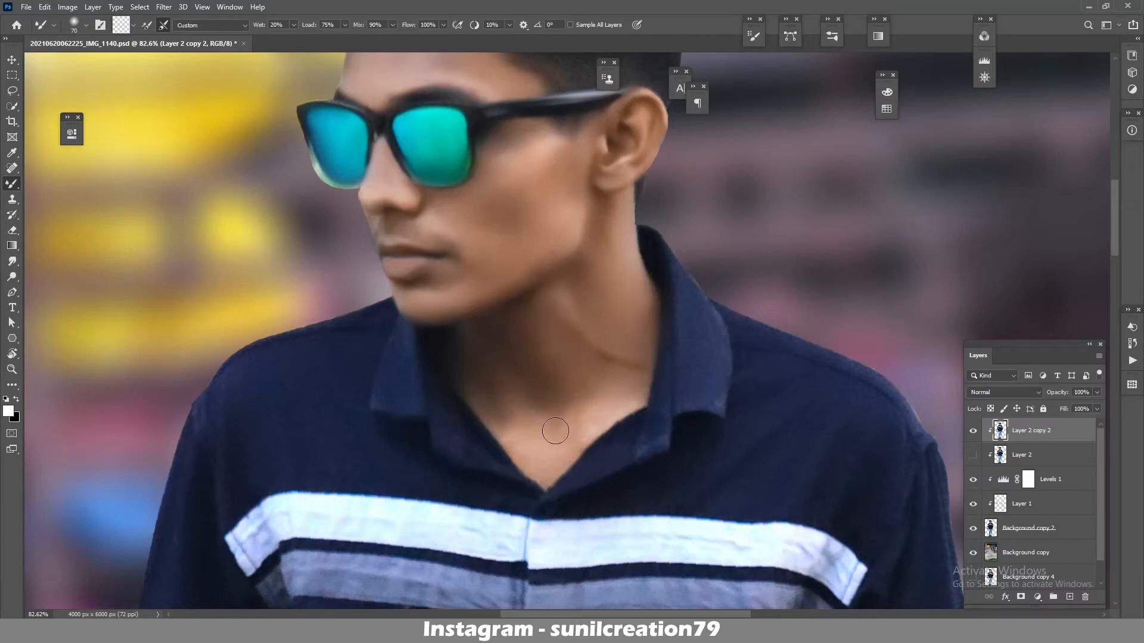
# - Blend the skin smooth on the forearm wearing the watch
pyautogui.scroll(-10, 597, 335)
pyautogui.hscroll(3, 685, 284)
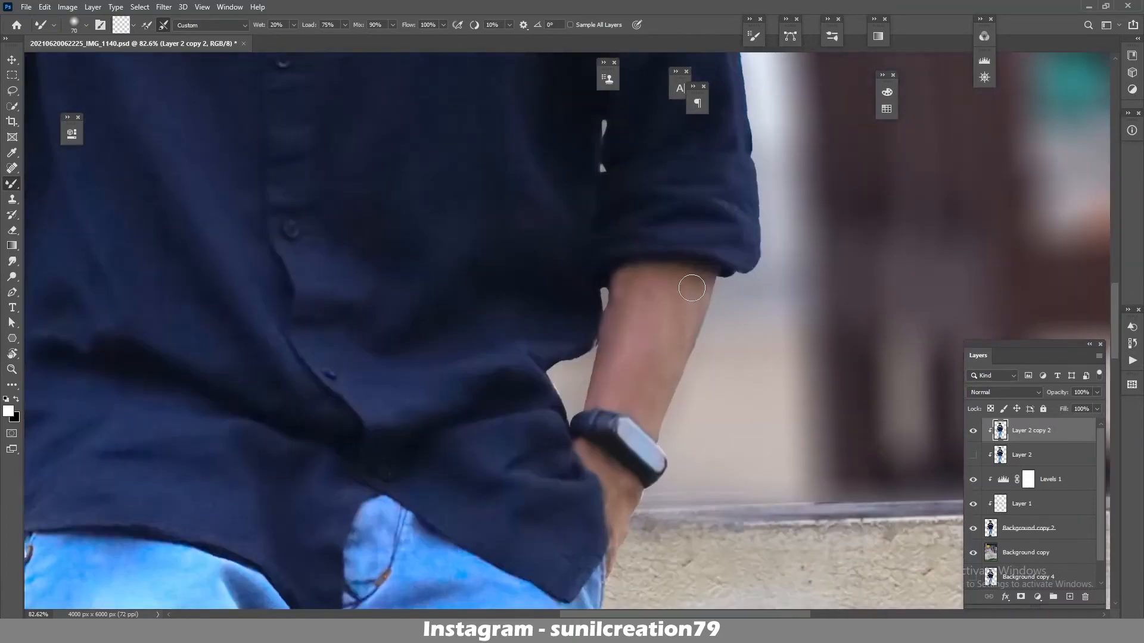
pyautogui.moveTo(623, 282); pyautogui.dragTo(616, 382)
pyautogui.press('[')
pyautogui.press('[')
# - Blend the skin smooth on the forearm without the watch and on its hand and fingers
pyautogui.hscroll(-8, 603, 476)
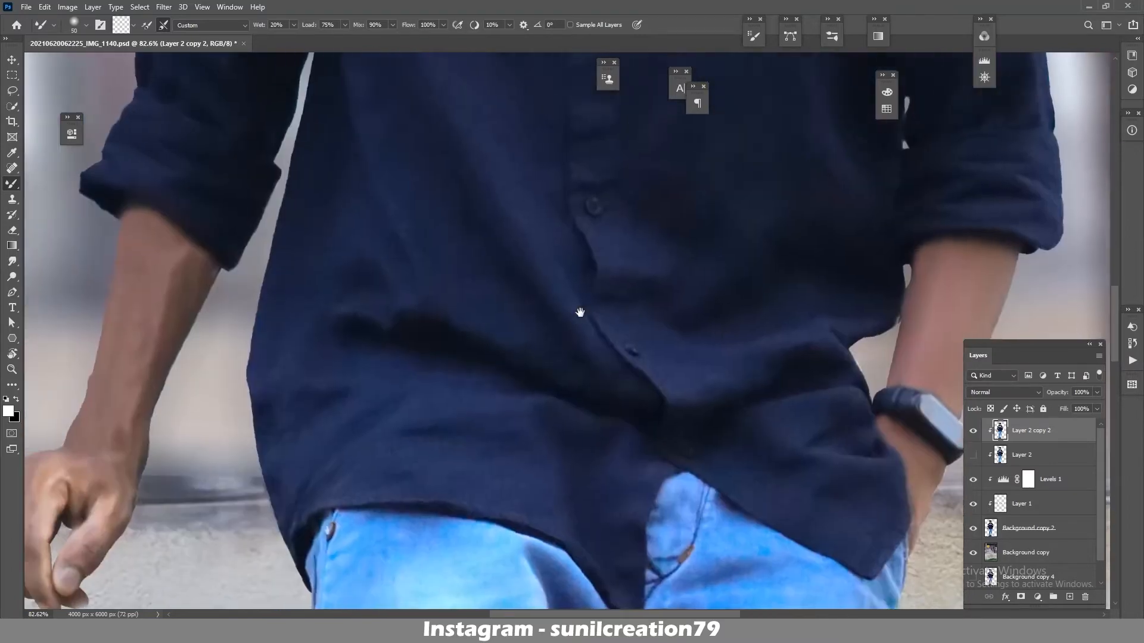
pyautogui.scroll(-2, 603, 477)
pyautogui.press(']')
pyautogui.press(']')
pyautogui.press(']')
pyautogui.press('[')
pyautogui.press('[')
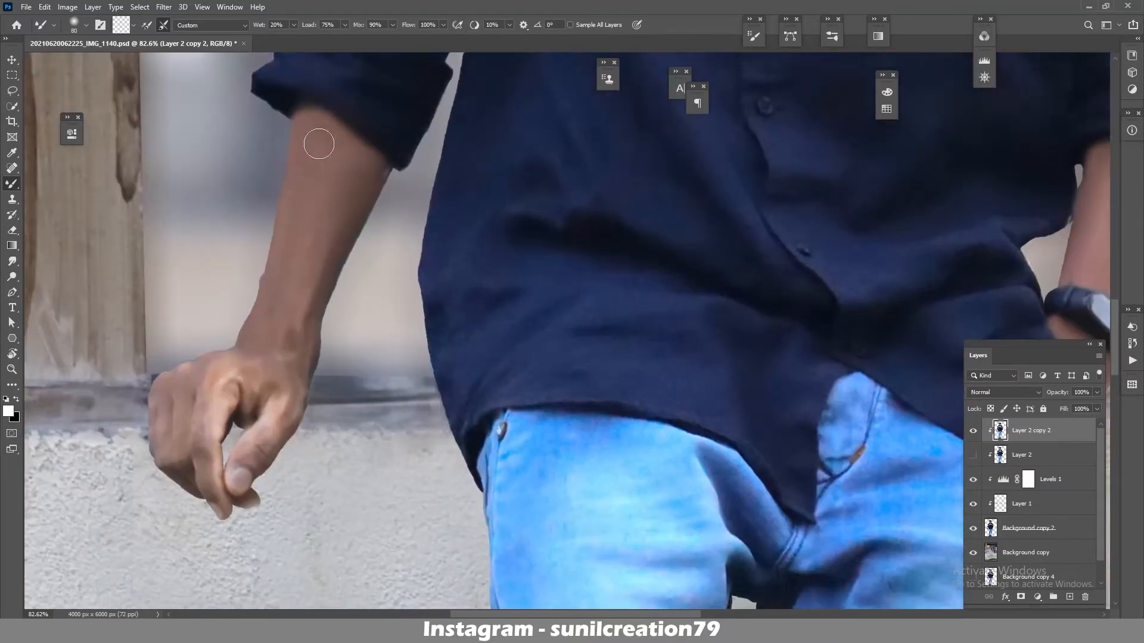
pyautogui.moveTo(317, 143)
pyautogui.mouseDown()
pyautogui.moveTo(293, 327)
pyautogui.moveTo(320, 172)
pyautogui.mouseUp()
pyautogui.moveTo(286, 403); pyautogui.dragTo(244, 457)
pyautogui.moveTo(299, 398)
pyautogui.mouseDown()
pyautogui.moveTo(227, 408)
pyautogui.moveTo(178, 448)
pyautogui.mouseUp()
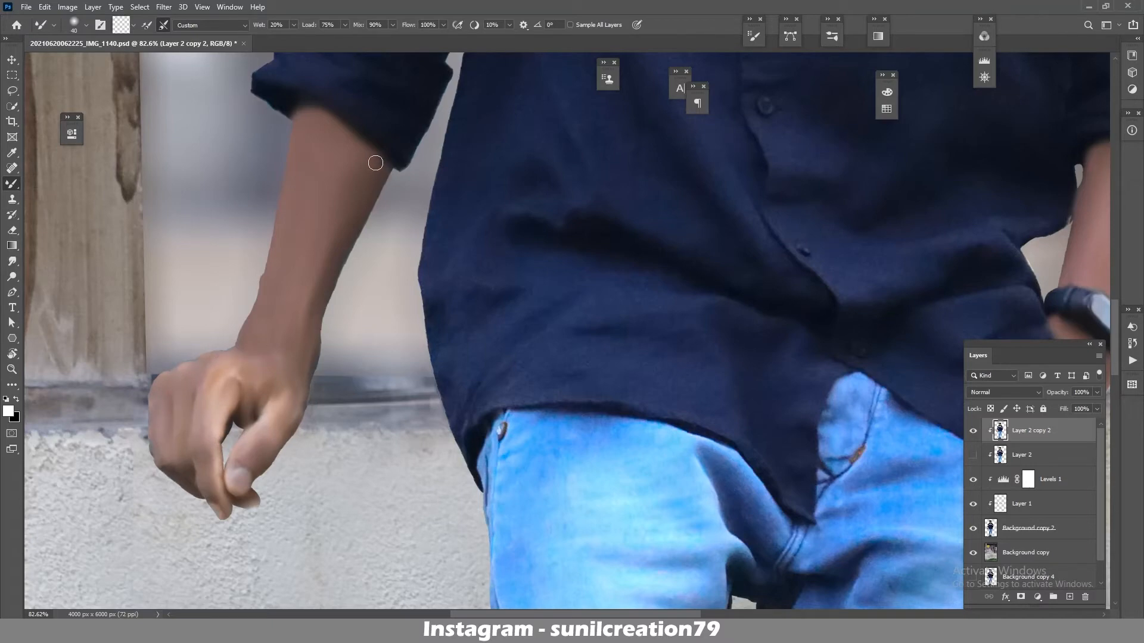
# - Add a brightening Curves adjustment with input 103 and output 156, clip it to the cutout and invert its mask
pyautogui.scroll(-5, 408, 303)
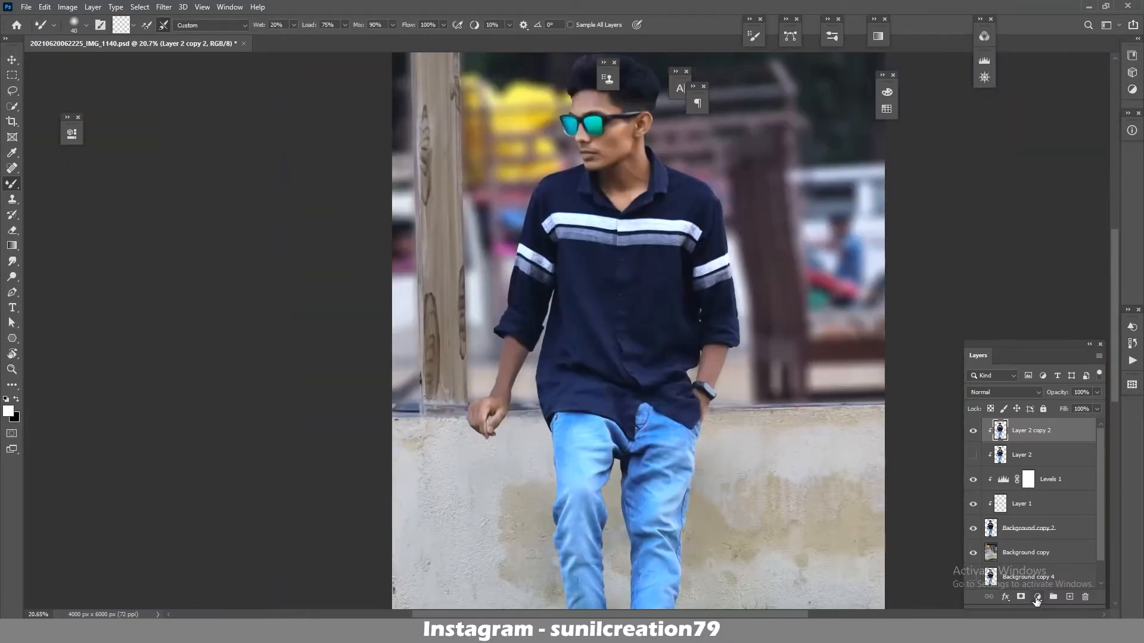
pyautogui.click(1036, 597)
pyautogui.click(1058, 442)
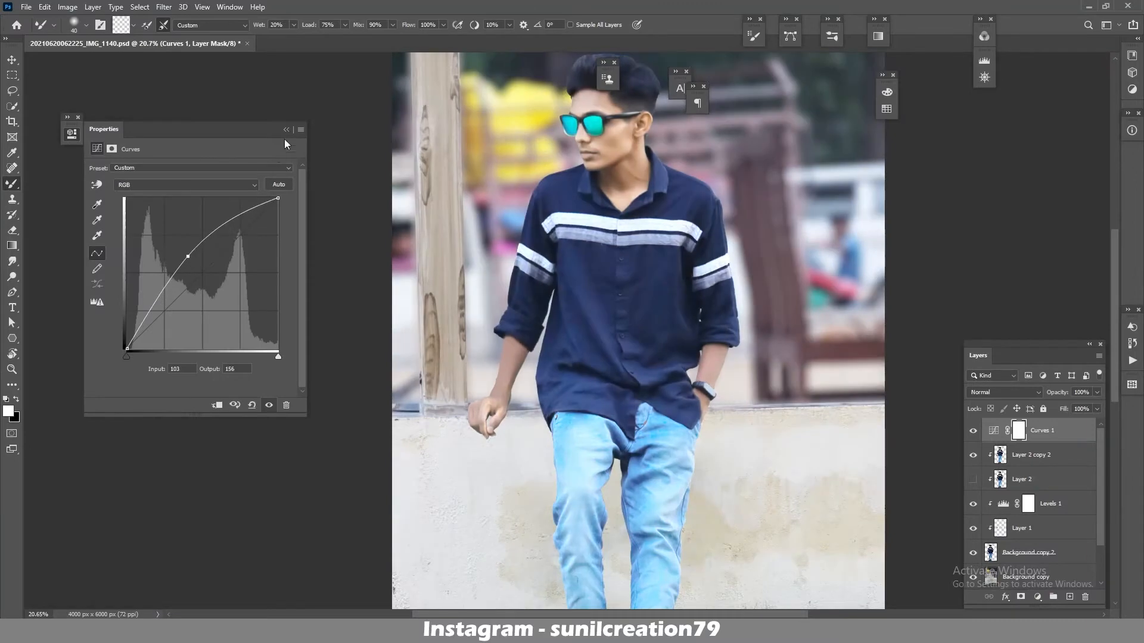
pyautogui.click(286, 130)
pyautogui.hotkey('ctrl', 'alt', 'g')
pyautogui.hotkey('ctrl', 'i')
# - Paint white on the Curves mask over both forearms and hands, and lower the adjustment's opacity to 67%
pyautogui.scroll(4, 534, 390)
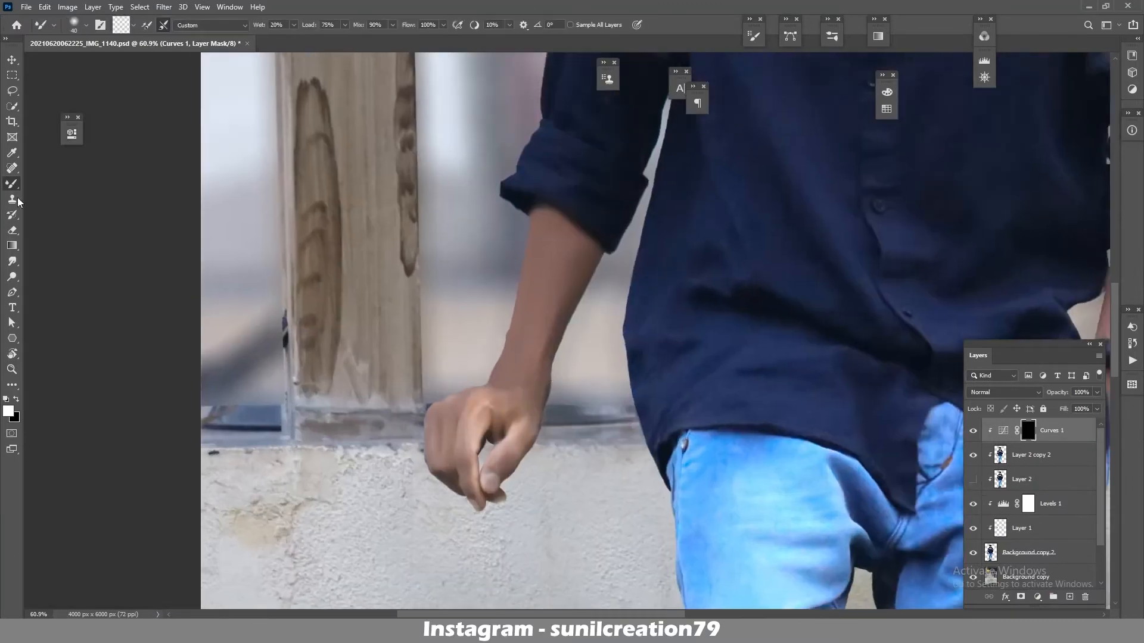
pyautogui.hotkey('shift', 'b')
pyautogui.moveTo(484, 338)
pyautogui.mouseDown()
pyautogui.moveTo(554, 250)
pyautogui.moveTo(477, 417)
pyautogui.moveTo(531, 306)
pyautogui.moveTo(196, 247)
pyautogui.mouseUp()
pyautogui.press('[')
pyautogui.press('[')
pyautogui.press('[')
pyautogui.press('[')
pyautogui.press('[')
pyautogui.moveTo(799, 224)
pyautogui.mouseDown()
pyautogui.moveTo(812, 238)
pyautogui.moveTo(763, 310)
pyautogui.moveTo(786, 417)
pyautogui.mouseUp()
pyautogui.scroll(-10, 605, 248)
pyautogui.moveTo(494, 325)
pyautogui.mouseDown()
pyautogui.moveTo(636, 341)
pyautogui.moveTo(574, 351)
pyautogui.mouseUp()
pyautogui.scroll(-5, 578, 321)
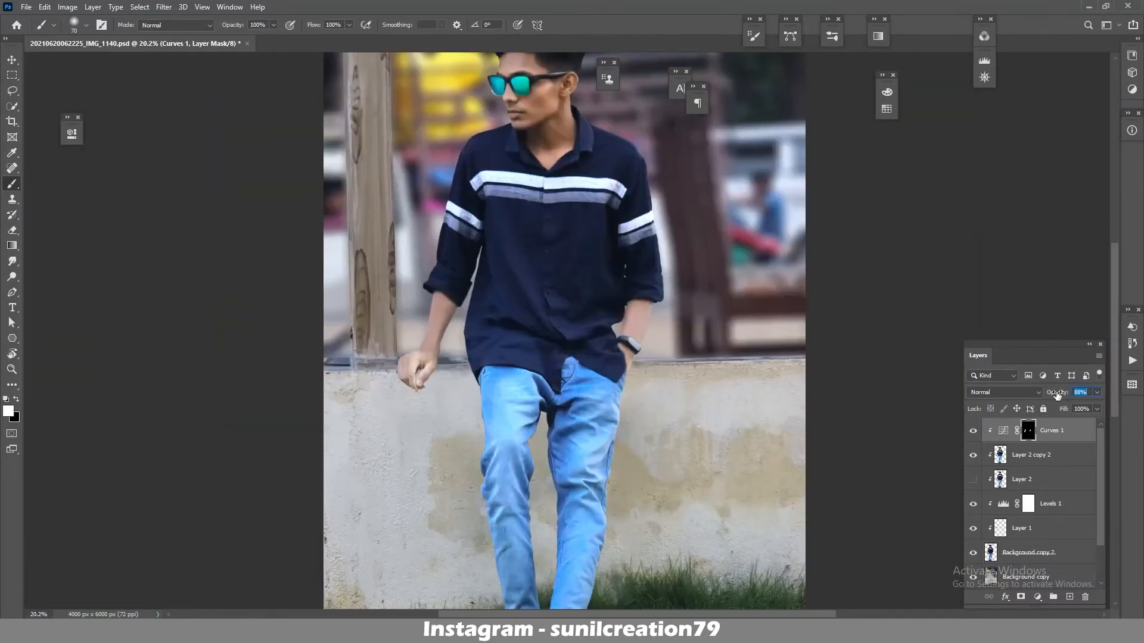
pyautogui.moveTo(1056, 395); pyautogui.dragTo(1035, 395)
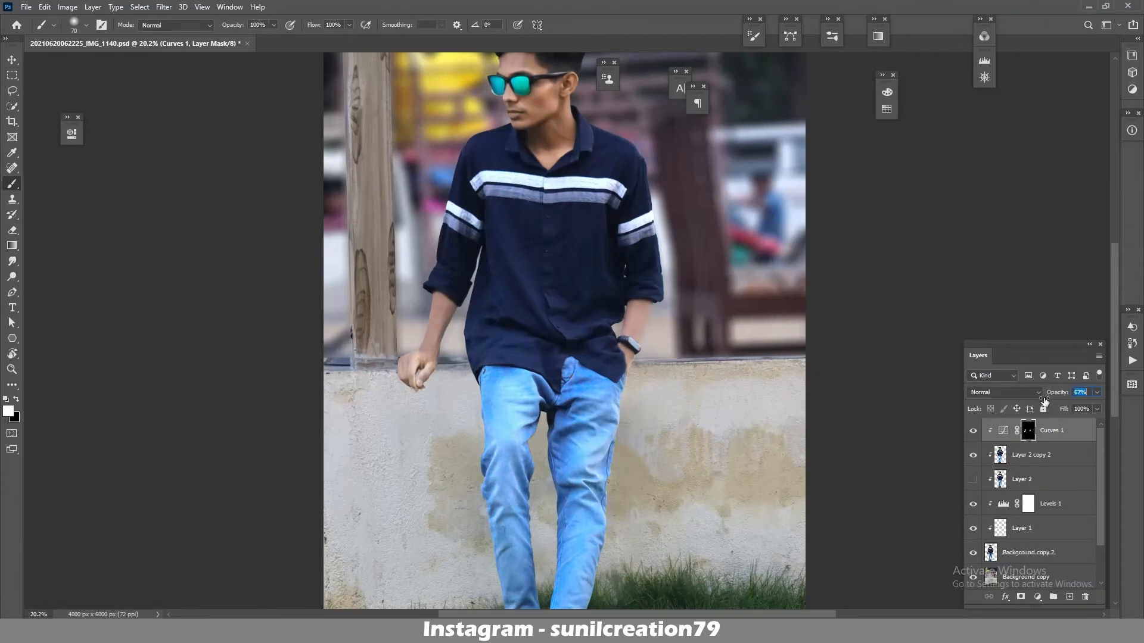
# - Add a new layer directly above Background copy, fill it with 50% gray and set its blend mode to Overlay
pyautogui.scroll(-2, 641, 201)
pyautogui.hotkey('alt', '[')
pyautogui.hotkey('alt', '[')
pyautogui.hotkey('alt', '[')
pyautogui.hotkey('alt', '[')
pyautogui.hotkey('alt', '[')
pyautogui.hotkey('alt', '[')
pyautogui.hotkey('ctrl', 'shift', 'n')
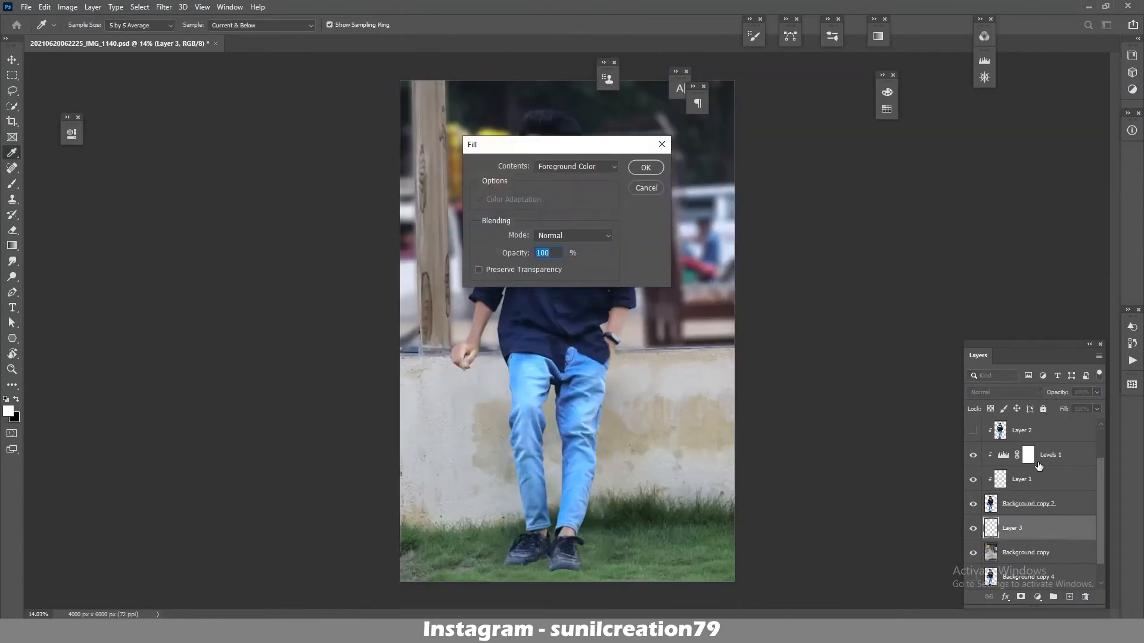
pyautogui.press('Return')
pyautogui.hotkey('shift', 'F5')
pyautogui.press('Return')
pyautogui.click(1004, 392)
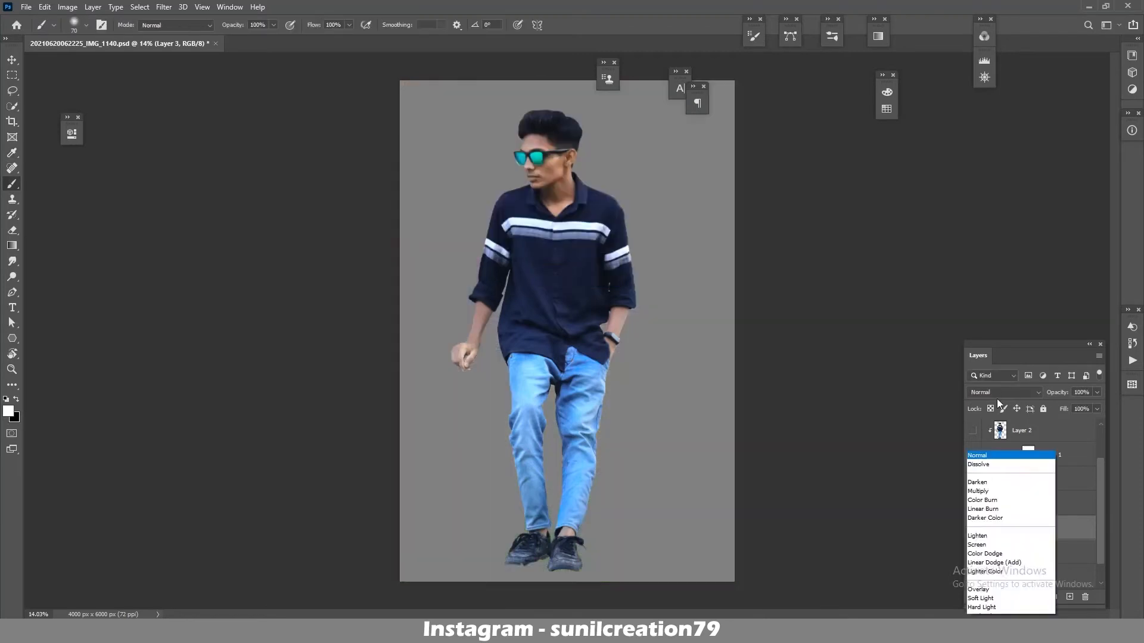
pyautogui.click(989, 560)
# - Burn the background midtones at 15% exposure on the gray Overlay layer, and mask the darkening off the wooden post
pyautogui.press('o')
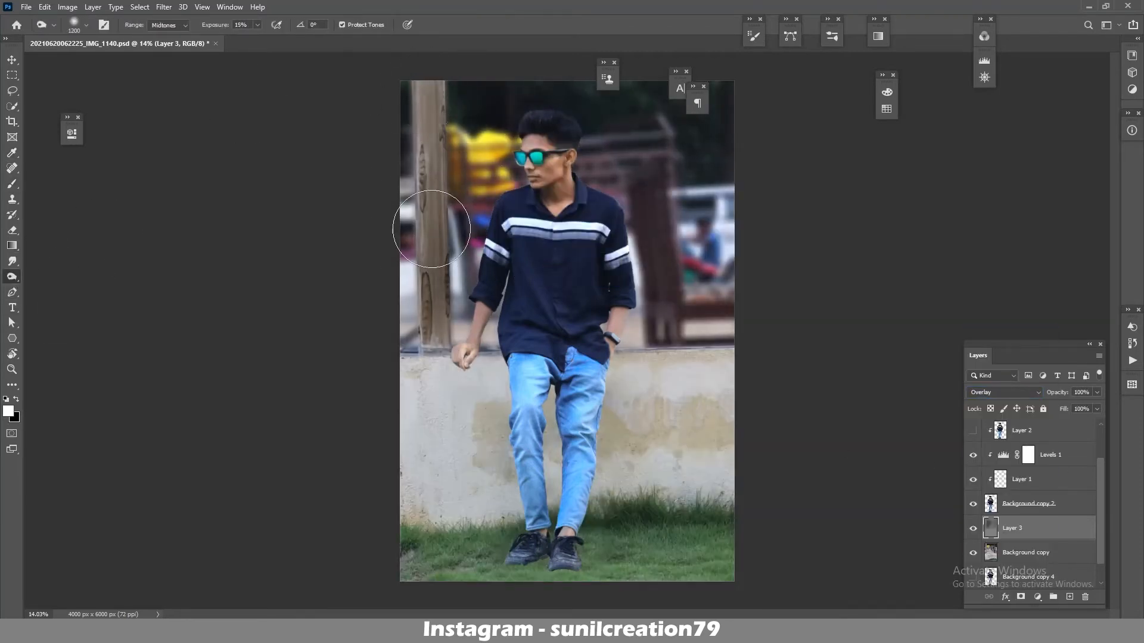
pyautogui.click(1020, 596)
pyautogui.press('b')
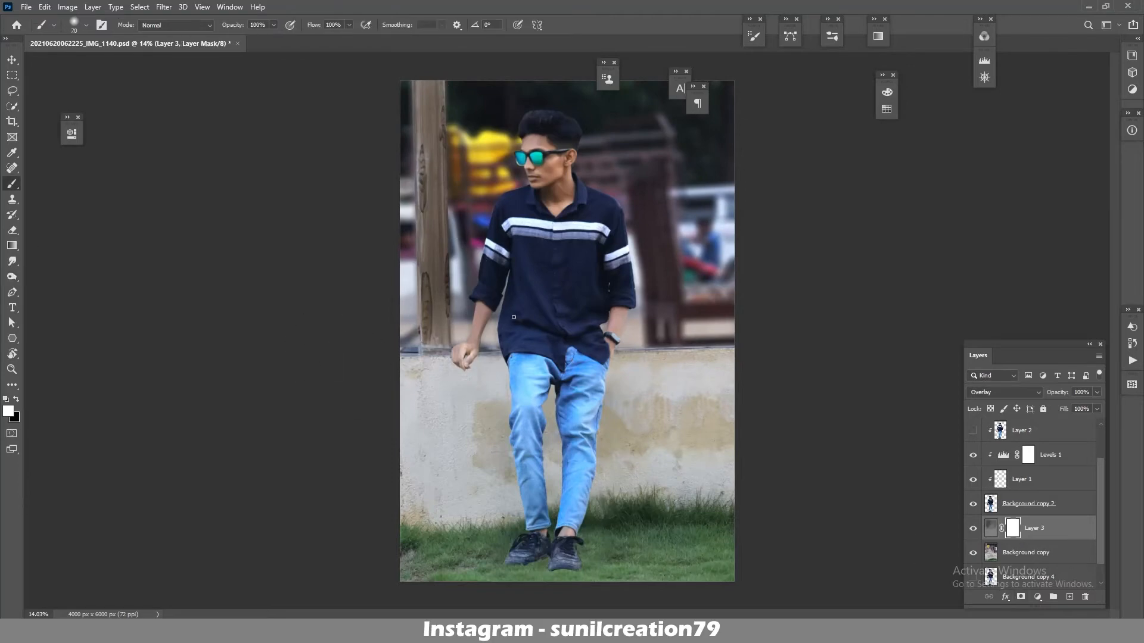
pyautogui.press(']')
pyautogui.press(']')
pyautogui.press(']')
pyautogui.press(']')
pyautogui.press(']')
pyautogui.moveTo(427, 99); pyautogui.dragTo(435, 332)
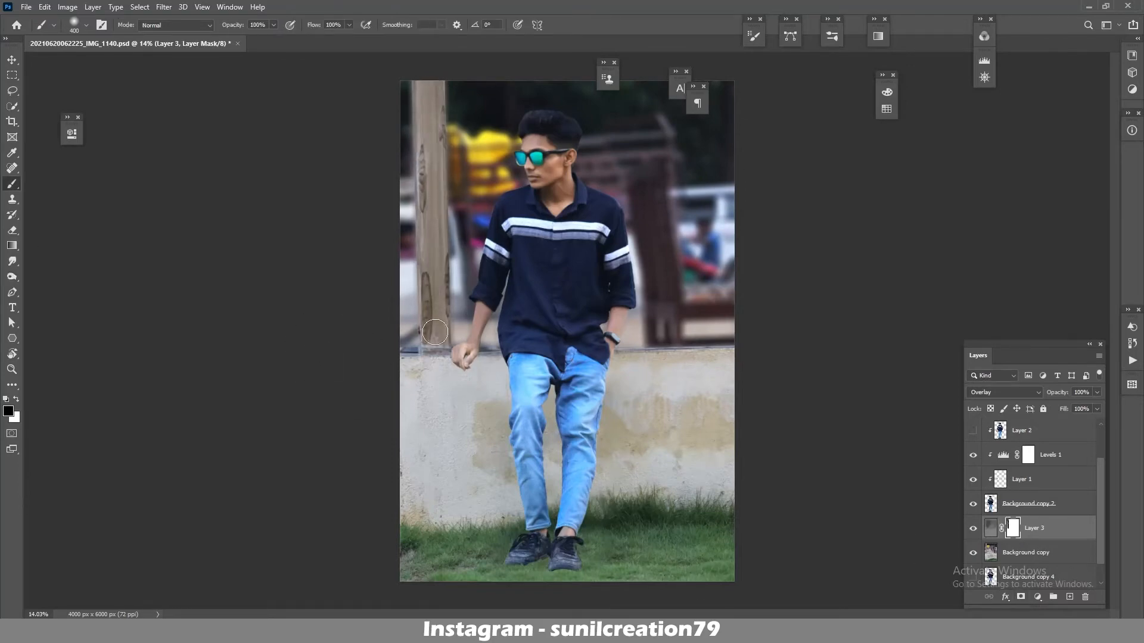
# - Make the hidden Layer 2 visible again and check the man at full view and close up
pyautogui.scroll(2, 596, 369)
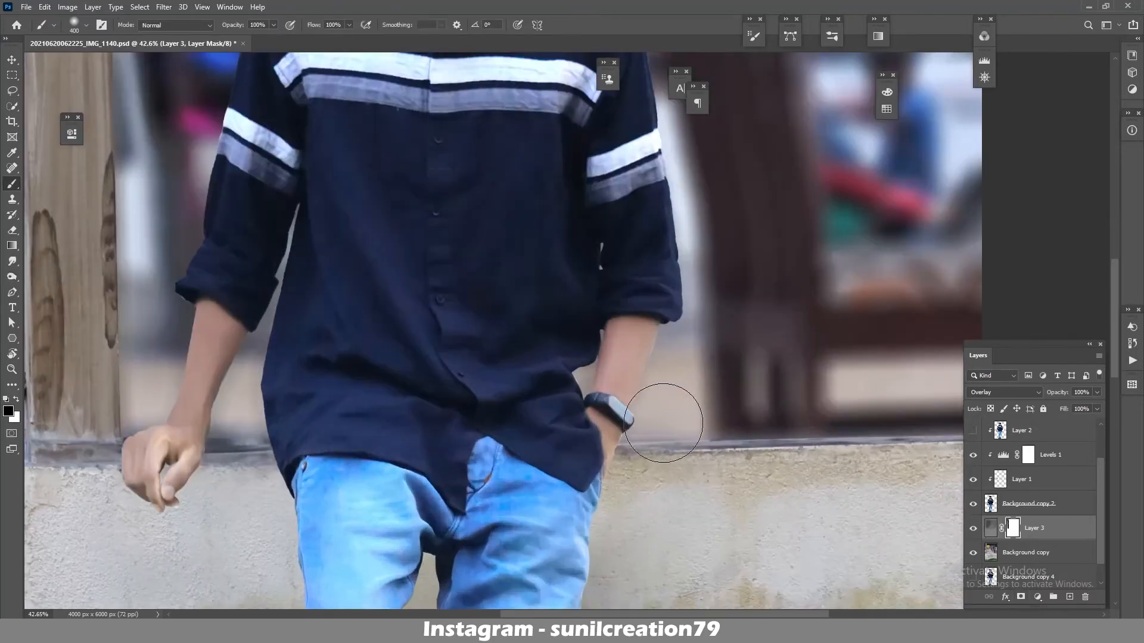
pyautogui.click(1001, 430)
pyautogui.click(973, 431)
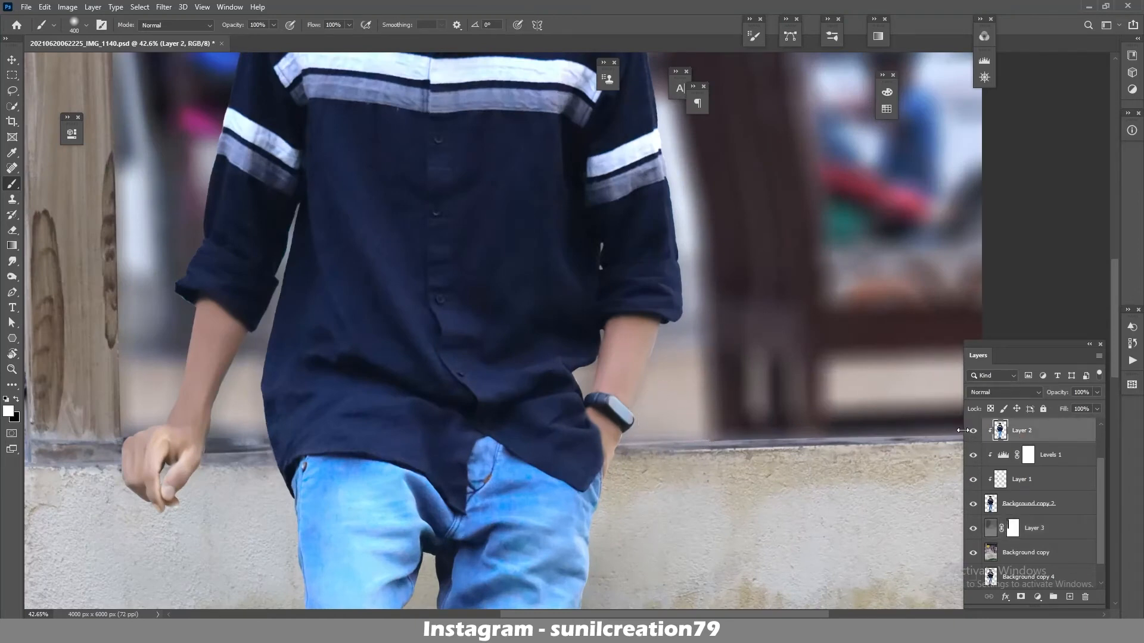
pyautogui.scroll(-3, 563, 374)
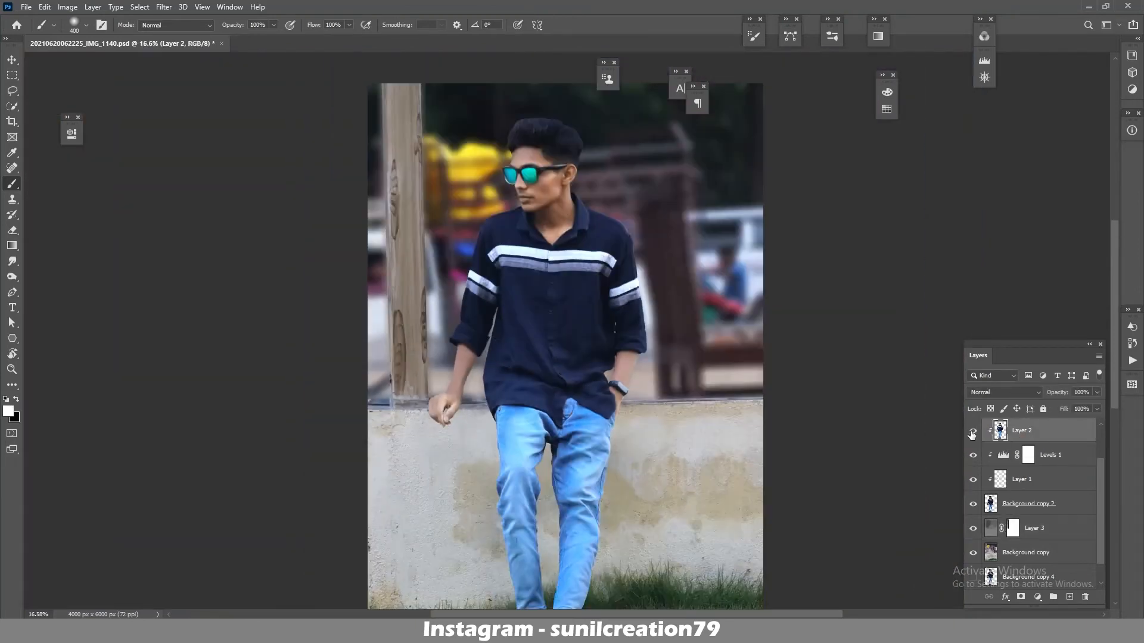
pyautogui.scroll(2, 974, 459)
pyautogui.scroll(4, 473, 128)
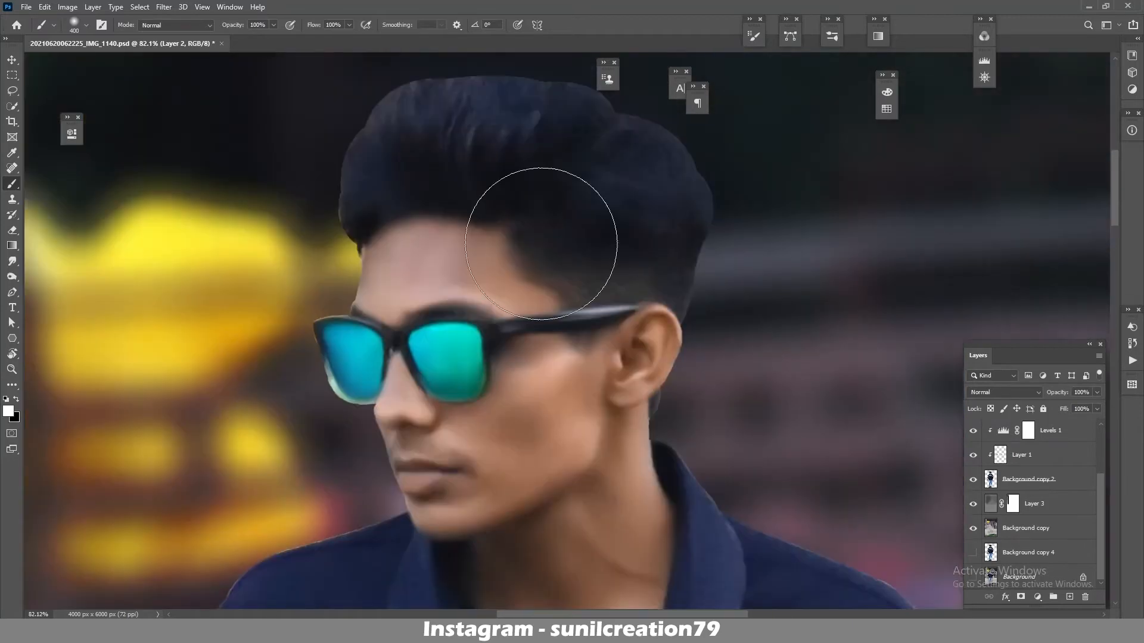
pyautogui.scroll(-2, 544, 225)
# - Group the layers from Curves 1 down to Background copy 2 and stamp the man's cutout onto a new layer
pyautogui.click(1047, 434)
pyautogui.scroll(-2, 1044, 457)
pyautogui.scroll(2, 1044, 456)
pyautogui.keyDown('shift'); pyautogui.click(1030, 552); pyautogui.keyUp('shift')
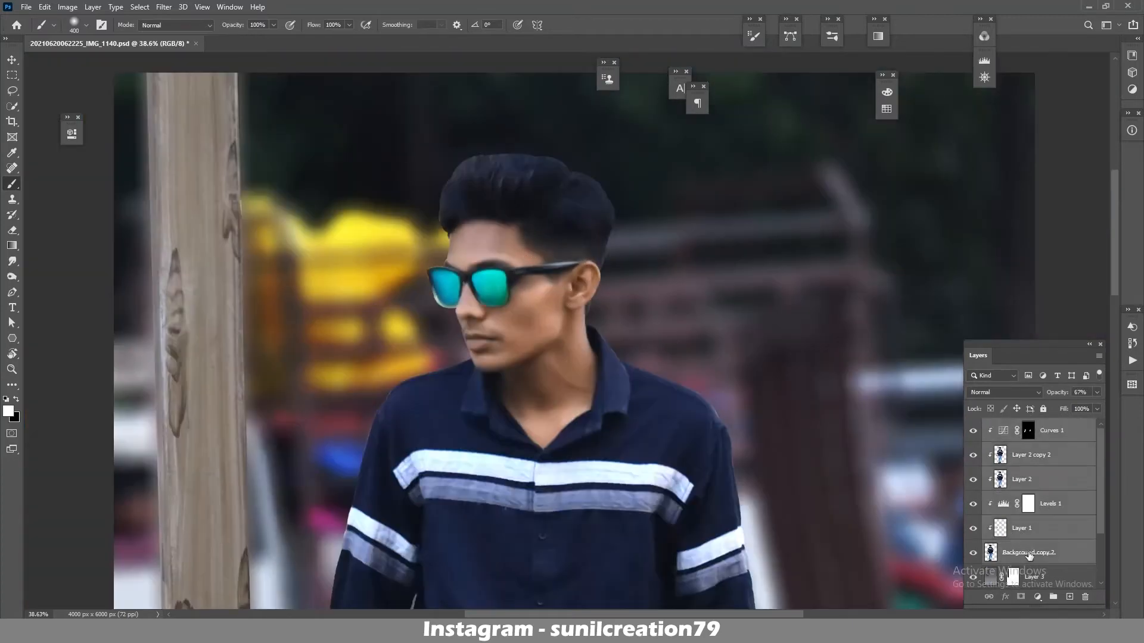
pyautogui.hotkey('ctrl', 'g')
pyautogui.moveTo(972, 445)
pyautogui.mouseDown()
pyautogui.moveTo(973, 469)
pyautogui.moveTo(1012, 505)
pyautogui.moveTo(973, 454)
pyautogui.mouseUp()
pyautogui.hotkey('ctrl', 'alt', 'shift', 'e')
# - Add an empty layer clipped to the stamped cutout and clone away the bright fringe around the face and sunglasses, sampling Current & Below
pyautogui.click(1036, 430)
pyautogui.hotkey('ctrl', 'alt', 'shift', 'n')
pyautogui.scroll(5, 416, 184)
pyautogui.press('s')
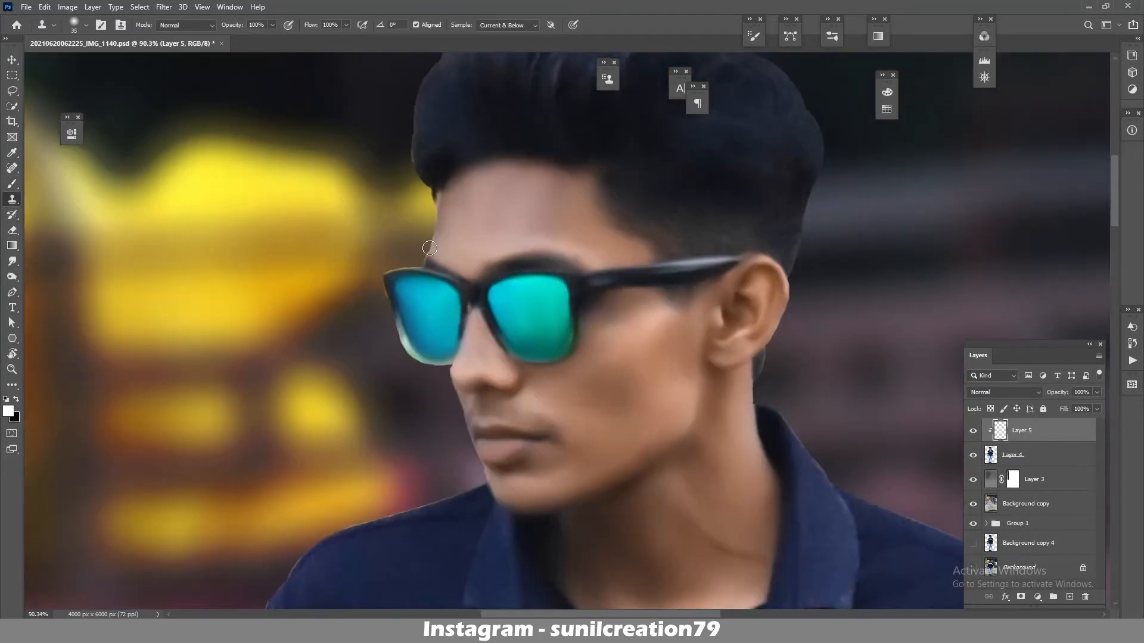
pyautogui.scroll(-2, 432, 340)
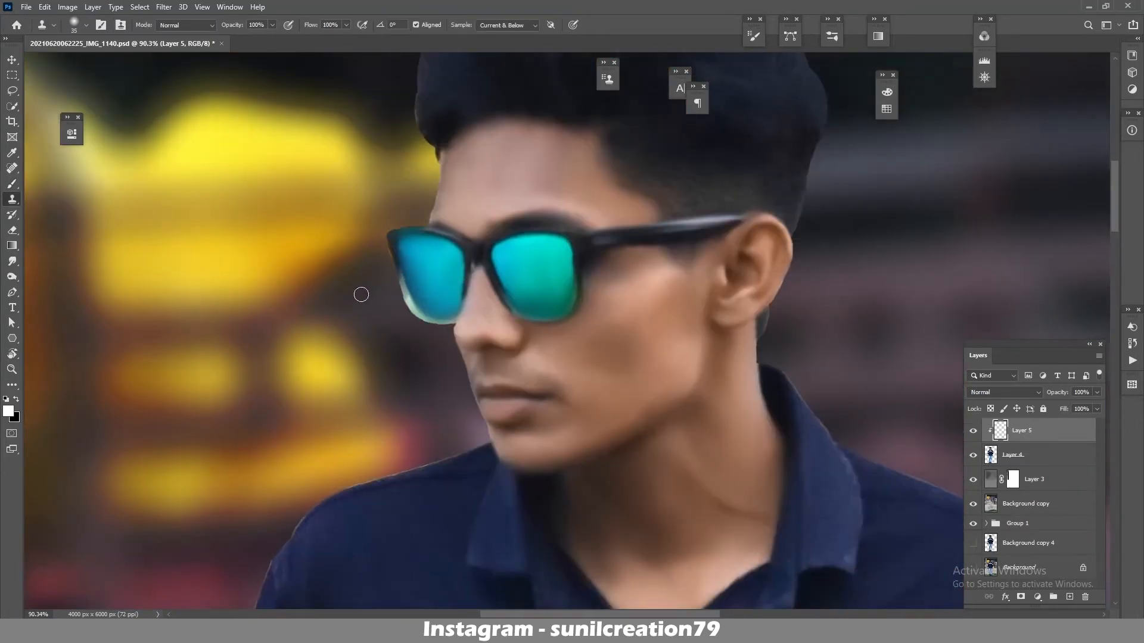
# - Clone away the bright fringe along the shirt's shoulder and sleeve on the wooden post's side, down to the rolled cuff
pyautogui.press('[')
pyautogui.press('[')
pyautogui.press('super')
pyautogui.press('super')
pyautogui.keyDown('alt'); pyautogui.click(586, 275); pyautogui.keyUp('alt')
pyautogui.moveTo(409, 386); pyautogui.dragTo(420, 210)
pyautogui.moveTo(373, 311); pyautogui.dragTo(462, 217)
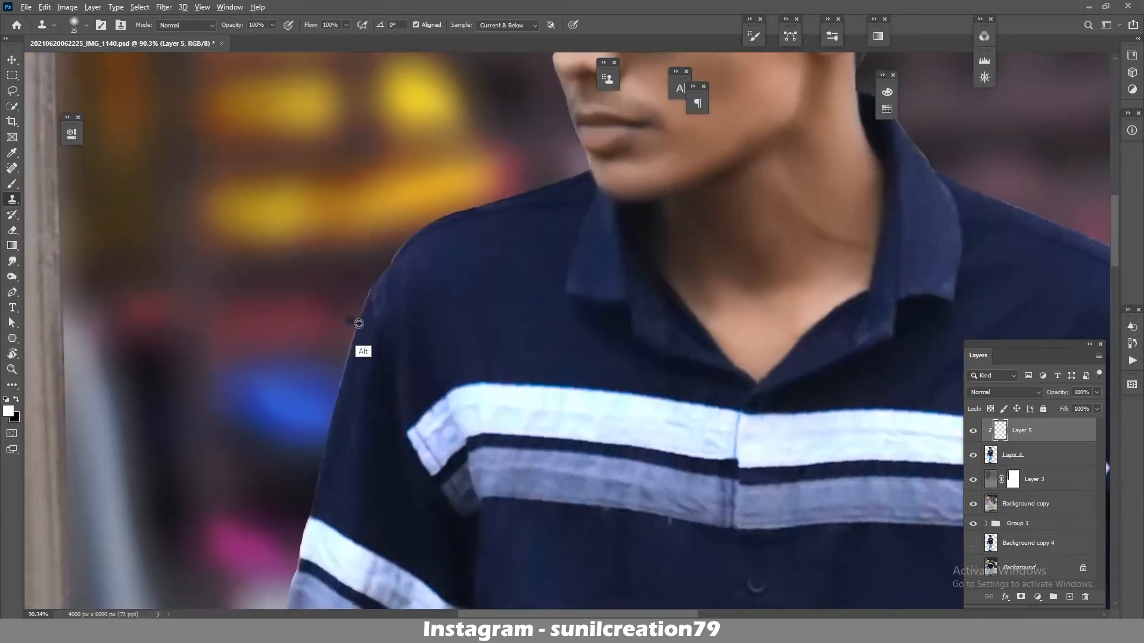
pyautogui.keyDown('alt'); pyautogui.click(374, 297); pyautogui.keyUp('alt')
pyautogui.moveTo(362, 306)
pyautogui.mouseDown()
pyautogui.moveTo(329, 438)
pyautogui.moveTo(495, 225)
pyautogui.mouseUp()
pyautogui.moveTo(398, 357); pyautogui.dragTo(420, 388)
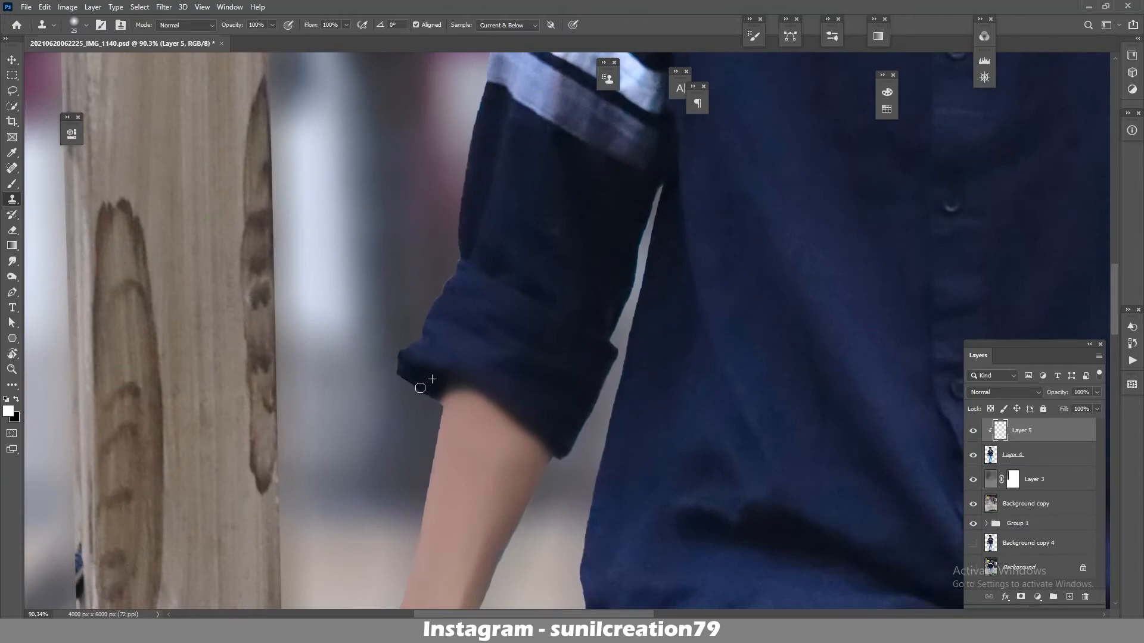
pyautogui.scroll(-8, 420, 388)
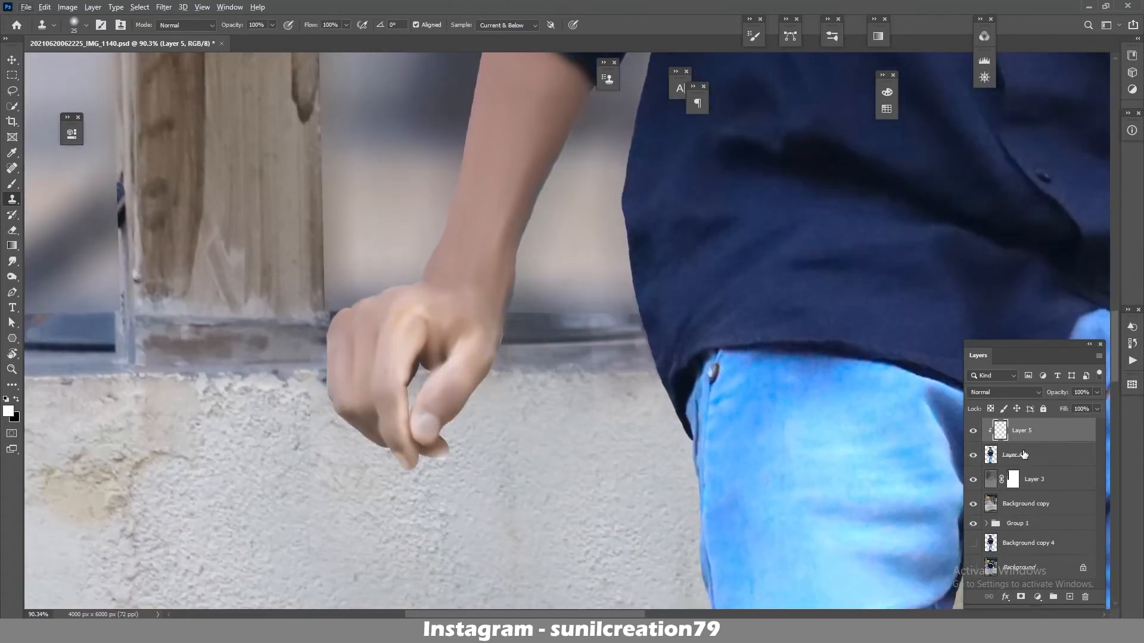
# - Clone away the remaining fringe along the watch arm, far shoulder, collar and neck on Layer 5
pyautogui.moveTo(845, 536); pyautogui.dragTo(664, 350)
pyautogui.moveTo(834, 149); pyautogui.dragTo(536, 465)
pyautogui.keyDown('alt'); pyautogui.click(746, 332); pyautogui.keyUp('alt')
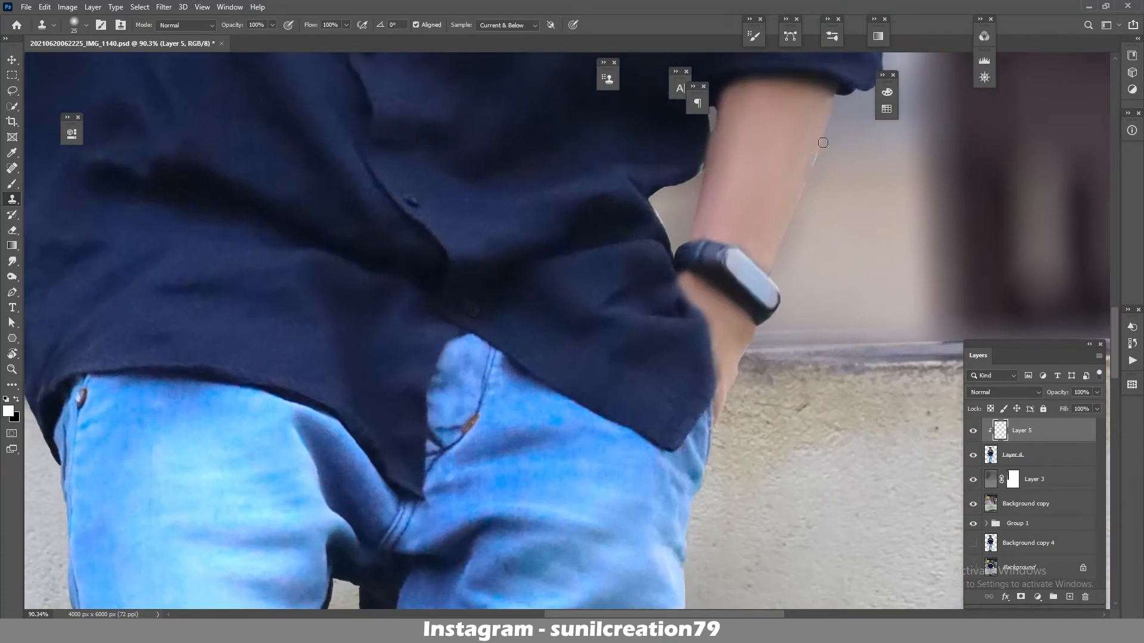
pyautogui.scroll(8, 727, 263)
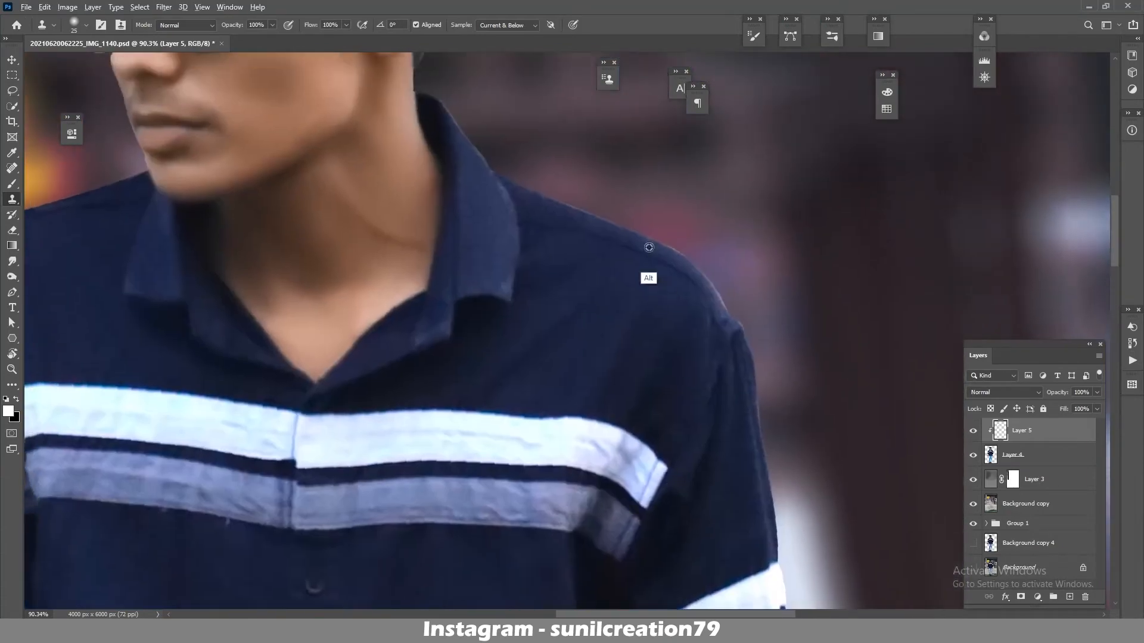
pyautogui.scroll(3, 688, 343)
pyautogui.hscroll(-3, 688, 344)
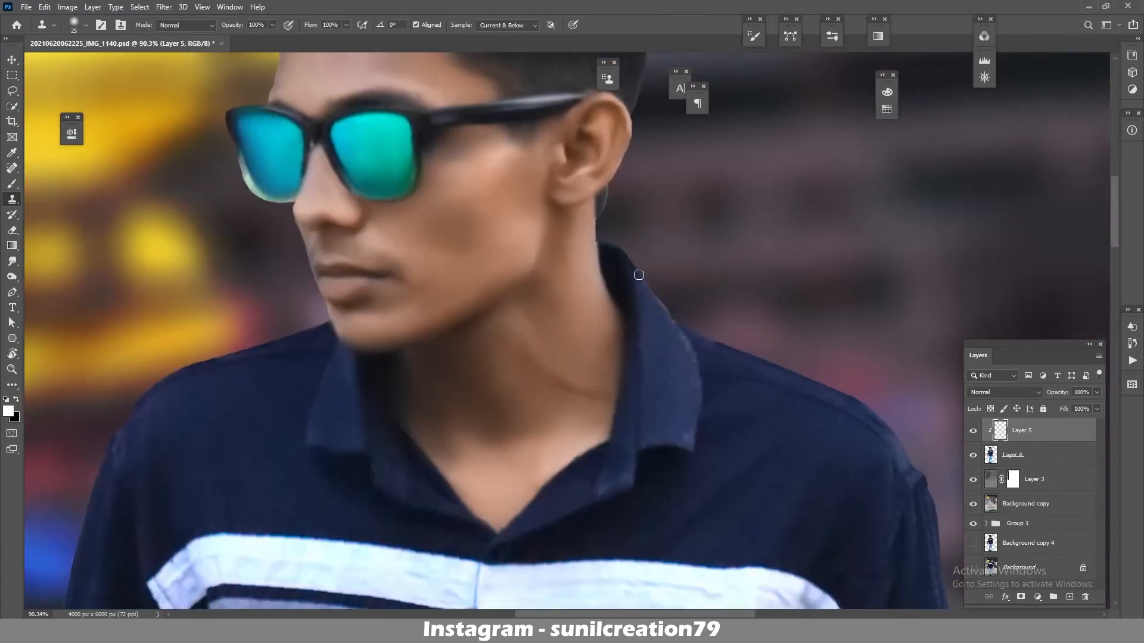
pyautogui.scroll(3, 681, 290)
pyautogui.hscroll(-1, 682, 290)
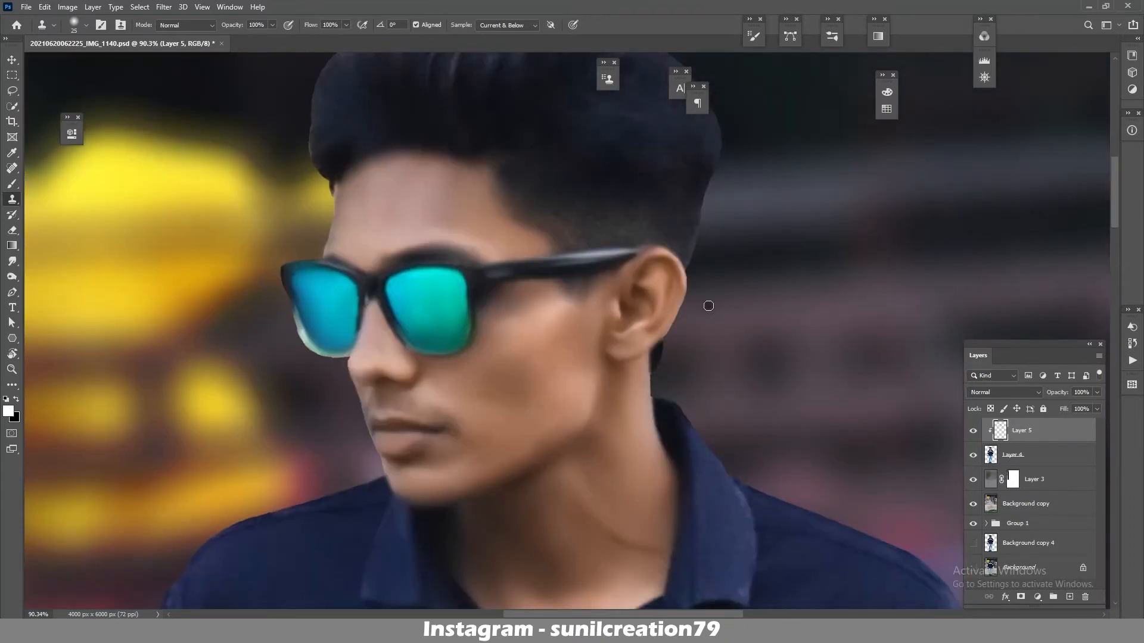
pyautogui.scroll(-3, 709, 306)
pyautogui.scroll(4, 645, 204)
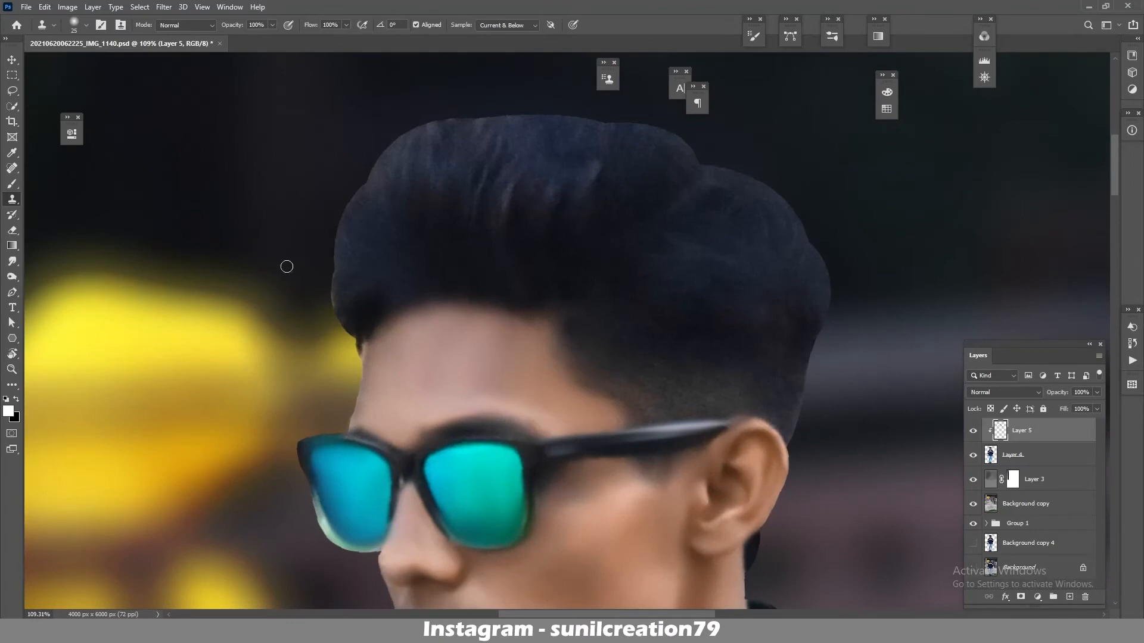
# - Merge the clipped cleanup layers into the Layer 4 cutout, and duplicate it with the original hidden
pyautogui.hotkey('ctrl', 'shift', 'alt', 'n')
pyautogui.keyDown('alt'); pyautogui.click(1021, 442); pyautogui.keyUp('alt')
pyautogui.click(1015, 454)
pyautogui.keyDown('shift'); pyautogui.click(1013, 485); pyautogui.keyUp('shift')
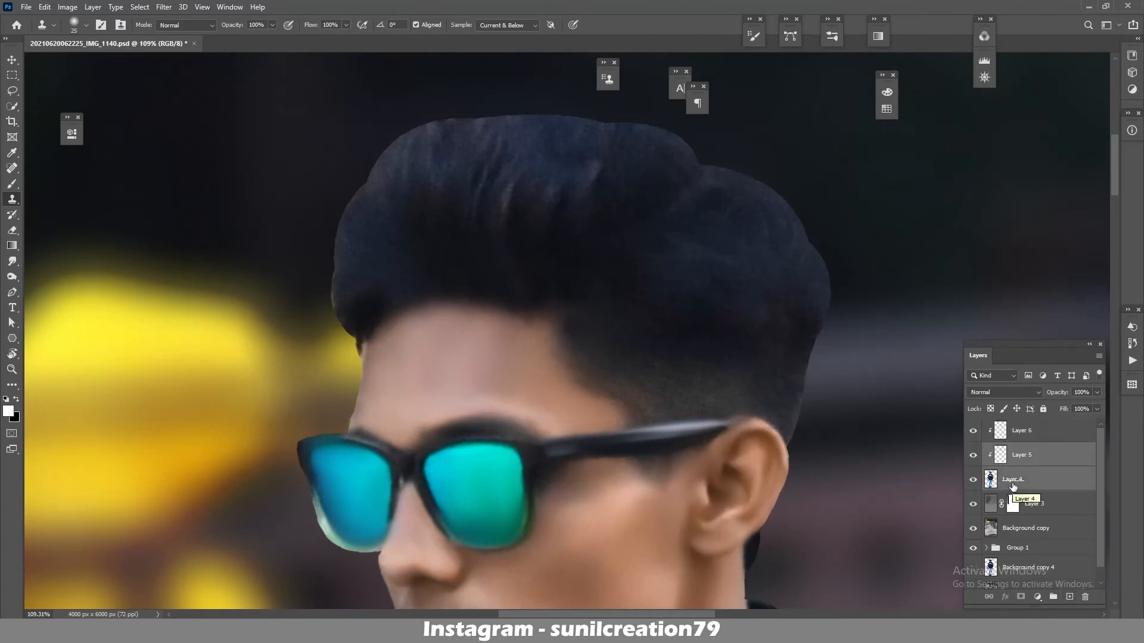
pyautogui.click(1023, 433)
pyautogui.hotkey('ctrl', 'e')
pyautogui.hotkey('ctrl', 'e')
pyautogui.moveTo(1049, 434); pyautogui.dragTo(1069, 597)
# - Paint fine strands through the hair at the side and back with the Mixer Brush at Wet 75%, Load 75%, Mix 90%
pyautogui.press('b')
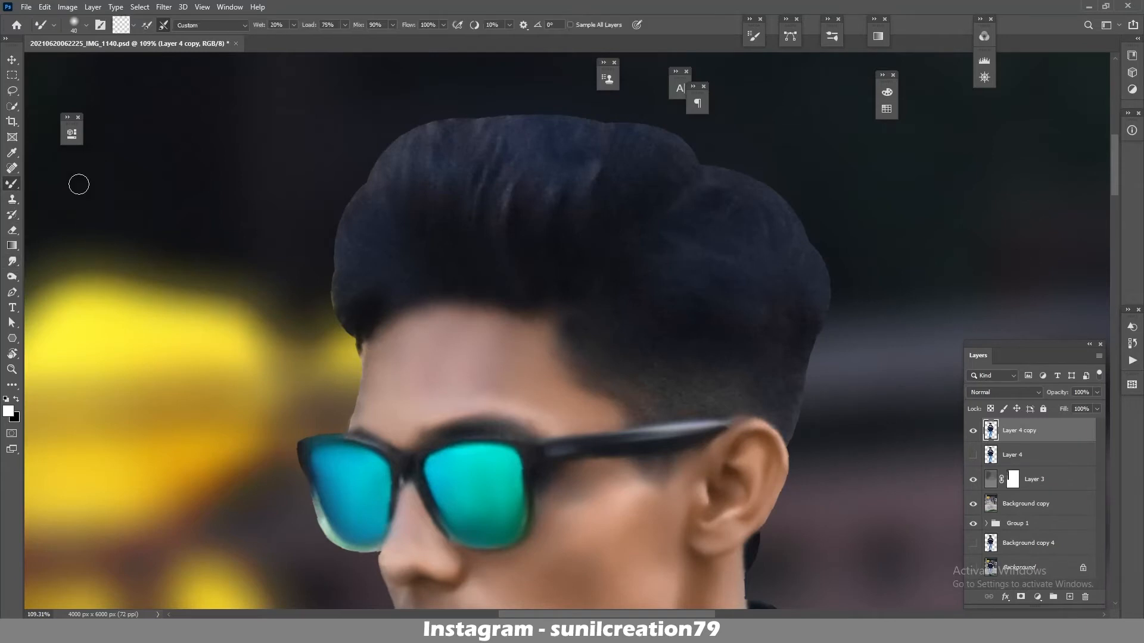
pyautogui.rightClick(80, 184)
pyautogui.press('Escape')
pyautogui.press('[')
pyautogui.moveTo(626, 390)
pyautogui.mouseDown()
pyautogui.moveTo(670, 399)
pyautogui.moveTo(806, 310)
pyautogui.moveTo(683, 408)
pyautogui.mouseUp()
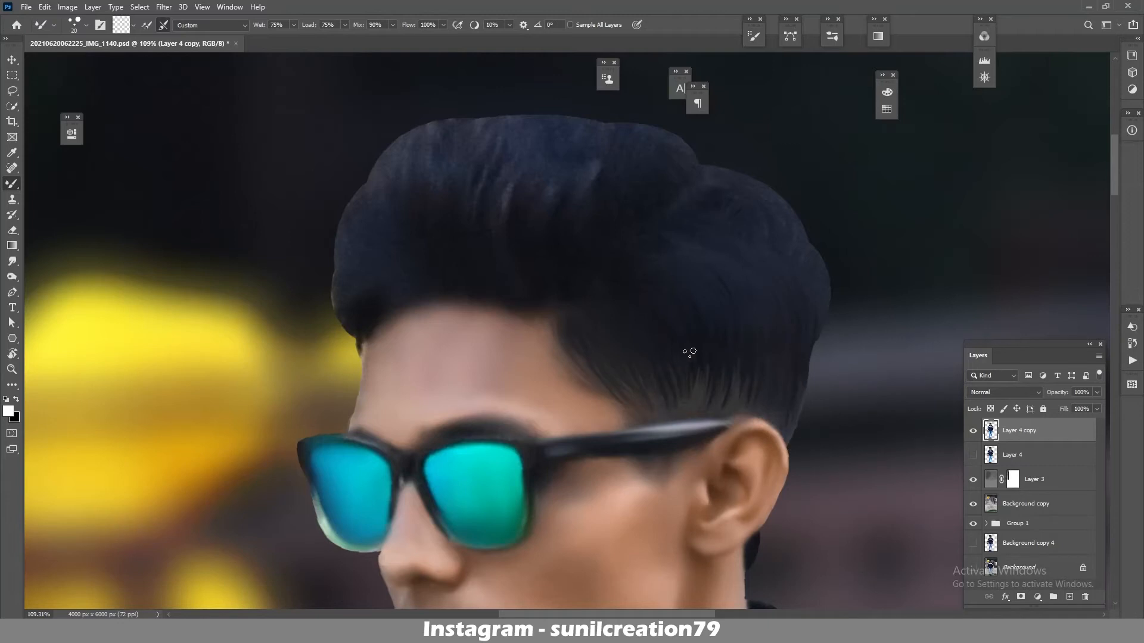
pyautogui.press('[')
pyautogui.press('[')
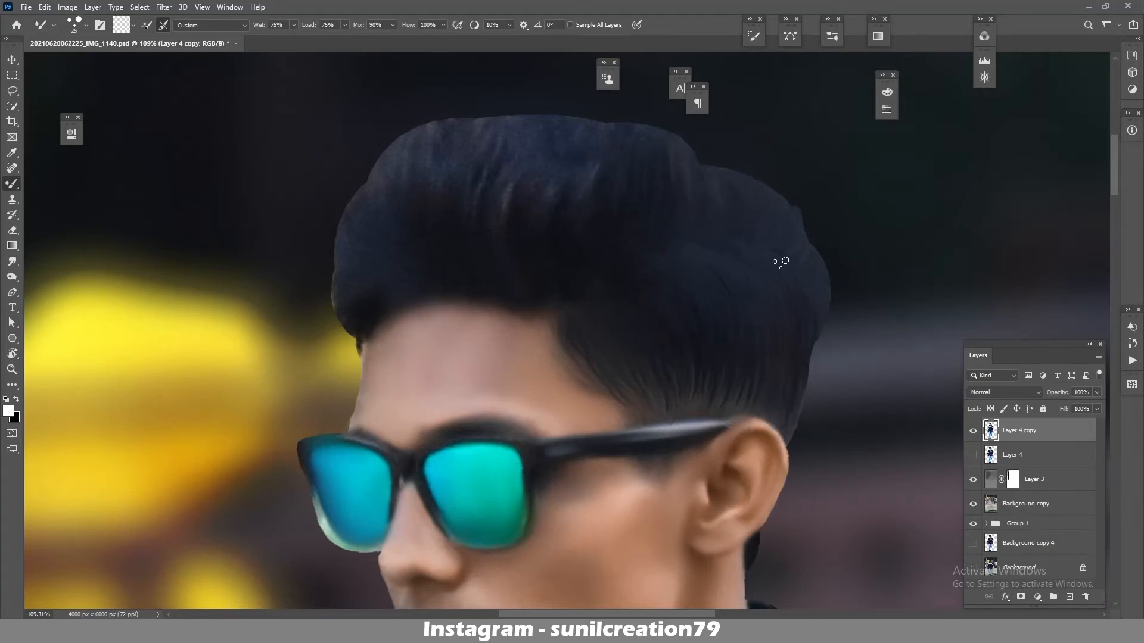
# - Paint strands through the top and front hair with the Mixer Brush, and clip the painted copy to the visible Layer 4
pyautogui.moveTo(516, 178)
pyautogui.mouseDown()
pyautogui.moveTo(500, 278)
pyautogui.moveTo(485, 245)
pyautogui.mouseUp()
pyautogui.moveTo(461, 161)
pyautogui.mouseDown()
pyautogui.moveTo(442, 229)
pyautogui.moveTo(453, 217)
pyautogui.mouseUp()
pyautogui.press('[')
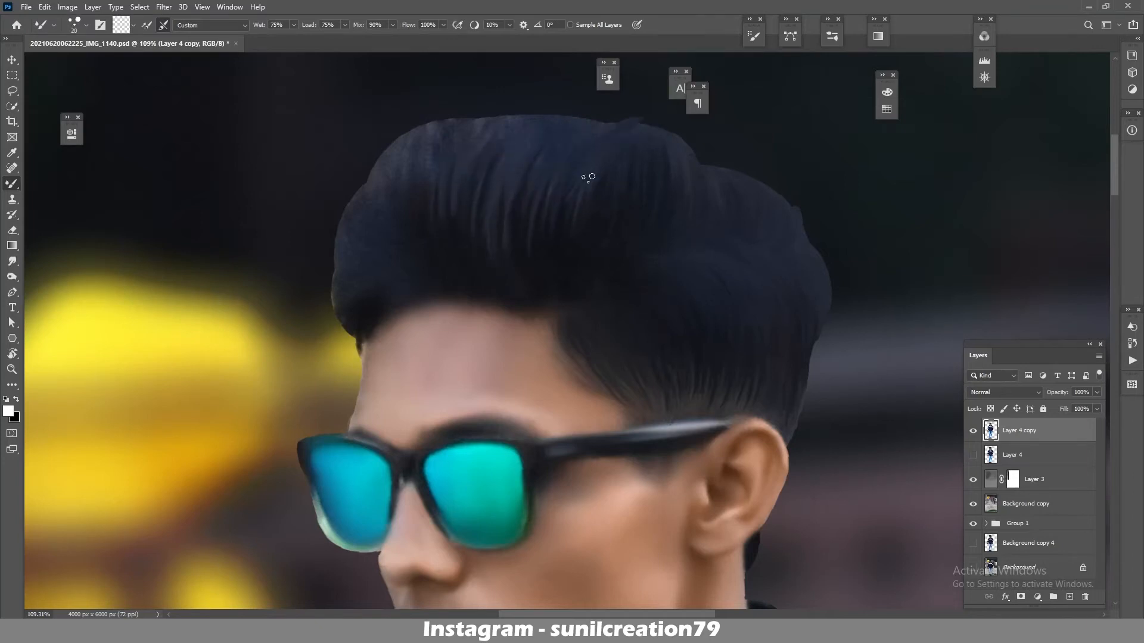
pyautogui.click(972, 455)
pyautogui.hotkey('ctrl', 'alt', 'g')
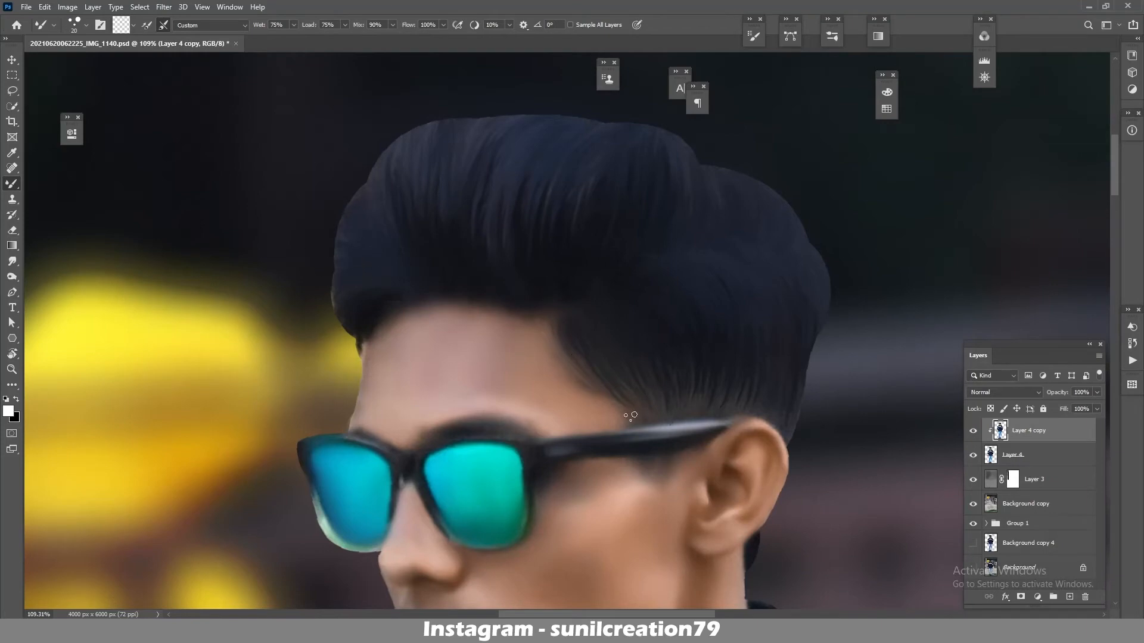
pyautogui.moveTo(667, 326); pyautogui.dragTo(560, 326)
pyautogui.moveTo(679, 439); pyautogui.dragTo(620, 348)
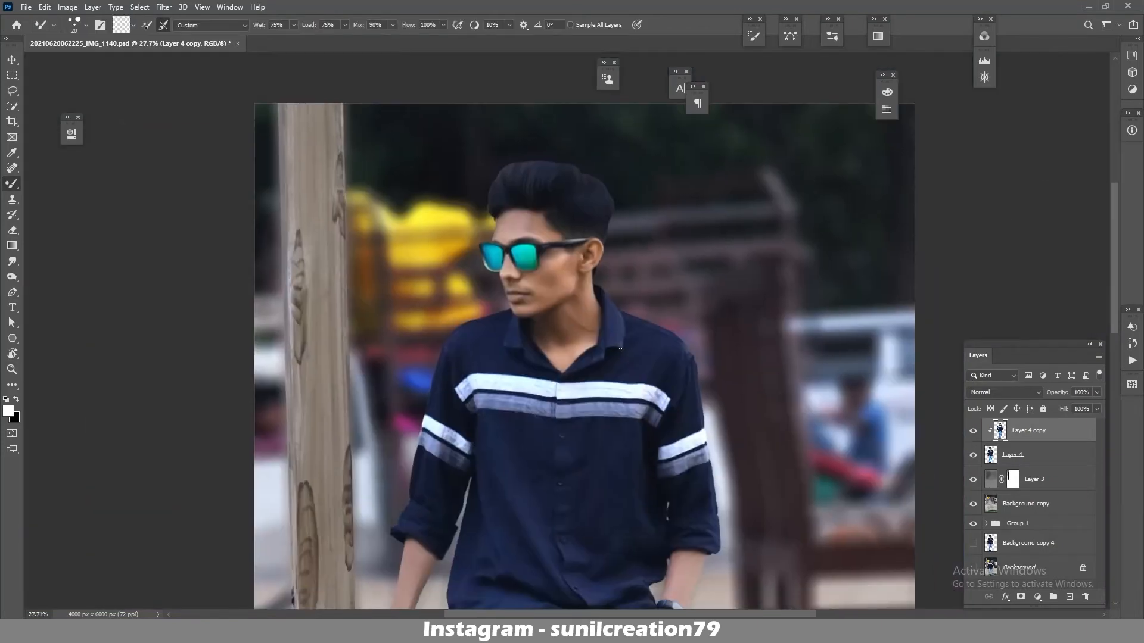
# - Merge duplicates of Layer 4 and its clipped copy into one layer, and move the originals, hidden, below Background copy
pyautogui.keyDown('ctrl'); pyautogui.click(1041, 454); pyautogui.keyUp('ctrl')
pyautogui.hotkey('ctrl', 'j')
pyautogui.hotkey('ctrl', 'e')
pyautogui.click(1020, 459)
pyautogui.keyDown('ctrl'); pyautogui.click(1031, 481); pyautogui.keyUp('ctrl')
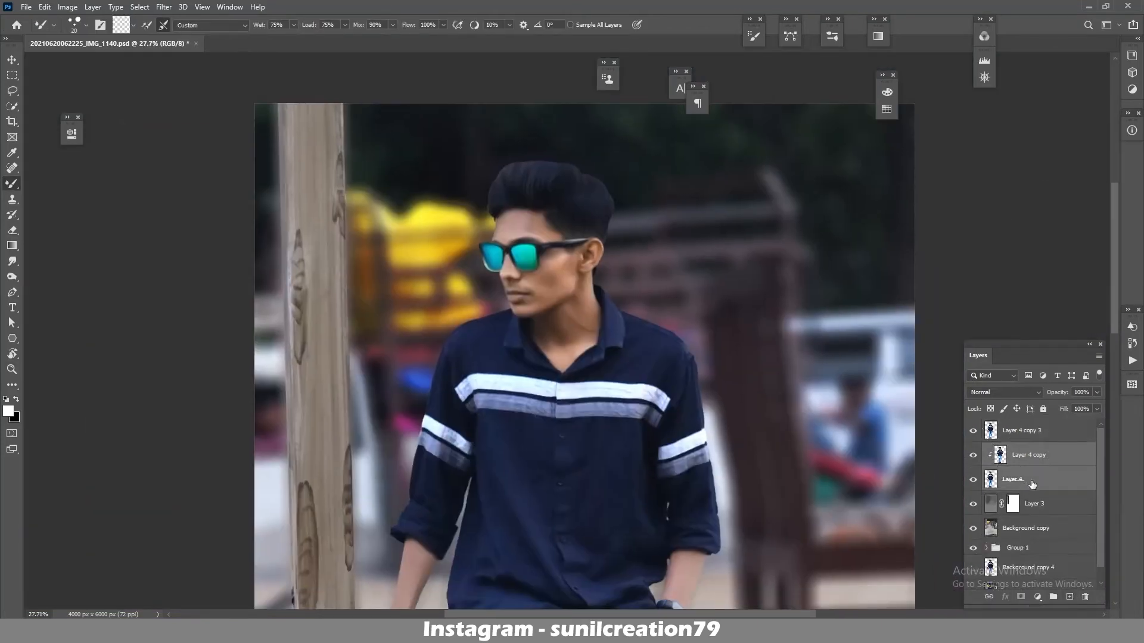
pyautogui.moveTo(1032, 484); pyautogui.dragTo(1006, 540)
pyautogui.moveTo(973, 503); pyautogui.dragTo(973, 545)
pyautogui.click(1030, 434)
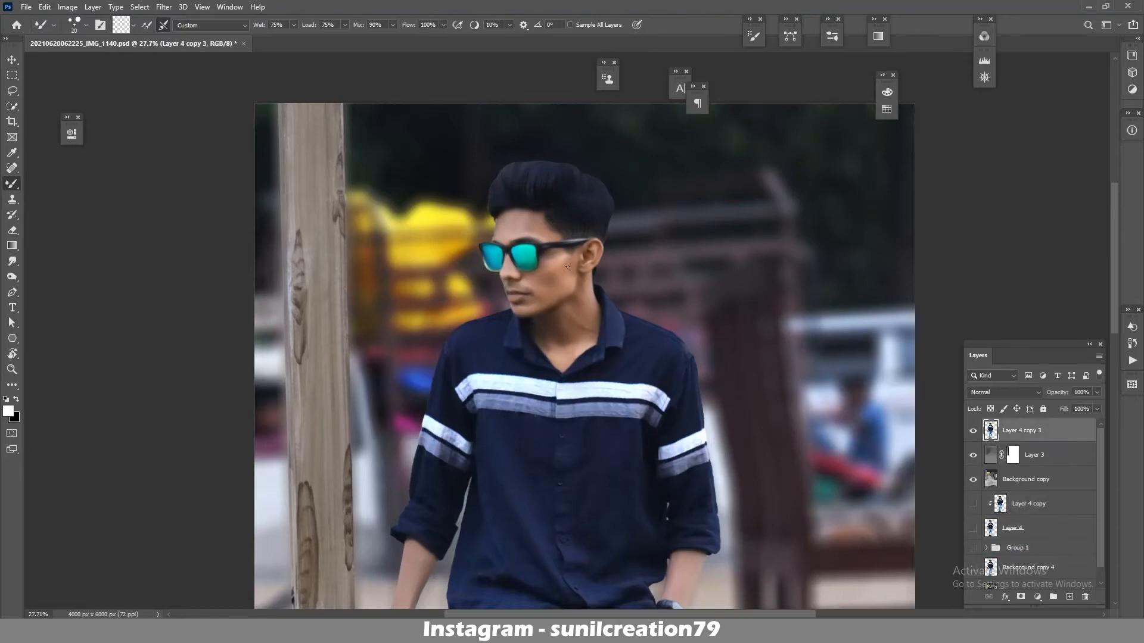
# - Reshape the outline of the man's hair with Liquify's Forward Warp at pressure 20 and density 50
pyautogui.click(164, 7)
pyautogui.click(175, 103)
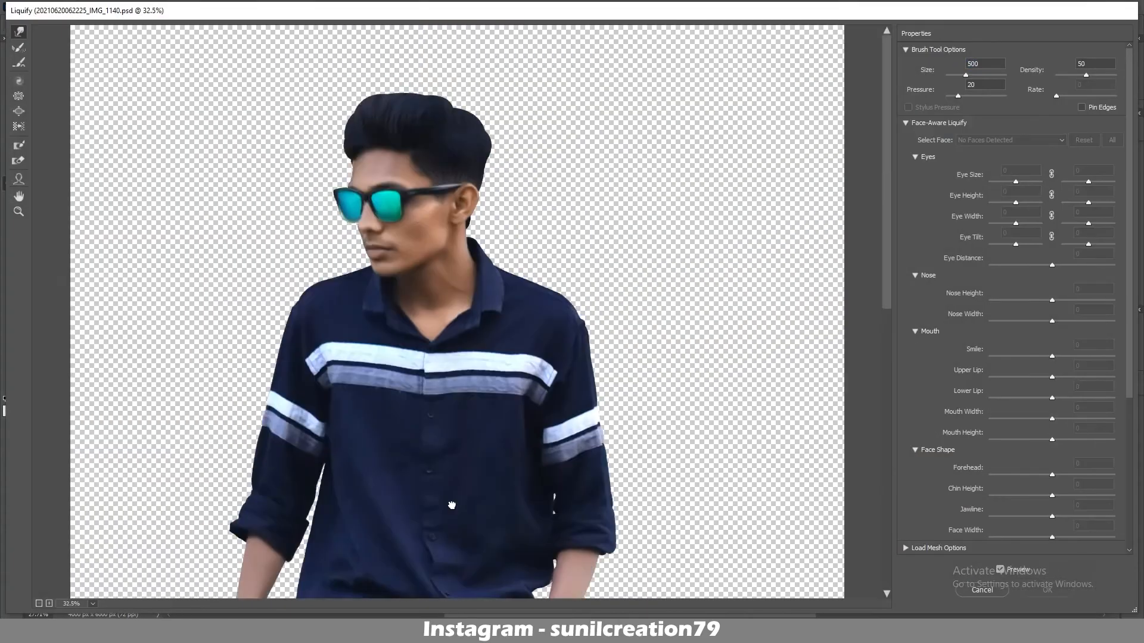
pyautogui.scroll(2, 451, 505)
pyautogui.moveTo(420, 227)
pyautogui.mouseDown()
pyautogui.moveTo(459, 432)
pyautogui.moveTo(459, 416)
pyautogui.mouseUp()
pyautogui.press('[')
pyautogui.press('[')
pyautogui.press('[')
pyautogui.press('[')
pyautogui.press(']')
pyautogui.moveTo(494, 137)
pyautogui.mouseDown()
pyautogui.moveTo(436, 120)
pyautogui.moveTo(311, 159)
pyautogui.moveTo(324, 147)
pyautogui.moveTo(439, 146)
pyautogui.moveTo(547, 187)
pyautogui.moveTo(537, 195)
pyautogui.moveTo(551, 257)
pyautogui.moveTo(535, 170)
pyautogui.moveTo(477, 137)
pyautogui.mouseUp()
pyautogui.scroll(-2, 732, 272)
pyautogui.press('Return')
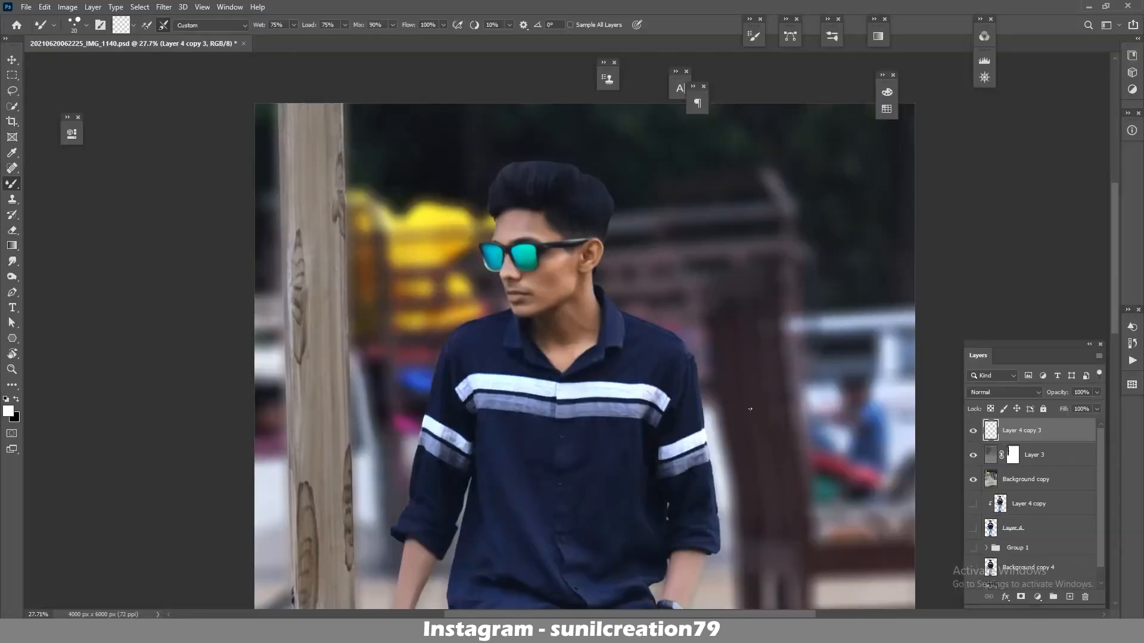
pyautogui.scroll(4, 557, 280)
pyautogui.scroll(-5, 646, 180)
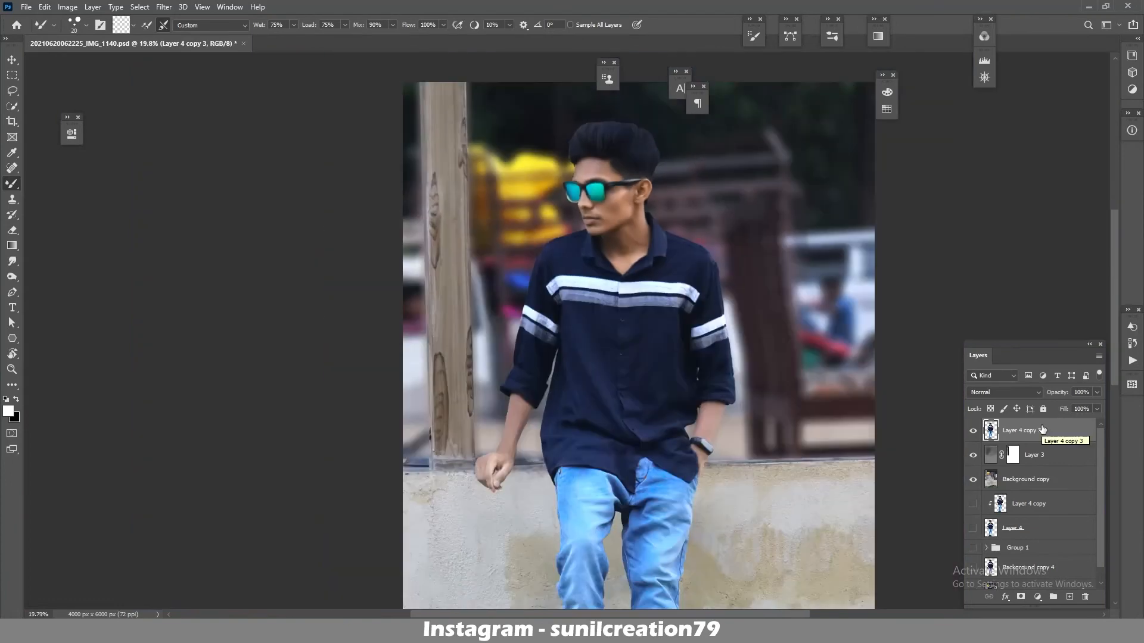
# - Duplicate the liquified cutout layer, Layer 4 copy 3, and hide the original
pyautogui.moveTo(1017, 435); pyautogui.dragTo(1069, 596)
pyautogui.click(973, 455)
pyautogui.scroll(8, 743, 202)
pyautogui.moveTo(90, 138); pyautogui.dragTo(450, 289)
pyautogui.scroll(4, 278, 143)
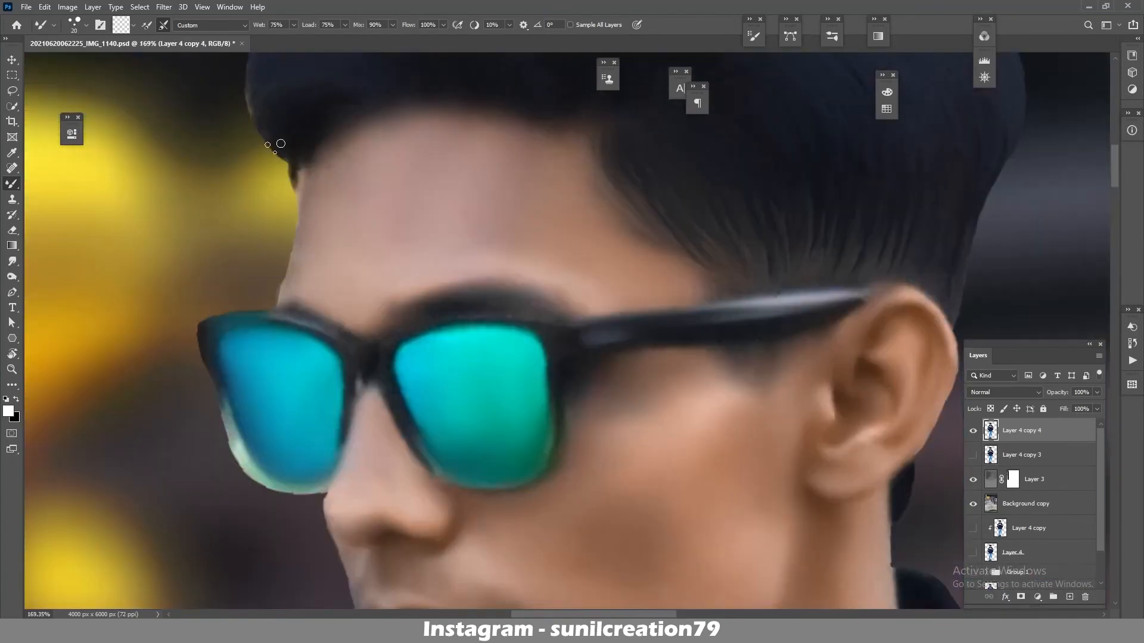
# - Try to pull hair strands out over the front hairline edge beside the forehead with the Mixer Brush
pyautogui.moveTo(291, 129); pyautogui.dragTo(437, 416)
pyautogui.press('z')
pyautogui.moveTo(477, 197); pyautogui.dragTo(441, 196)
pyautogui.click(10, 184)
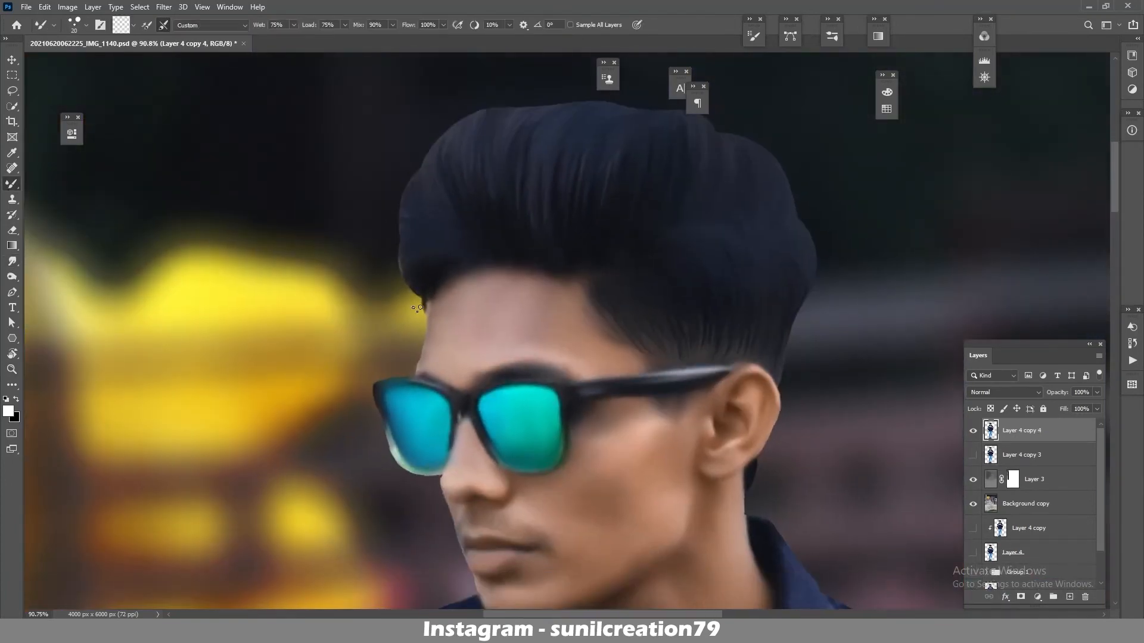
pyautogui.moveTo(415, 306); pyautogui.dragTo(398, 288)
pyautogui.press('Return')
# - Compare the smeared hairline with lower layers shown and hidden, and discard the Mixer Brush strokes
pyautogui.click(971, 503)
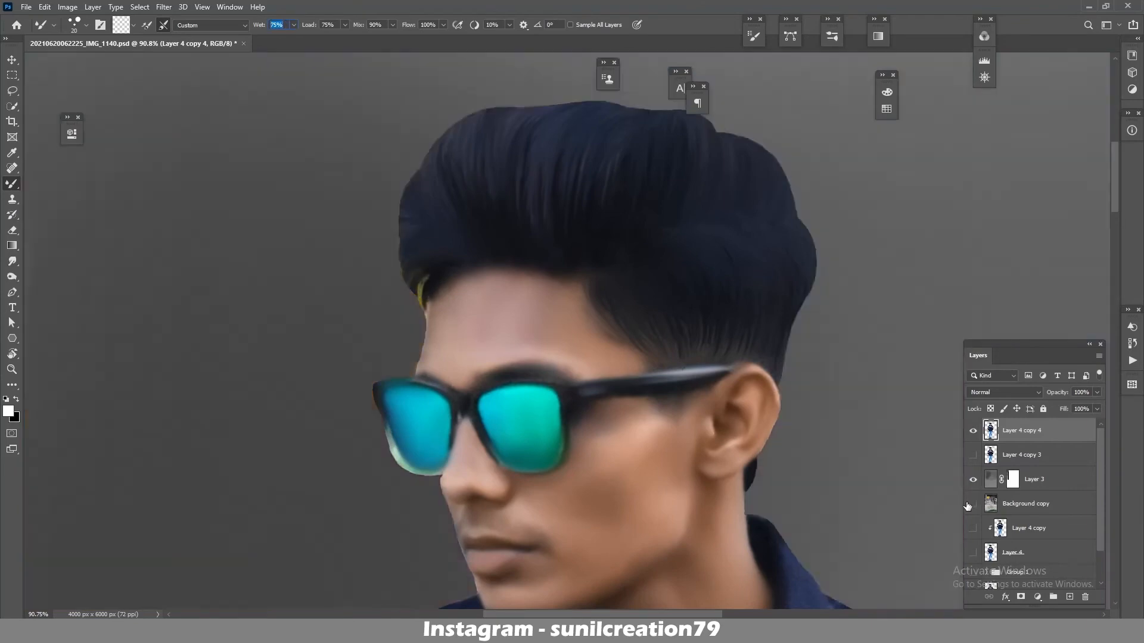
pyautogui.click(972, 504)
pyautogui.moveTo(972, 504); pyautogui.dragTo(972, 481)
pyautogui.click(971, 526)
pyautogui.click(972, 505)
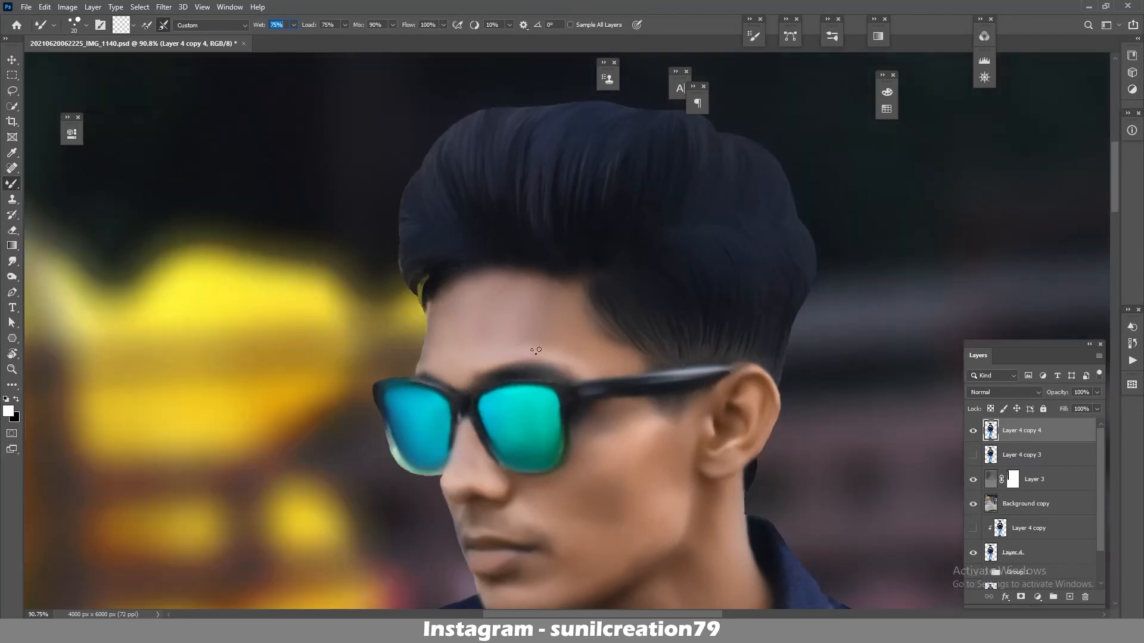
pyautogui.hotkey('ctrl', 'z')
pyautogui.hotkey('ctrl', 'shift', 'z')
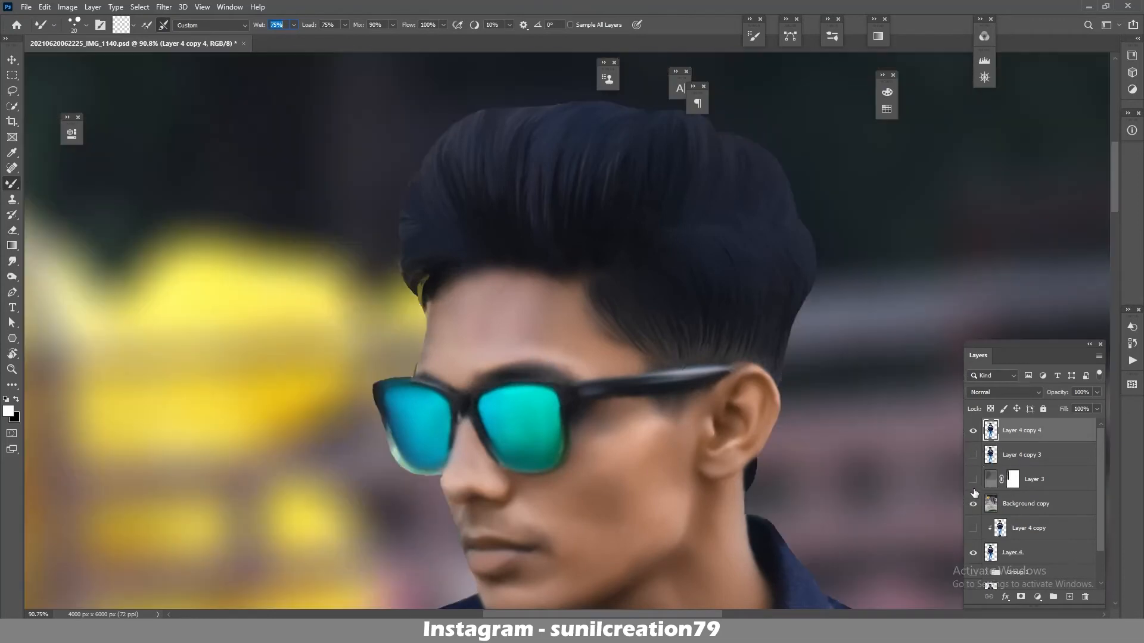
pyautogui.click(973, 479)
pyautogui.moveTo(1029, 432); pyautogui.dragTo(1070, 596)
pyautogui.click(973, 430)
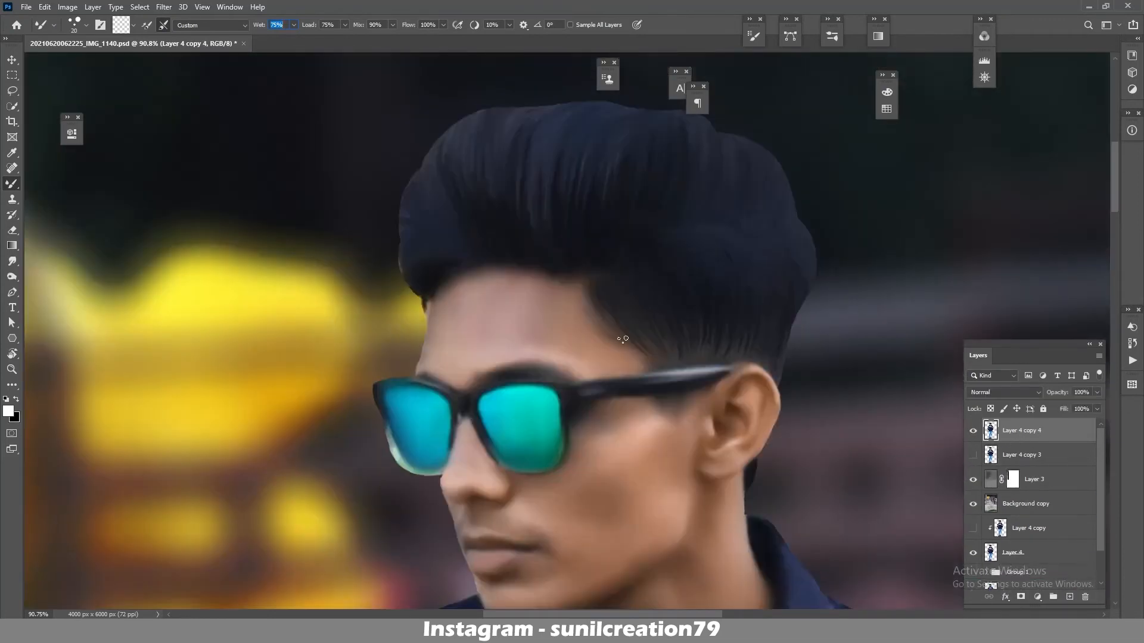
# - Hide Layer 4 and smudge hair tips outward along the front hair edge, raising the Smudge strength to 65%
pyautogui.click(11, 261)
pyautogui.click(973, 479)
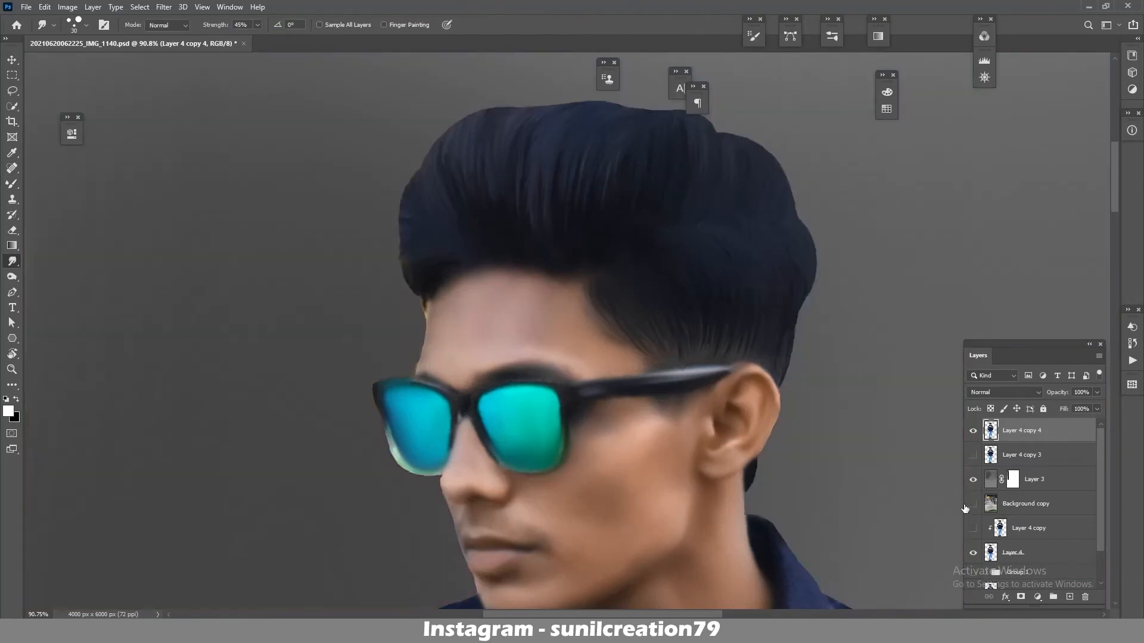
pyautogui.click(971, 504)
pyautogui.click(973, 553)
pyautogui.click(973, 504)
pyautogui.click(972, 480)
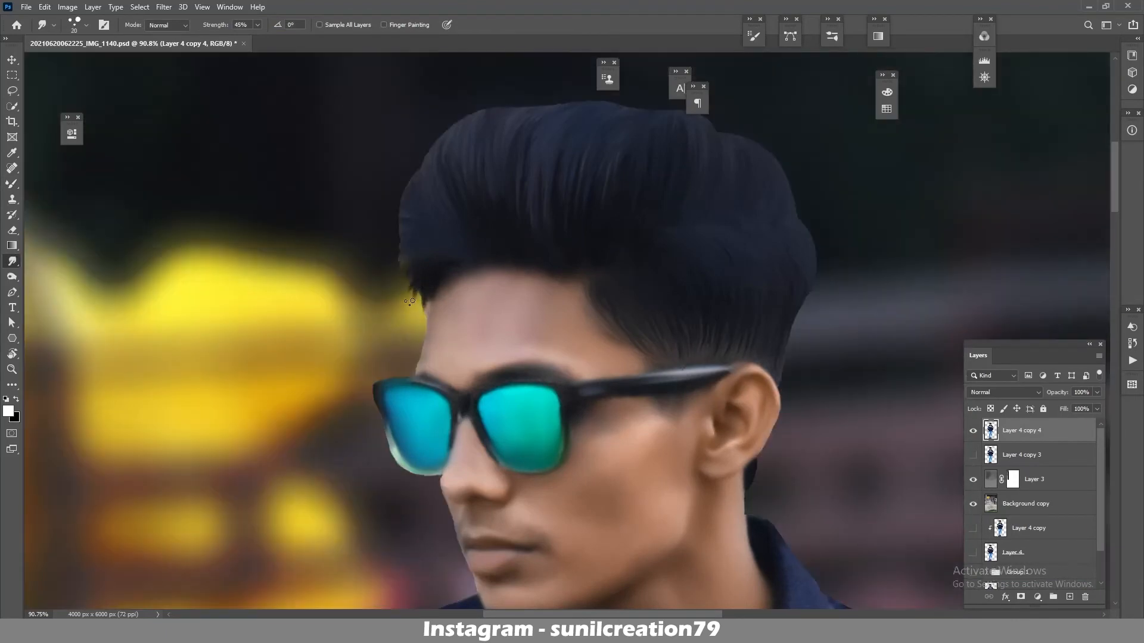
pyautogui.moveTo(496, 100); pyautogui.dragTo(456, 182)
pyautogui.press('6')
pyautogui.press('5')
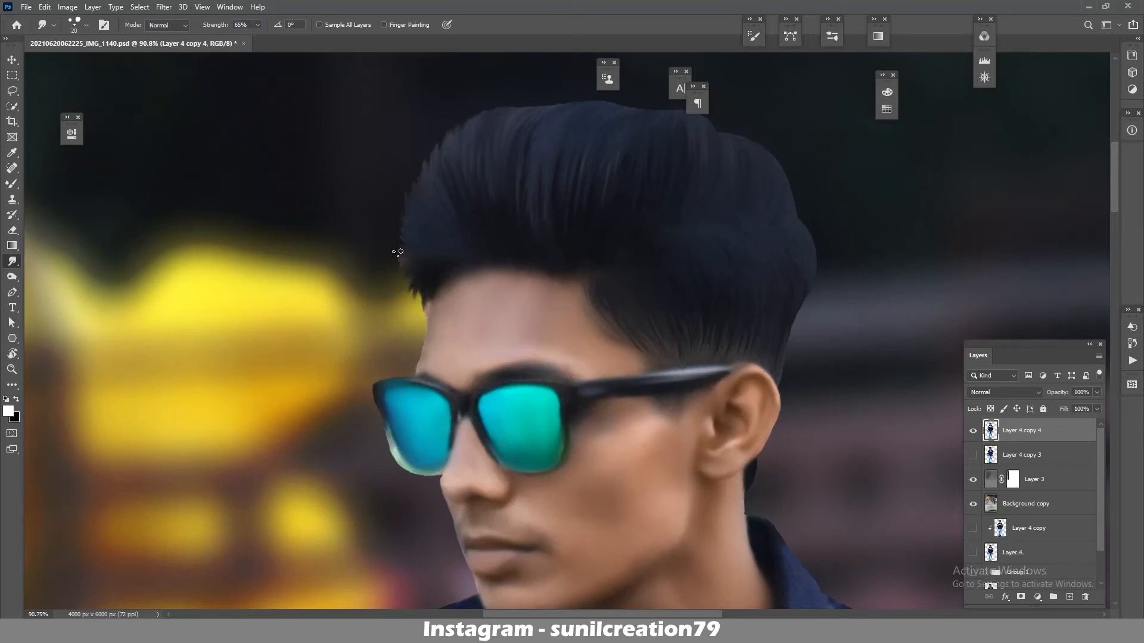
# - Smudge hair tips outward along the back and crown of the hair at 65% strength
pyautogui.moveTo(424, 293); pyautogui.dragTo(420, 325)
pyautogui.hotkey('ctrl', 'z')
pyautogui.moveTo(488, 352); pyautogui.dragTo(302, 385)
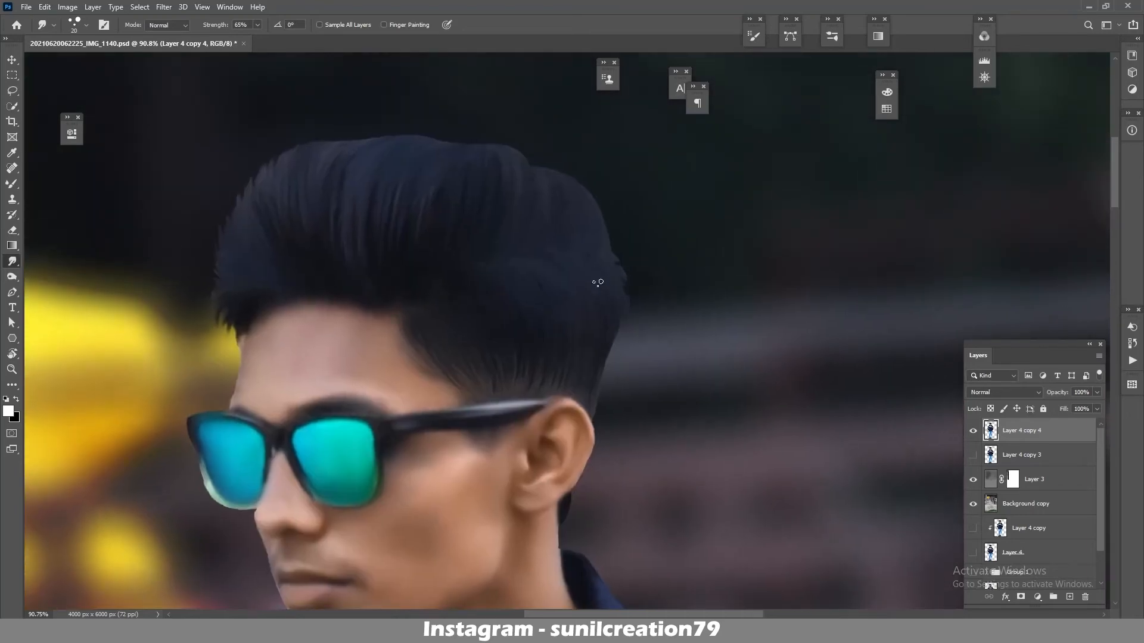
pyautogui.moveTo(580, 208); pyautogui.dragTo(611, 278)
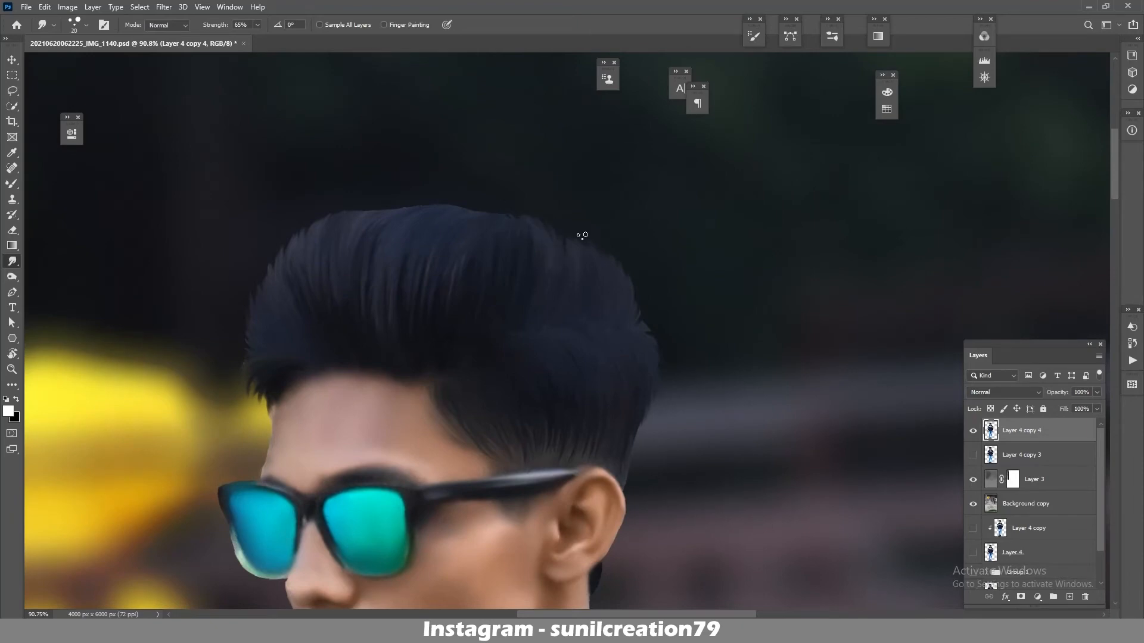
pyautogui.moveTo(430, 216); pyautogui.dragTo(356, 215)
pyautogui.moveTo(632, 327); pyautogui.dragTo(539, 306)
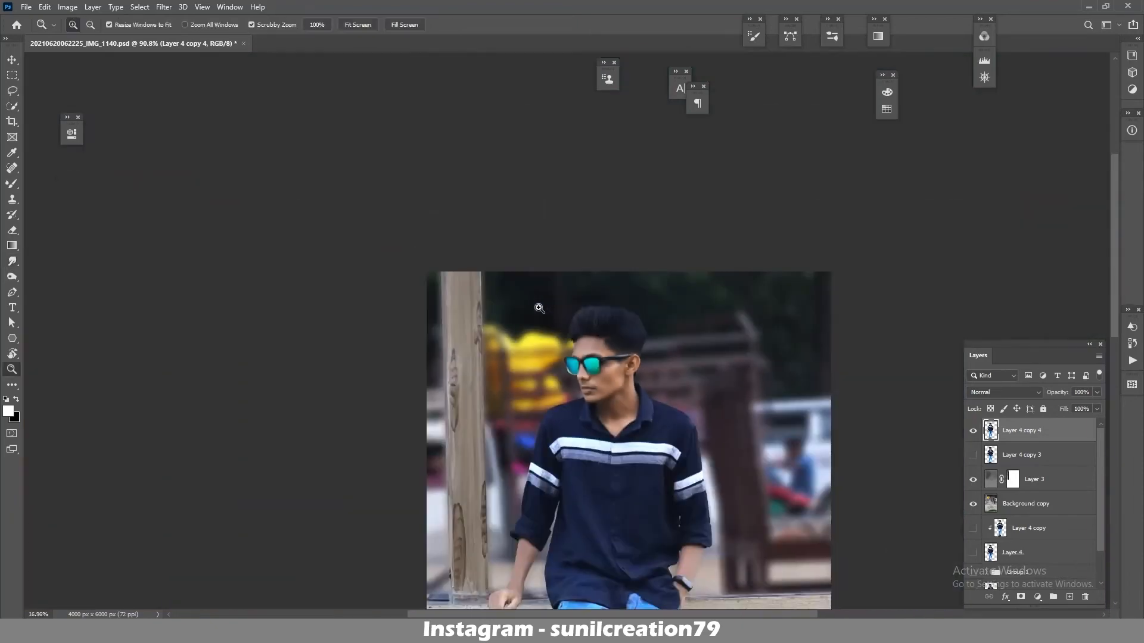
pyautogui.moveTo(746, 572); pyautogui.dragTo(743, 394)
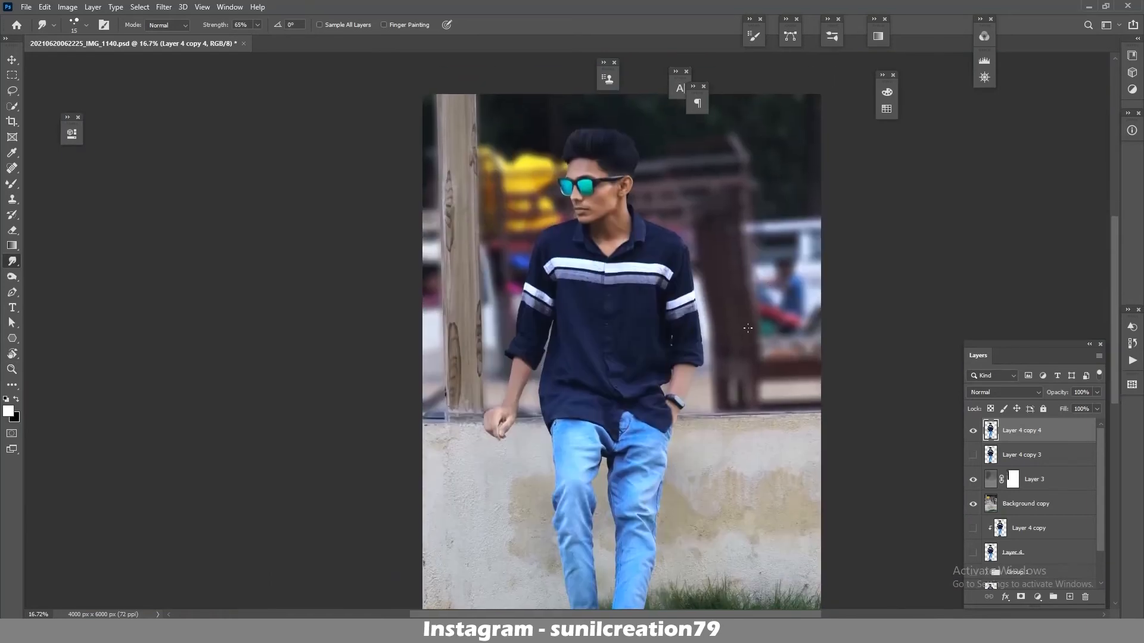
# - Duplicate the Layer 3 overlay above the background to strengthen its darkening effect
pyautogui.click(1035, 475)
pyautogui.hotkey('ctrl', 'j')
pyautogui.moveTo(743, 474); pyautogui.dragTo(739, 421)
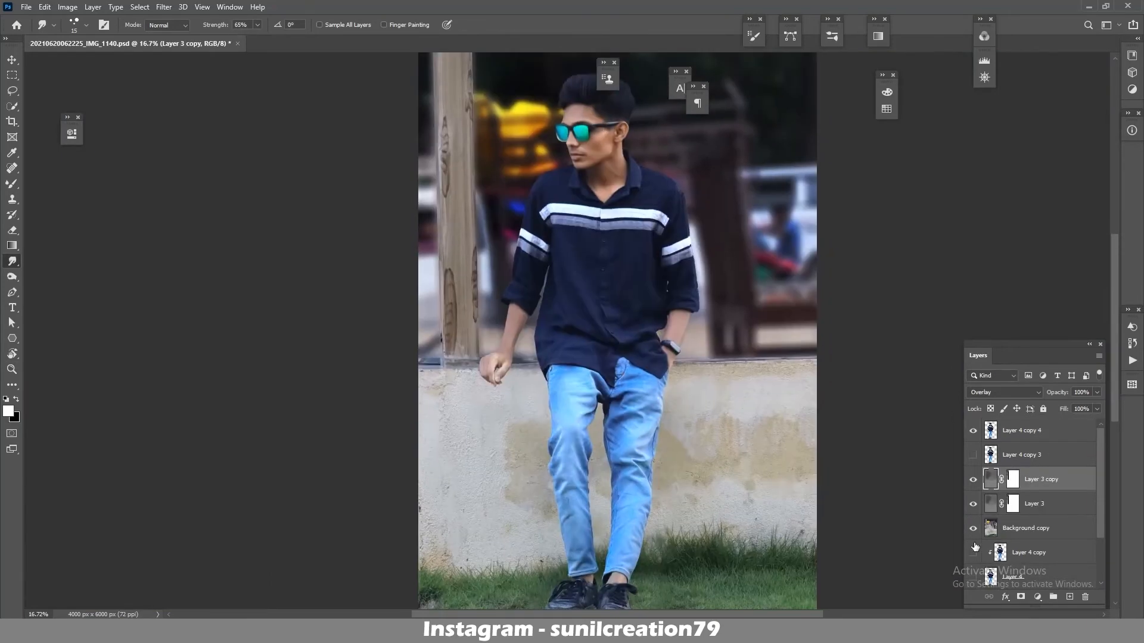
pyautogui.click(1015, 530)
pyautogui.moveTo(752, 463); pyautogui.dragTo(740, 462)
pyautogui.keyDown('alt'); pyautogui.click(1026, 493); pyautogui.keyUp('alt')
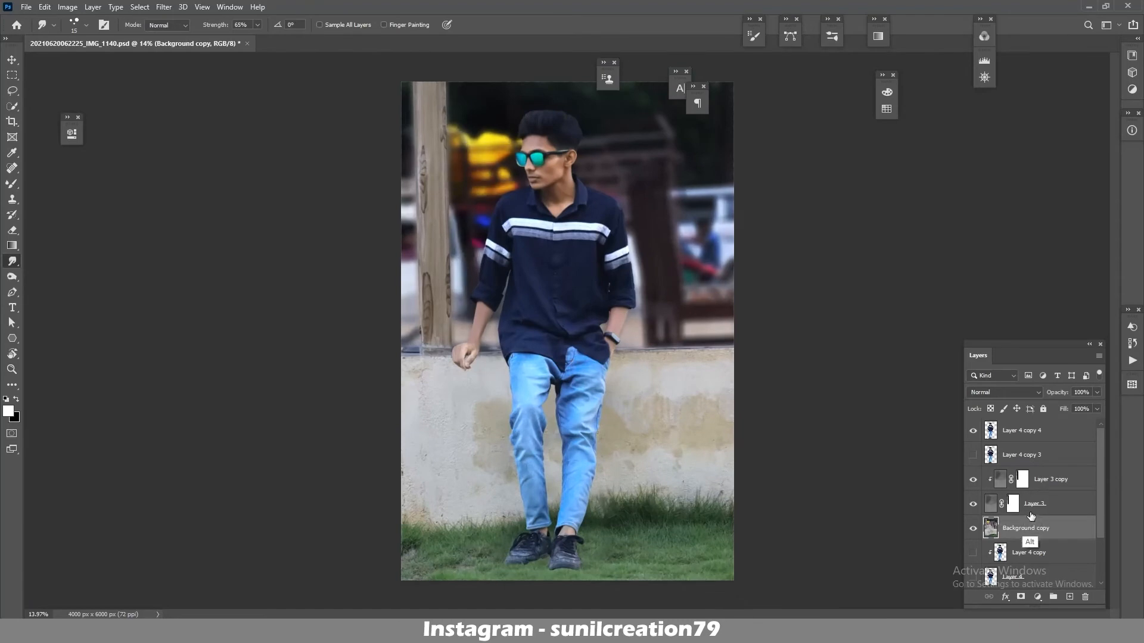
pyautogui.keyDown('alt'); pyautogui.click(1032, 516); pyautogui.keyUp('alt')
pyautogui.click(973, 528)
pyautogui.click(973, 528)
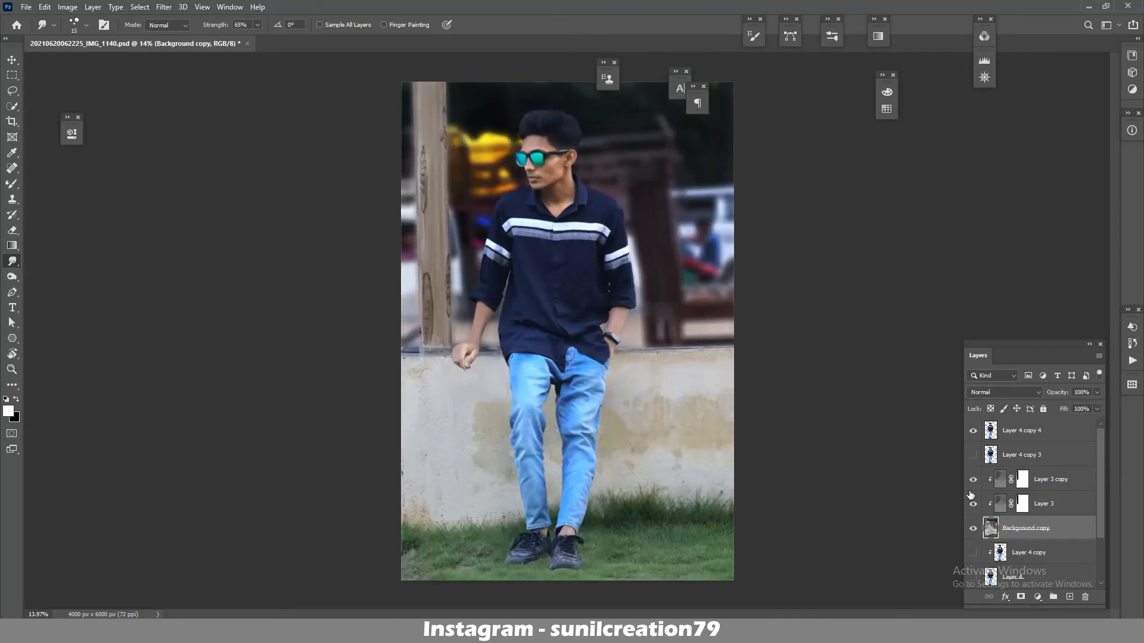
pyautogui.keyDown('alt'); pyautogui.click(1048, 491); pyautogui.keyUp('alt')
pyautogui.keyDown('alt'); pyautogui.click(1041, 516); pyautogui.keyUp('alt')
# - Merge both overlay layers with the Background copy layer and duplicate the merged background
pyautogui.keyDown('shift'); pyautogui.click(1062, 526); pyautogui.keyUp('shift')
pyautogui.keyDown('shift'); pyautogui.click(1040, 479); pyautogui.keyUp('shift')
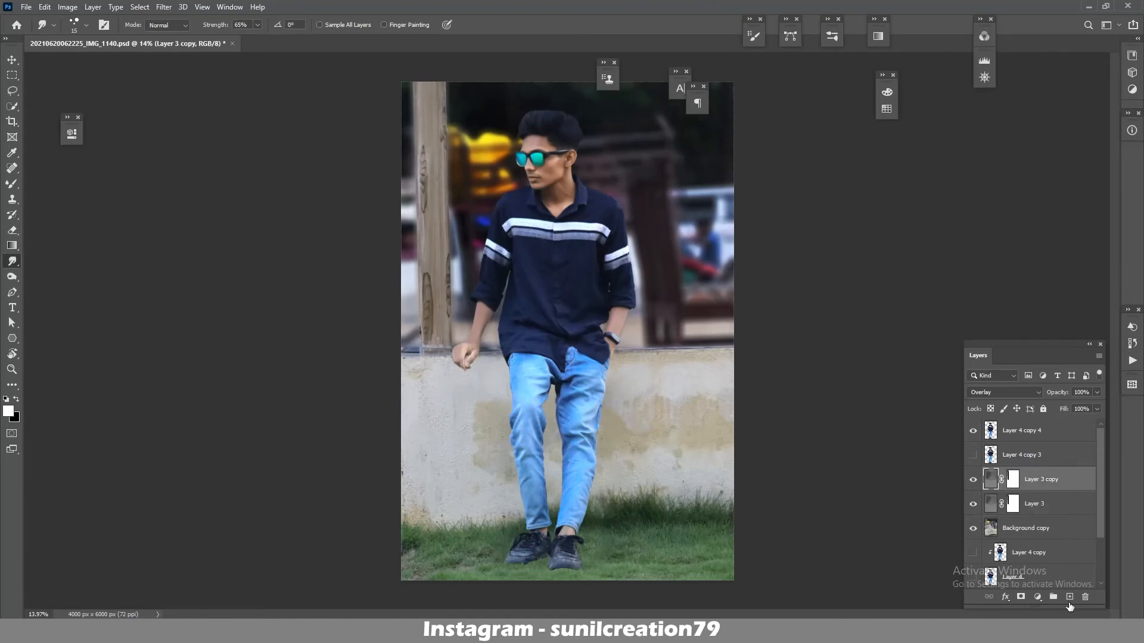
pyautogui.hotkey('ctrl', 'e')
pyautogui.hotkey('ctrl', 'j')
# - Add a darkening Curves adjustment above the merged background copy and invert its mask to black
pyautogui.click(1037, 597)
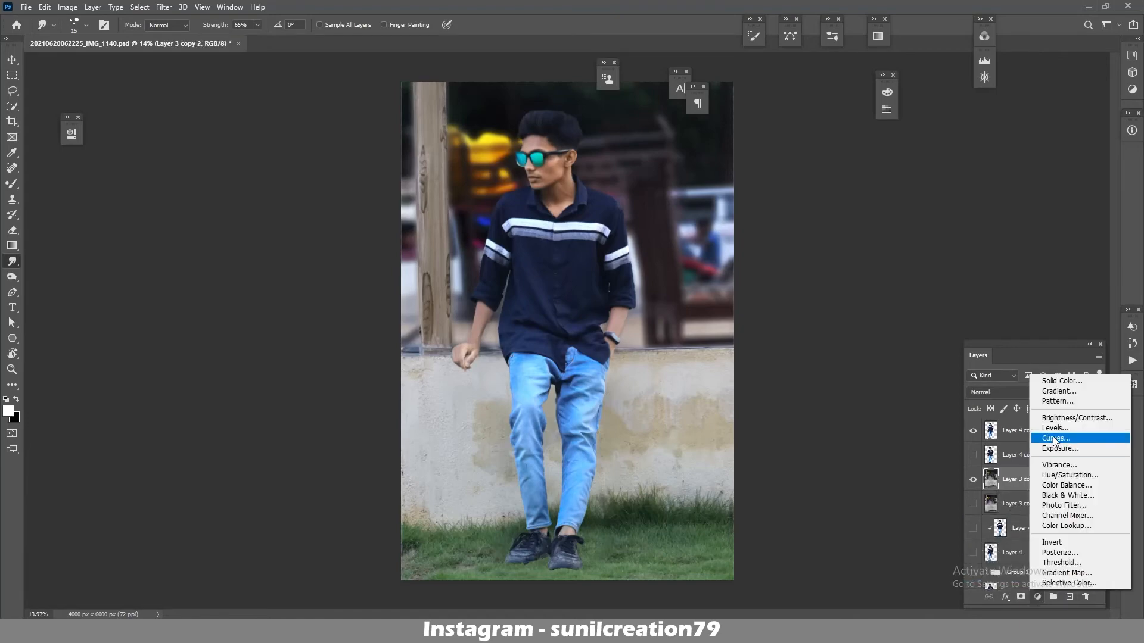
pyautogui.click(1008, 441)
pyautogui.moveTo(213, 263); pyautogui.dragTo(213, 284)
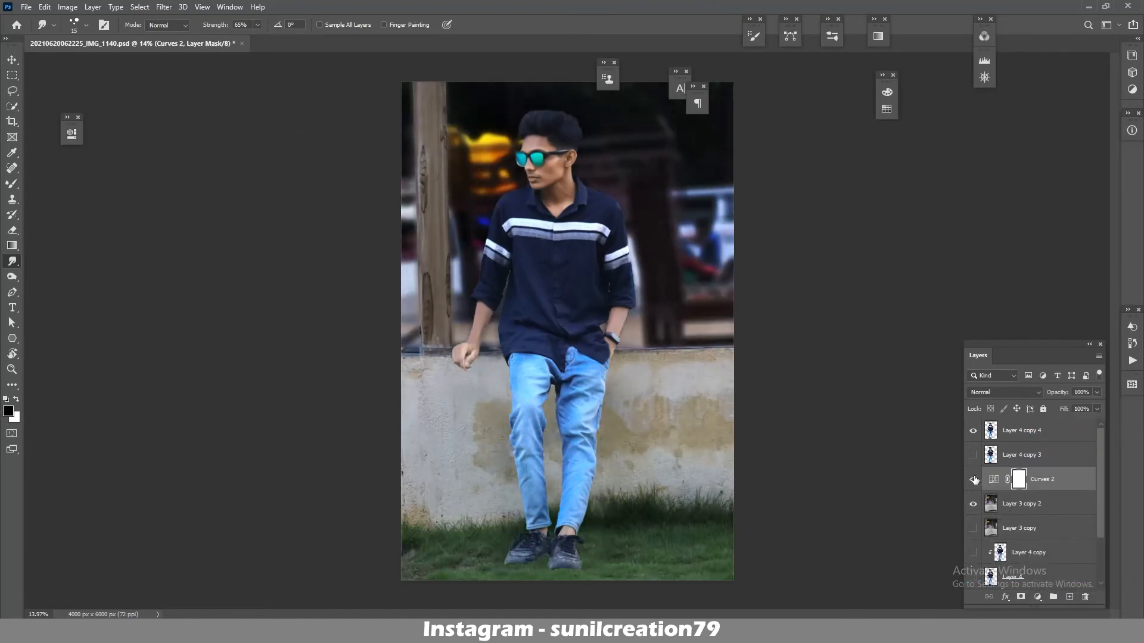
pyautogui.moveTo(1063, 392); pyautogui.dragTo(1102, 392)
pyautogui.hotkey('ctrl', 'i')
# - Paint white on the Curves mask over the wall, grass and wooden post to darken them, reducing the brush size for the post
pyautogui.press('b')
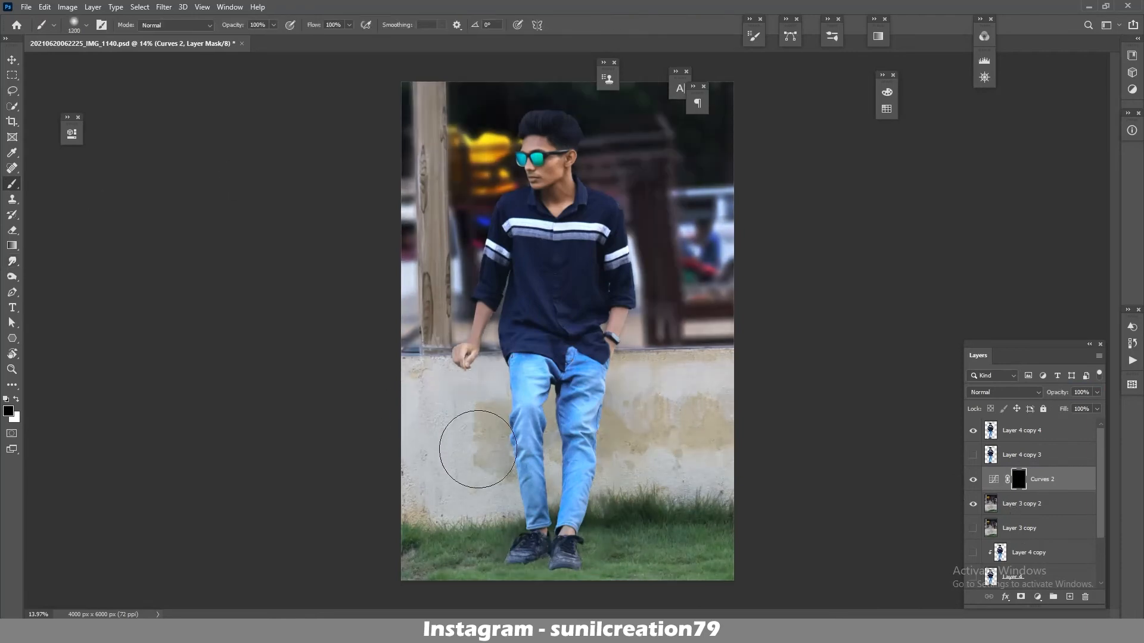
pyautogui.press('x')
pyautogui.moveTo(478, 450); pyautogui.dragTo(421, 435)
pyautogui.press('[')
pyautogui.press('[')
pyautogui.press('[')
pyautogui.press('[')
pyautogui.press('[')
pyautogui.press('[')
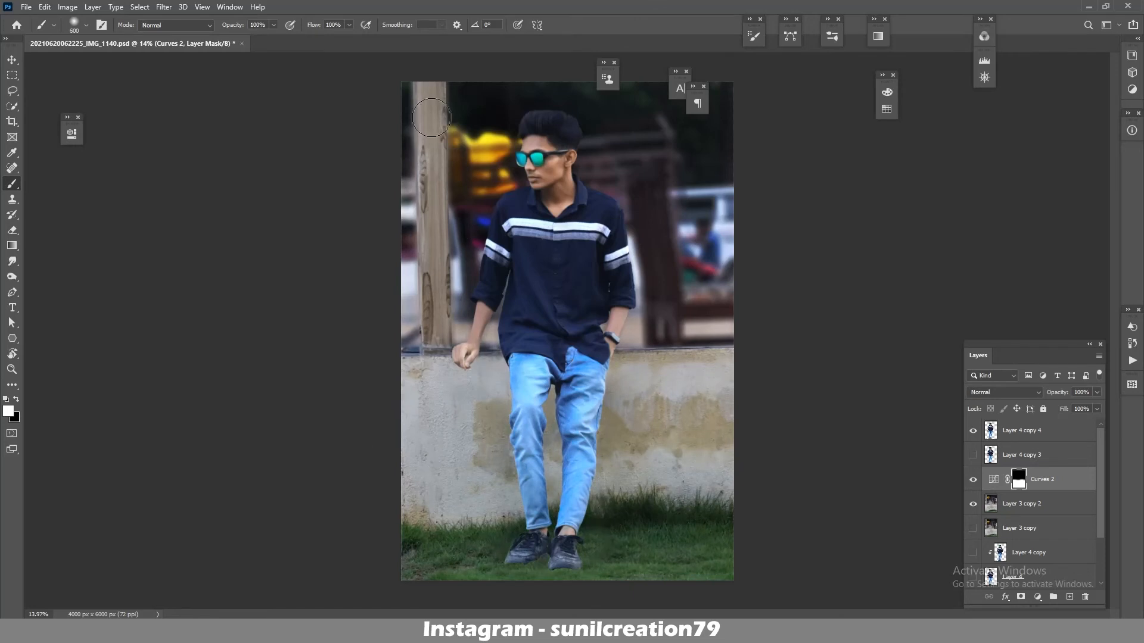
pyautogui.press('[')
pyautogui.moveTo(431, 117); pyautogui.dragTo(429, 331)
# - Duplicate Layer 4 copy 4, hide the original, and adjust the copy with a clipped Levels adjustment that lowers the white input level
pyautogui.moveTo(1025, 436); pyautogui.dragTo(1070, 596)
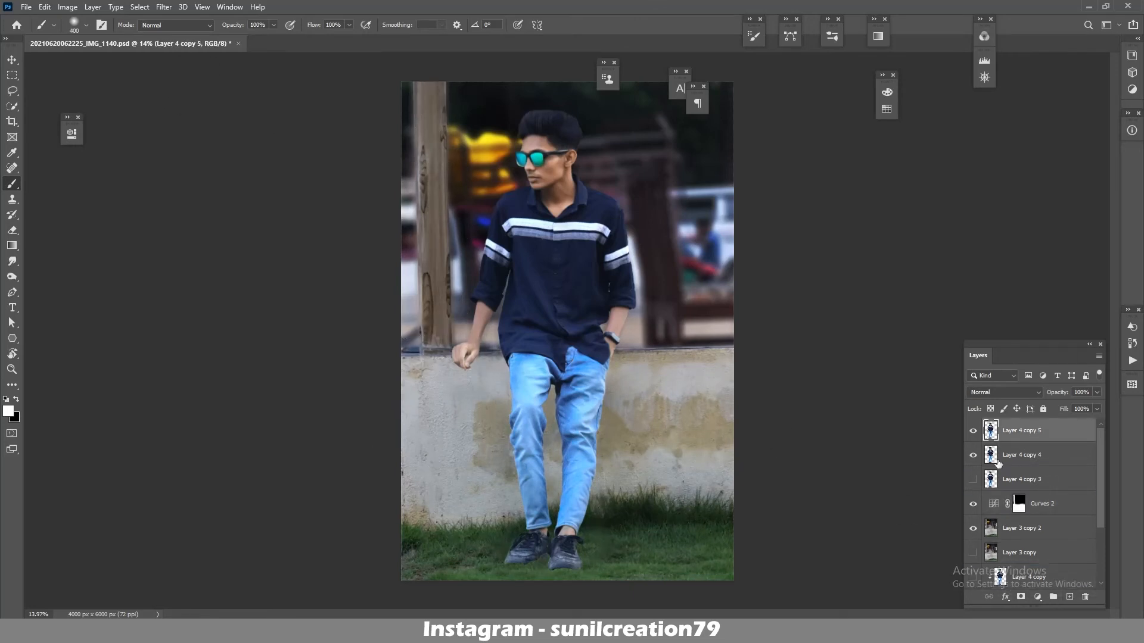
pyautogui.click(973, 458)
pyautogui.click(1037, 597)
pyautogui.click(1001, 434)
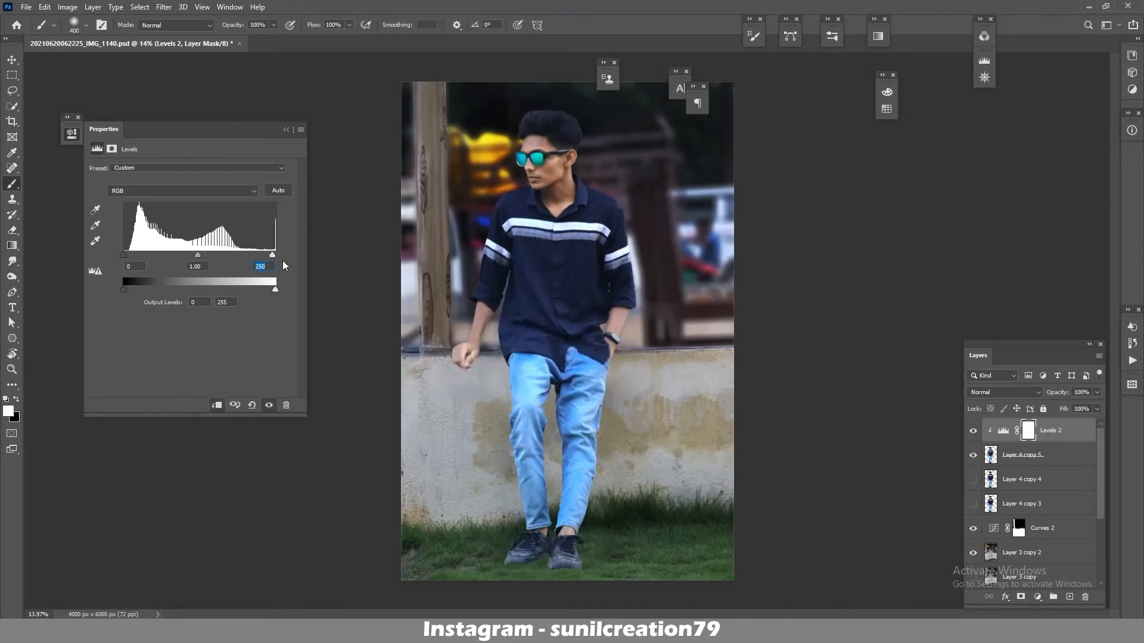
pyautogui.write('8')
pyautogui.click(286, 129)
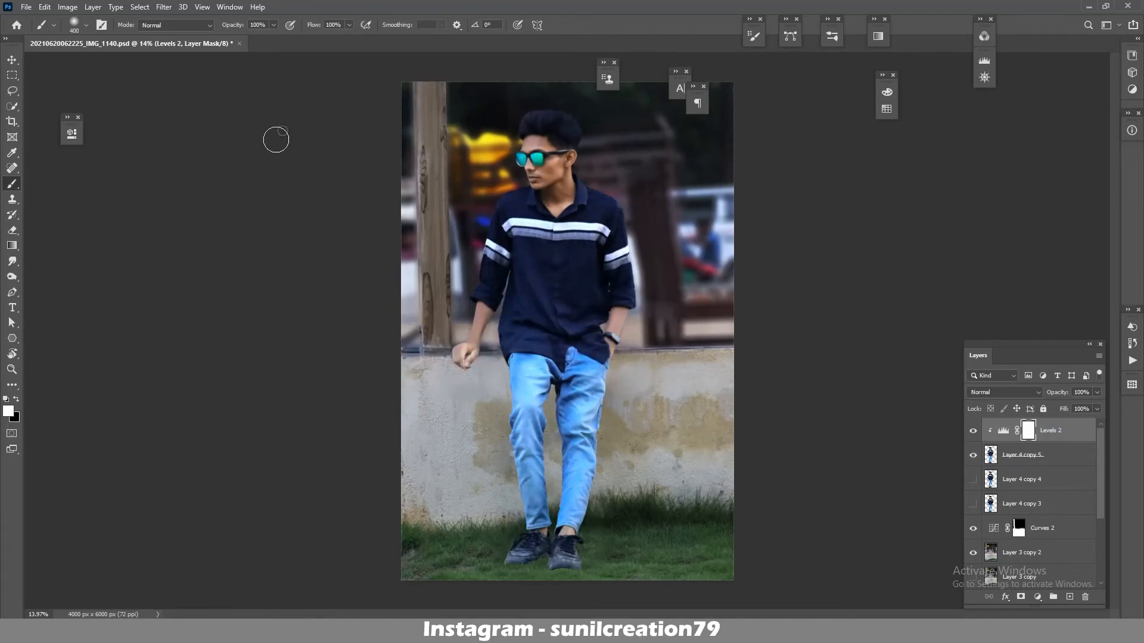
# - Add a Black & White adjustment above the Curves 2 layer and reduce its opacity to about 36%
pyautogui.click(1040, 529)
pyautogui.click(1037, 597)
pyautogui.click(1048, 520)
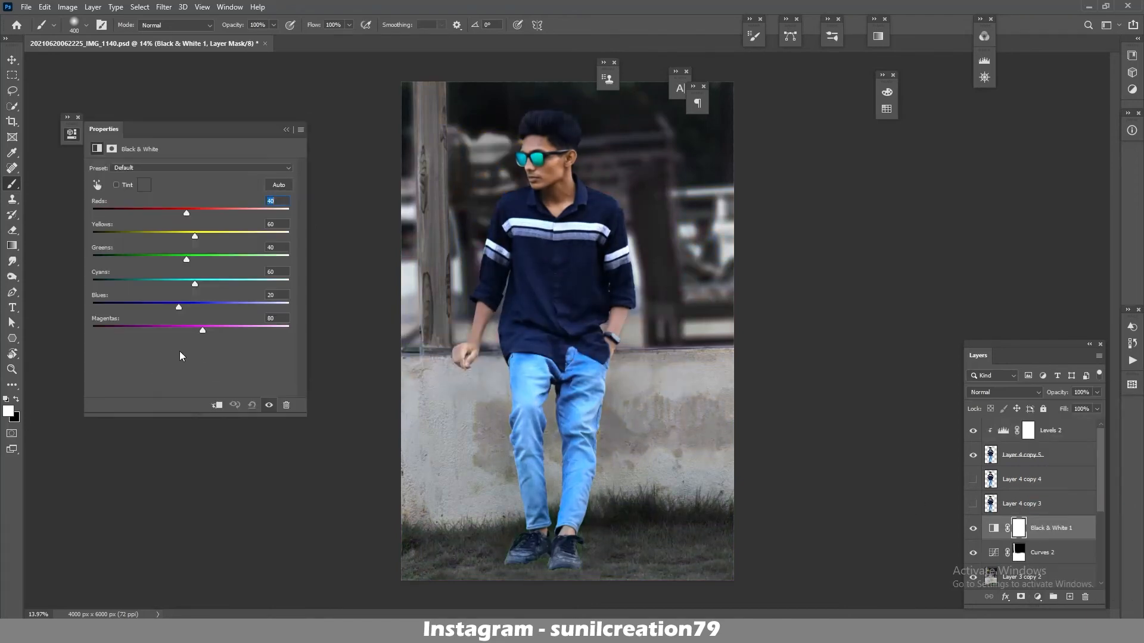
pyautogui.click(286, 130)
pyautogui.moveTo(1064, 393); pyautogui.dragTo(1058, 394)
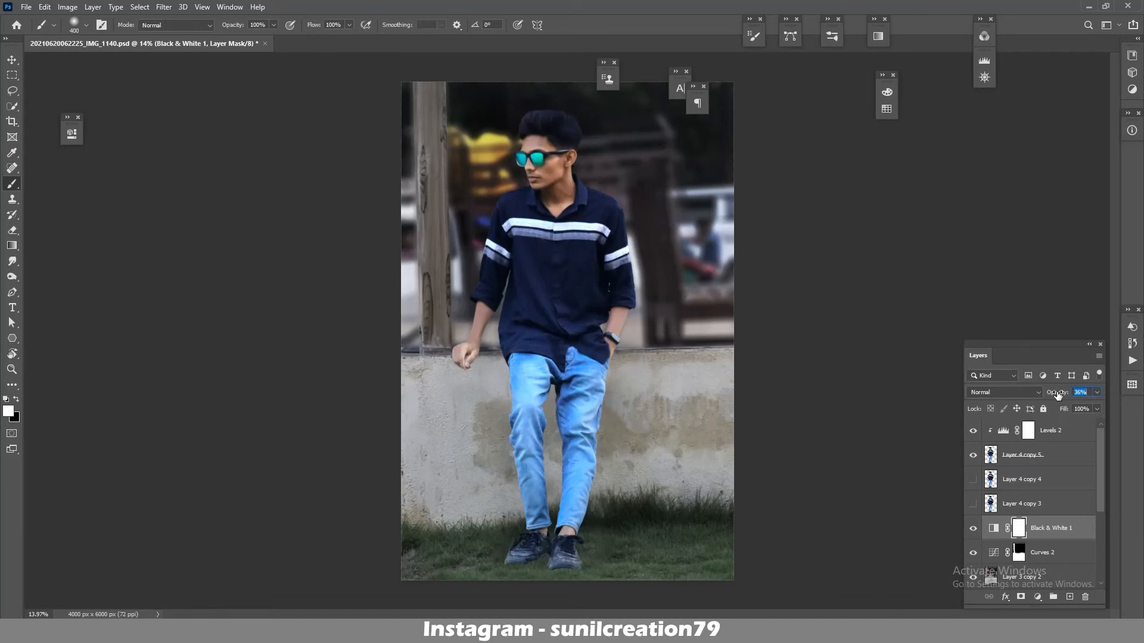
# - Add a second Black & White adjustment with an inverted mask and paint white over the colourful blurred areas behind the man
pyautogui.click(1037, 597)
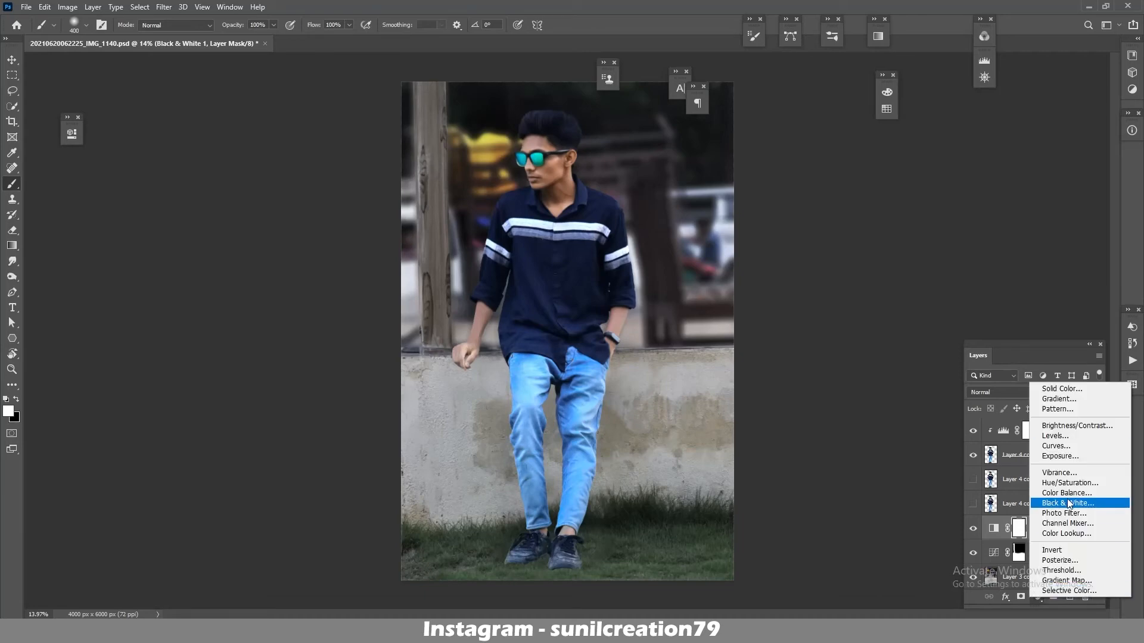
pyautogui.click(1067, 504)
pyautogui.click(292, 129)
pyautogui.hotkey('ctrl', 'i')
pyautogui.click(972, 503)
pyautogui.press(']')
pyautogui.press(']')
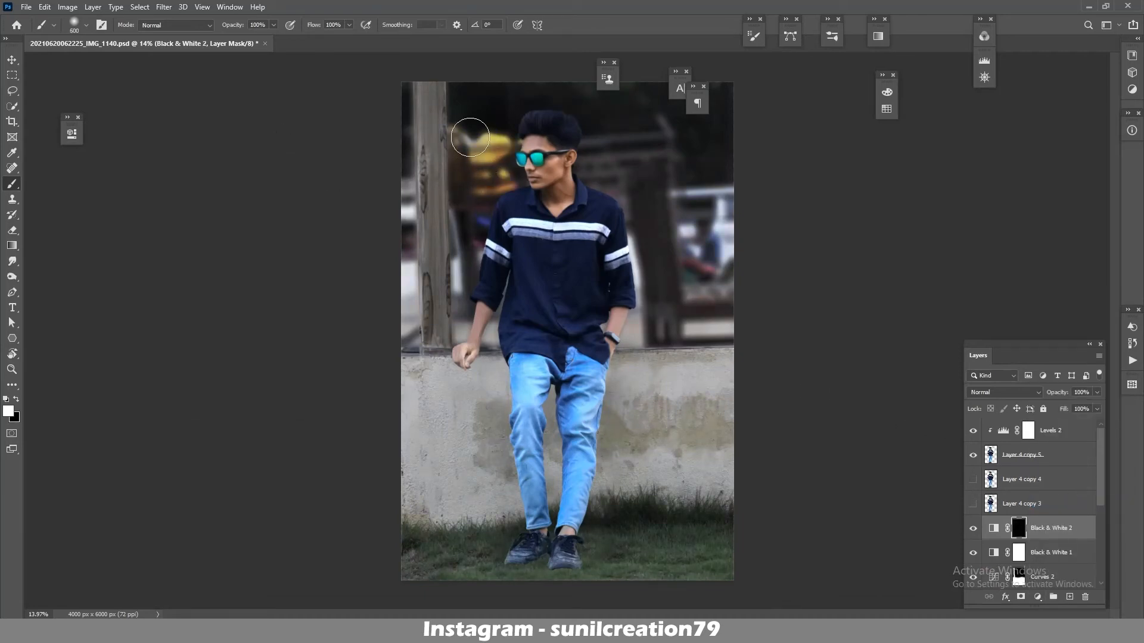
pyautogui.moveTo(687, 271)
pyautogui.mouseDown()
pyautogui.moveTo(630, 286)
pyautogui.moveTo(605, 320)
pyautogui.moveTo(424, 188)
pyautogui.mouseUp()
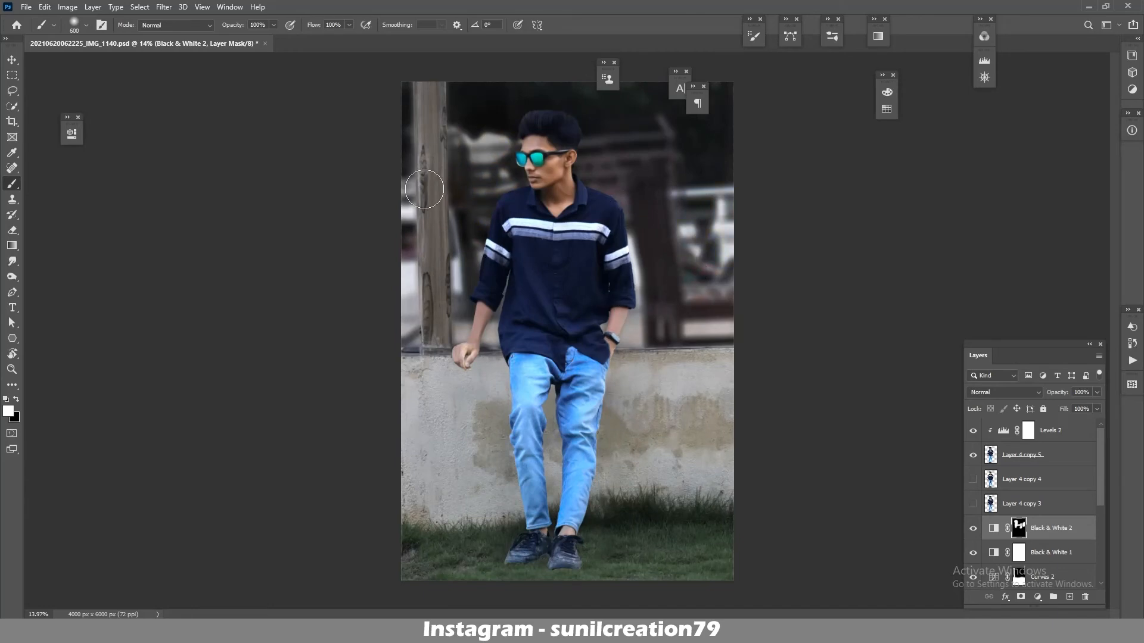
pyautogui.press('x')
pyautogui.press('[')
pyautogui.press('[')
pyautogui.press('[')
pyautogui.press('[')
# - Stamp all visible layers into a new layer above the Levels 2 adjustment
pyautogui.click(1039, 440)
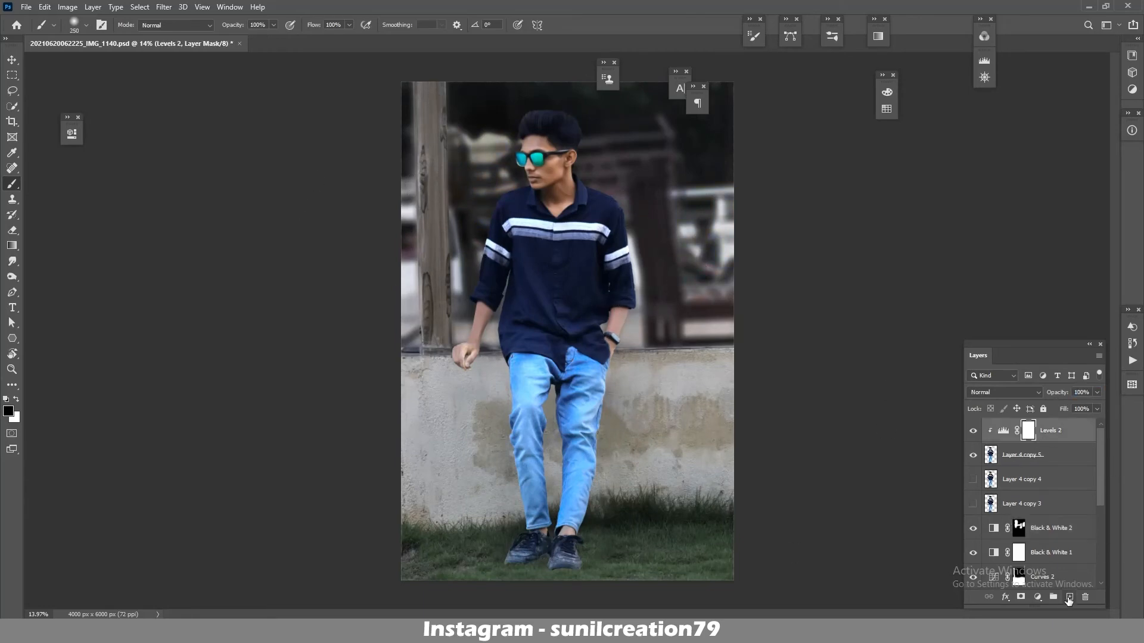
pyautogui.hotkey('ctrl', 'shift', 'alt', 'e')
pyautogui.press('x')
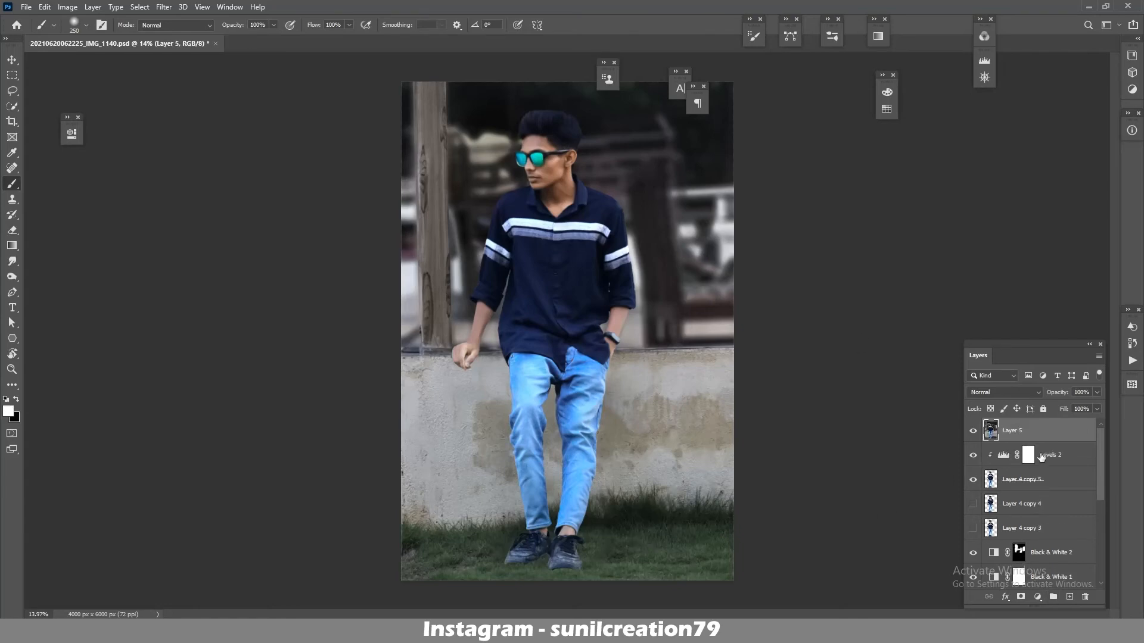
# - Clone grass along the lower edges of the shoes on a new layer, and merge it into Layer 5
pyautogui.click(1069, 597)
pyautogui.scroll(5, 455, 472)
pyautogui.press('s')
pyautogui.press(']')
pyautogui.press(']')
pyautogui.press(']')
pyautogui.press(']')
pyautogui.press(']')
pyautogui.press(']')
pyautogui.press(']')
pyautogui.press(']')
pyautogui.press(']')
pyautogui.press(']')
pyautogui.press(']')
pyautogui.press(']')
pyautogui.press(']')
pyautogui.press(']')
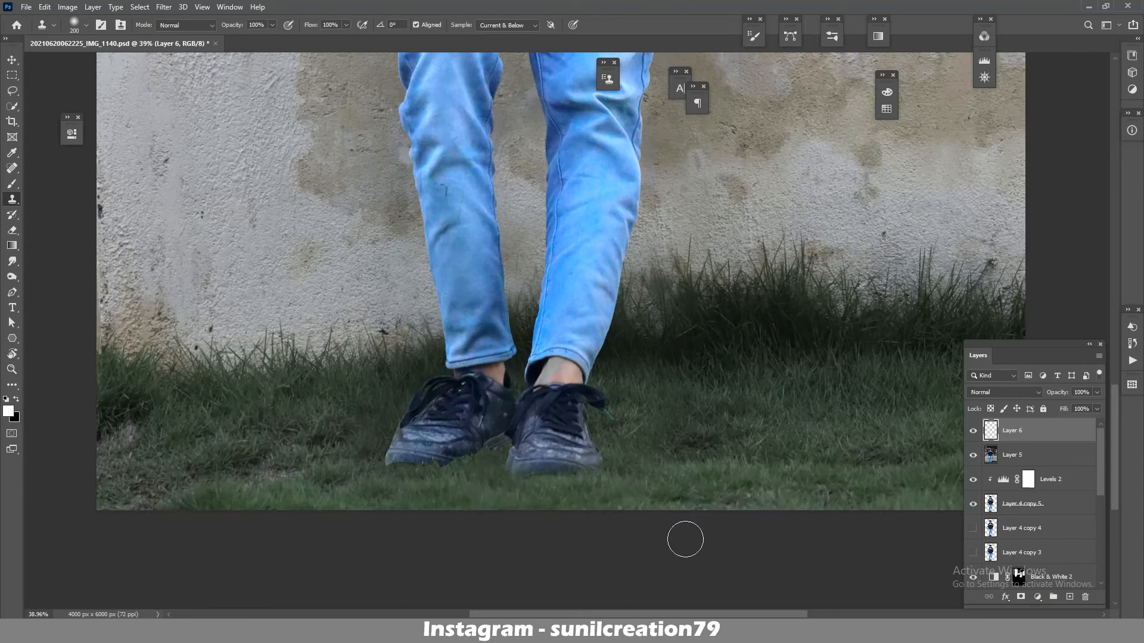
pyautogui.moveTo(465, 455); pyautogui.dragTo(493, 469)
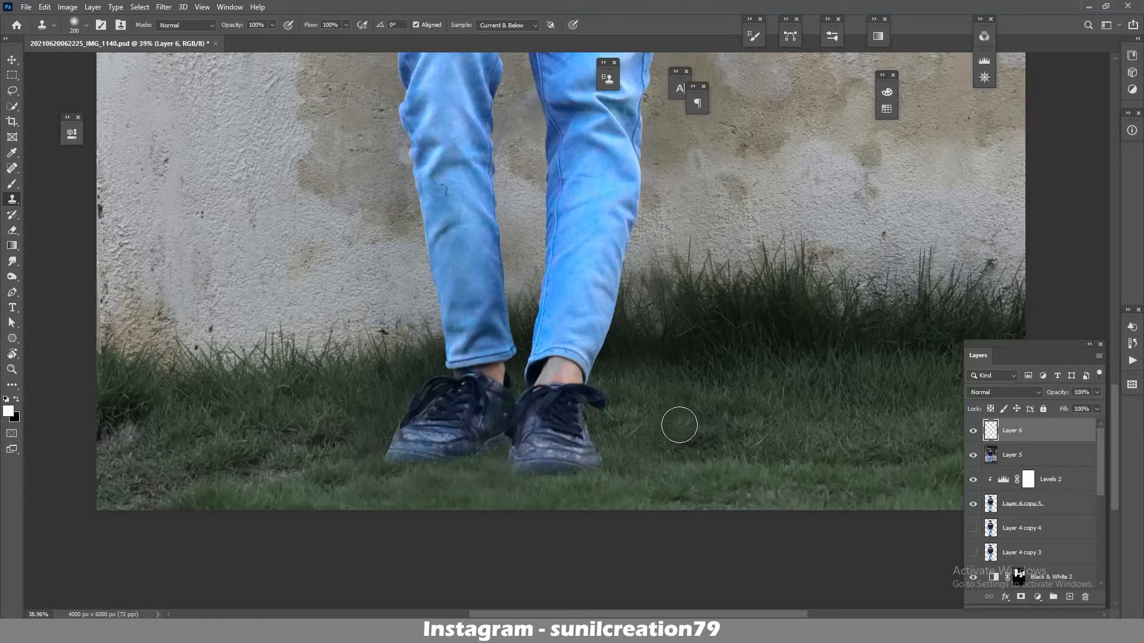
pyautogui.scroll(-5, 679, 421)
pyautogui.hotkey('ctrl', 'e')
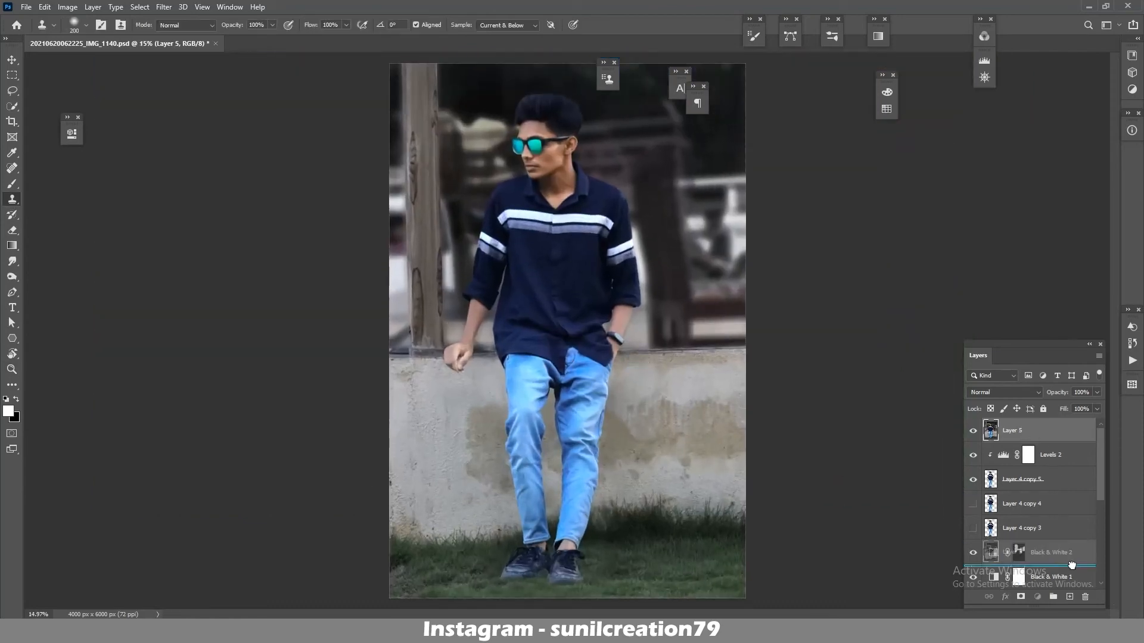
# - Duplicate Layer 5 and open the copy in the Camera Raw Filter
pyautogui.hotkey('ctrl', 'j')
pyautogui.click(163, 7)
pyautogui.click(194, 80)
pyautogui.scroll(-2, 684, 397)
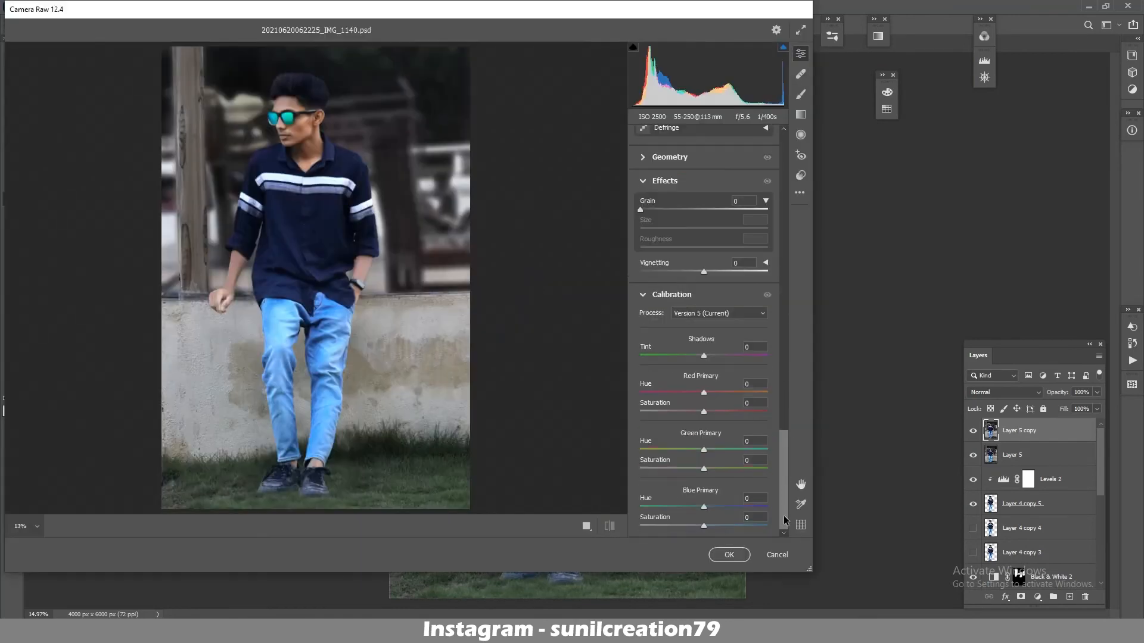
# - Set Exposure to +0.10, Contrast +11, Shadows +19, Blacks -3, Clarity +5 and Vibrance +34, and lower the Highlights
pyautogui.scroll(15, 685, 357)
pyautogui.moveTo(703, 296); pyautogui.dragTo(701, 368)
pyautogui.moveTo(704, 467); pyautogui.dragTo(725, 468)
pyautogui.moveTo(704, 418); pyautogui.dragTo(711, 420)
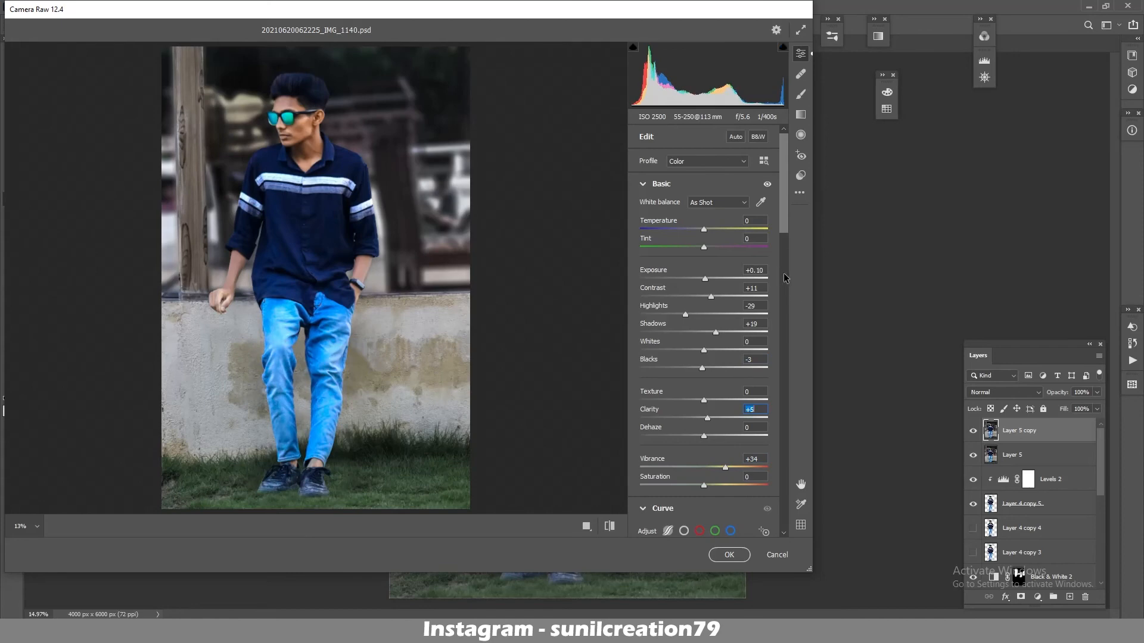
pyautogui.moveTo(685, 314); pyautogui.dragTo(652, 305)
# - Raise the Oranges luminance slightly in the Color Mixer to brighten the skin
pyautogui.scroll(-6, 776, 334)
pyautogui.scroll(-4, 685, 286)
pyautogui.click(720, 214)
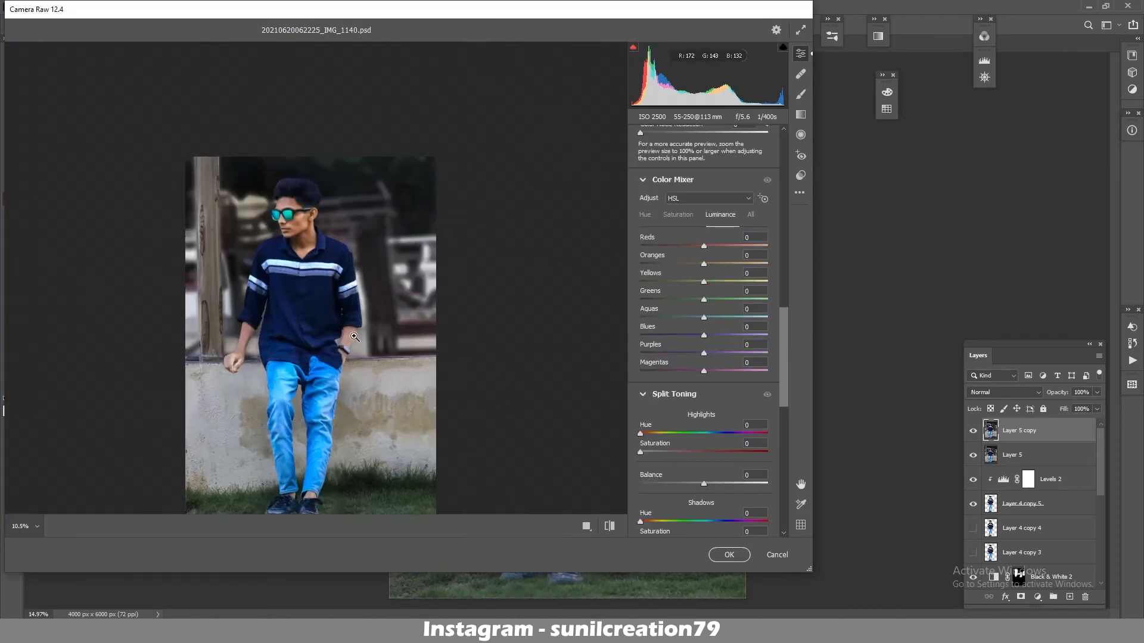
pyautogui.moveTo(704, 264); pyautogui.dragTo(710, 264)
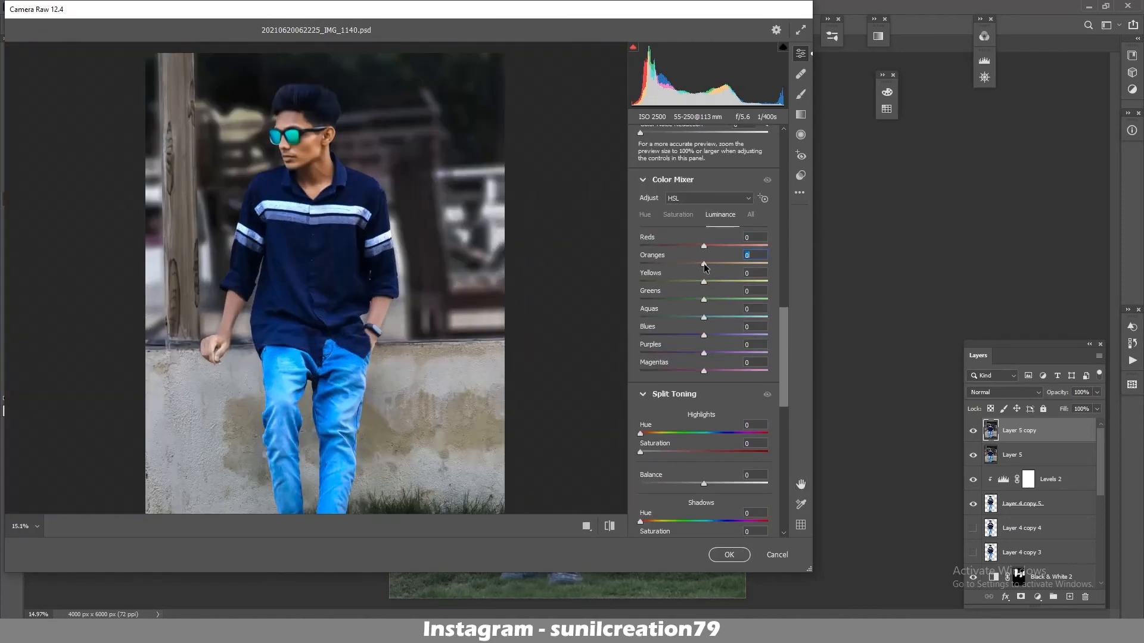
# - Set the Blue Primary saturation to +23 in the Calibration settings
pyautogui.scroll(-10, 690, 342)
pyautogui.moveTo(704, 526)
pyautogui.mouseDown()
pyautogui.moveTo(691, 525)
pyautogui.moveTo(717, 525)
pyautogui.mouseUp()
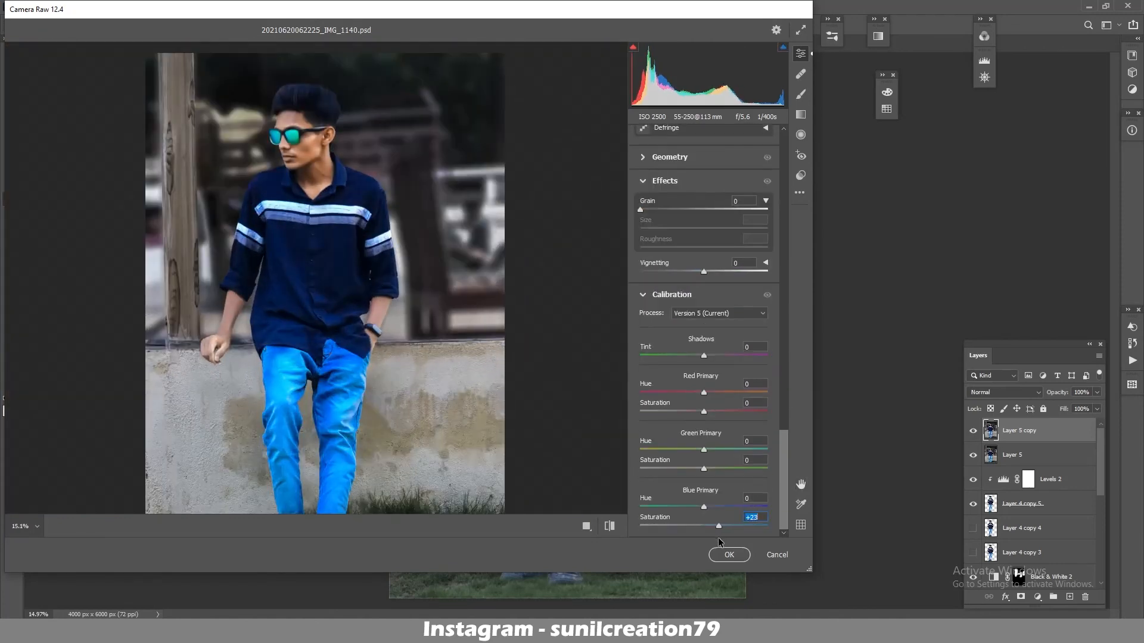
pyautogui.moveTo(477, 292); pyautogui.dragTo(556, 280)
# - Add film grain with an amount of 5, checking it close up on the man's face
pyautogui.moveTo(784, 444); pyautogui.dragTo(791, 398)
pyautogui.moveTo(294, 178); pyautogui.dragTo(381, 197)
pyautogui.scroll(-1, 659, 327)
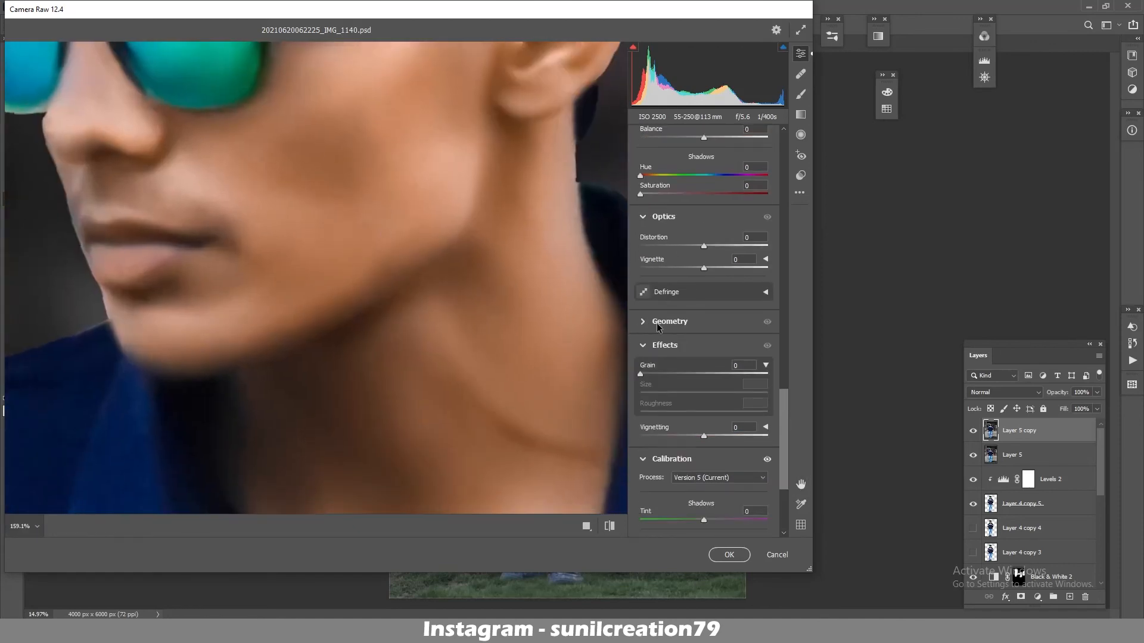
pyautogui.moveTo(641, 374); pyautogui.dragTo(656, 376)
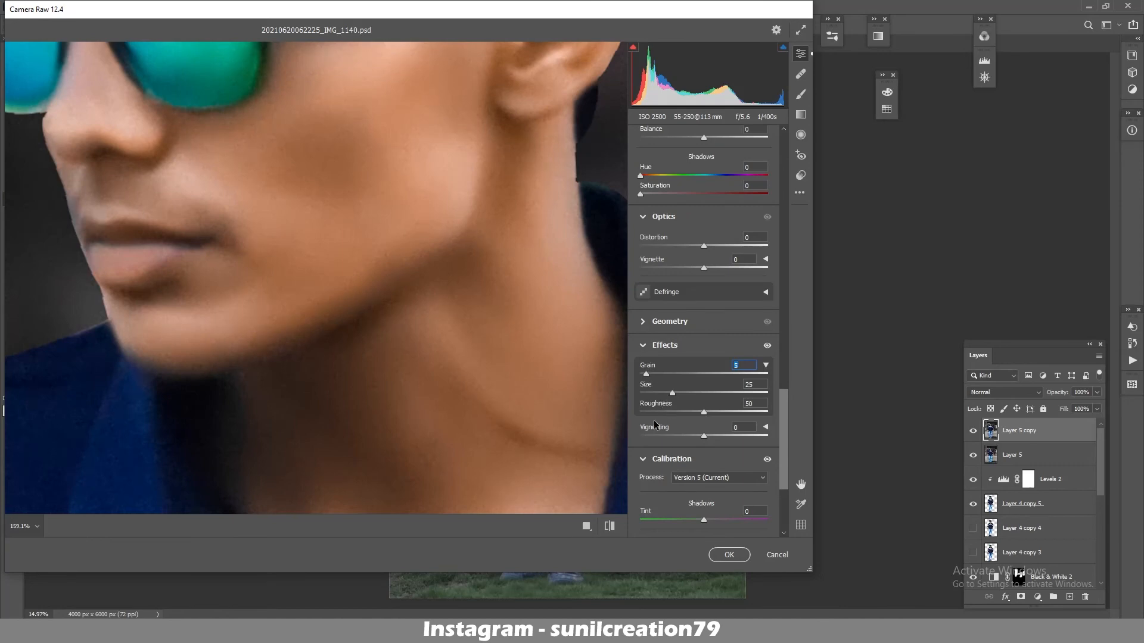
# - Increase the noise reduction to smooth the image and apply the Camera Raw adjustments
pyautogui.moveTo(784, 398); pyautogui.dragTo(784, 263)
pyautogui.moveTo(640, 309); pyautogui.dragTo(683, 313)
pyautogui.moveTo(498, 279); pyautogui.dragTo(333, 306)
pyautogui.click(730, 554)
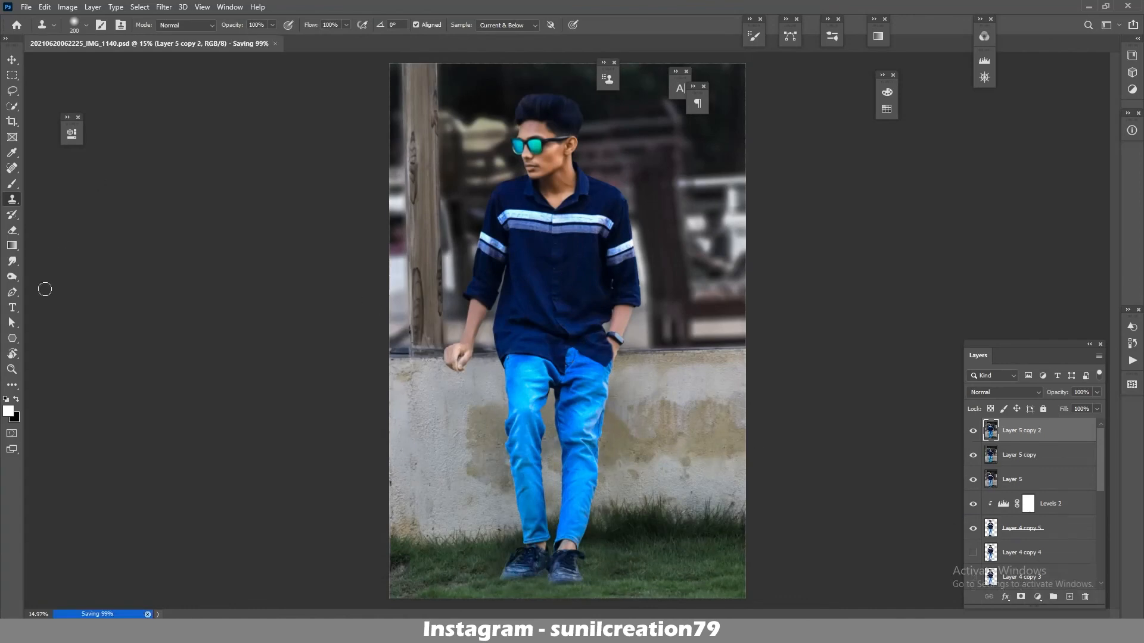
# - Add a new layer, and soften the edges of the man's arm, jeans and shoes on Layer 5 copy 2 using the Blur tool at 50% strength
pyautogui.click(12, 261)
pyautogui.hotkey('ctrl', 'shift', 'alt', 'n')
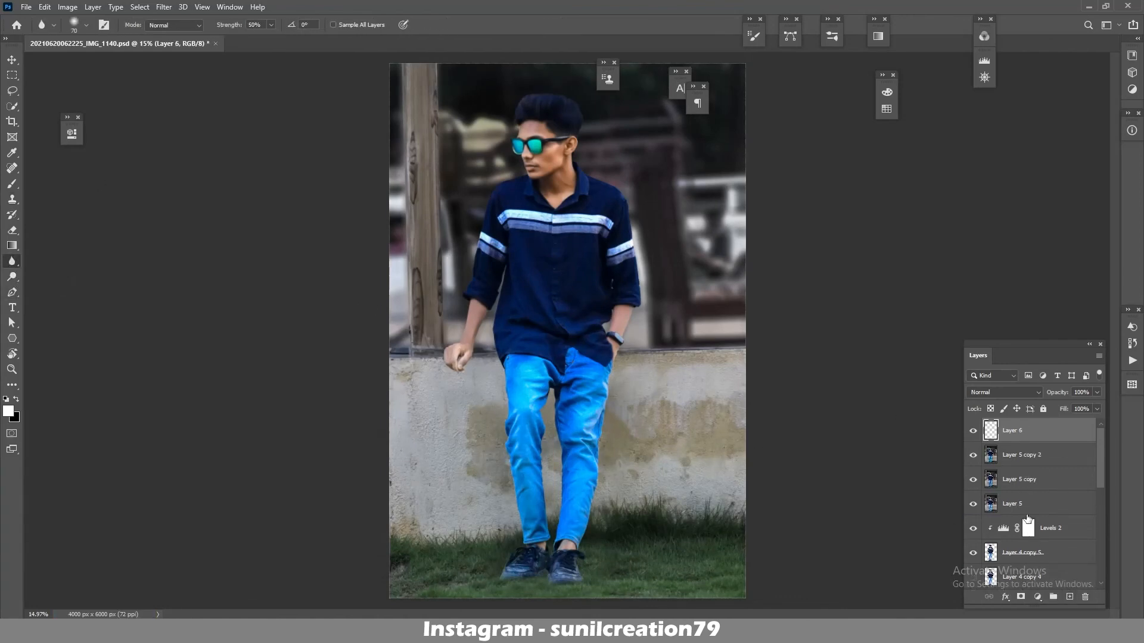
pyautogui.scroll(5, 488, 326)
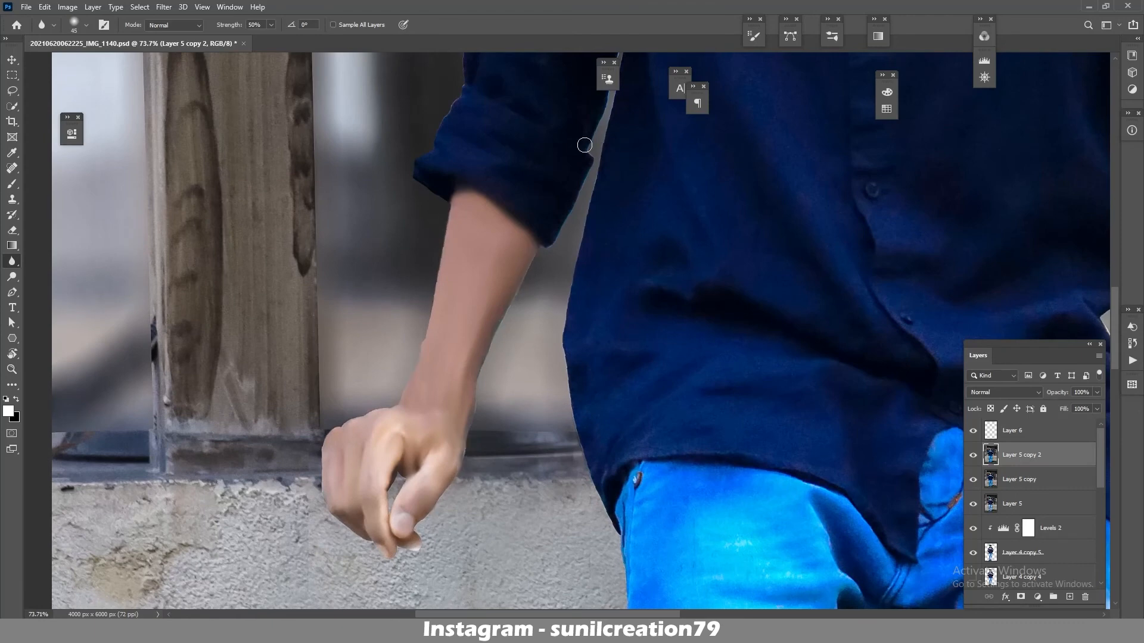
pyautogui.scroll(3, 575, 172)
pyautogui.scroll(-10, 524, 395)
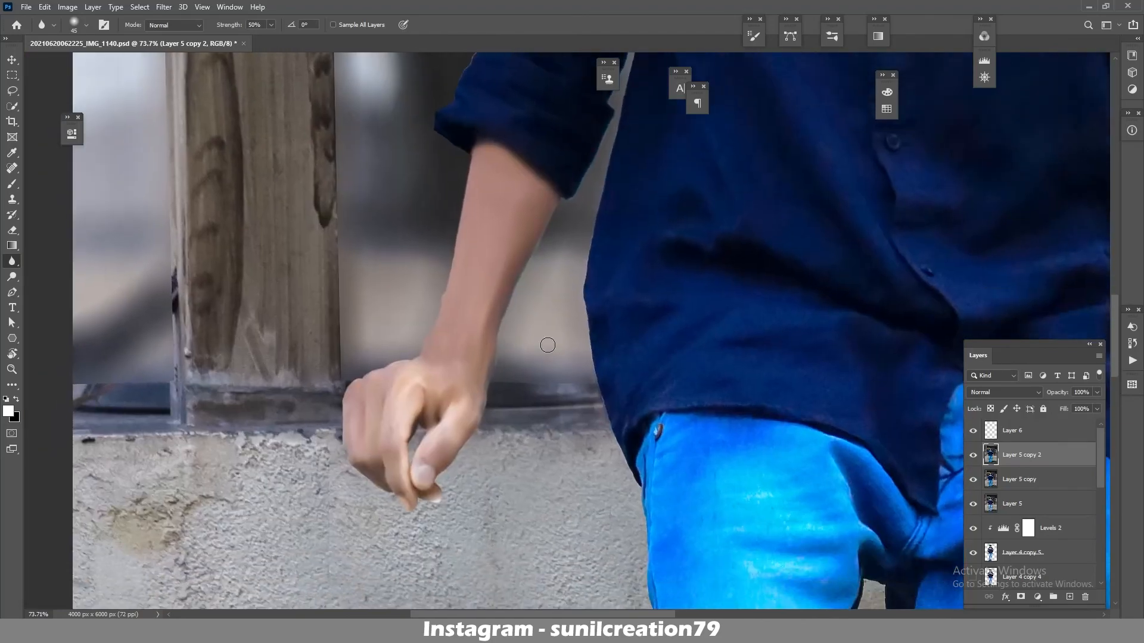
pyautogui.scroll(-10, 612, 308)
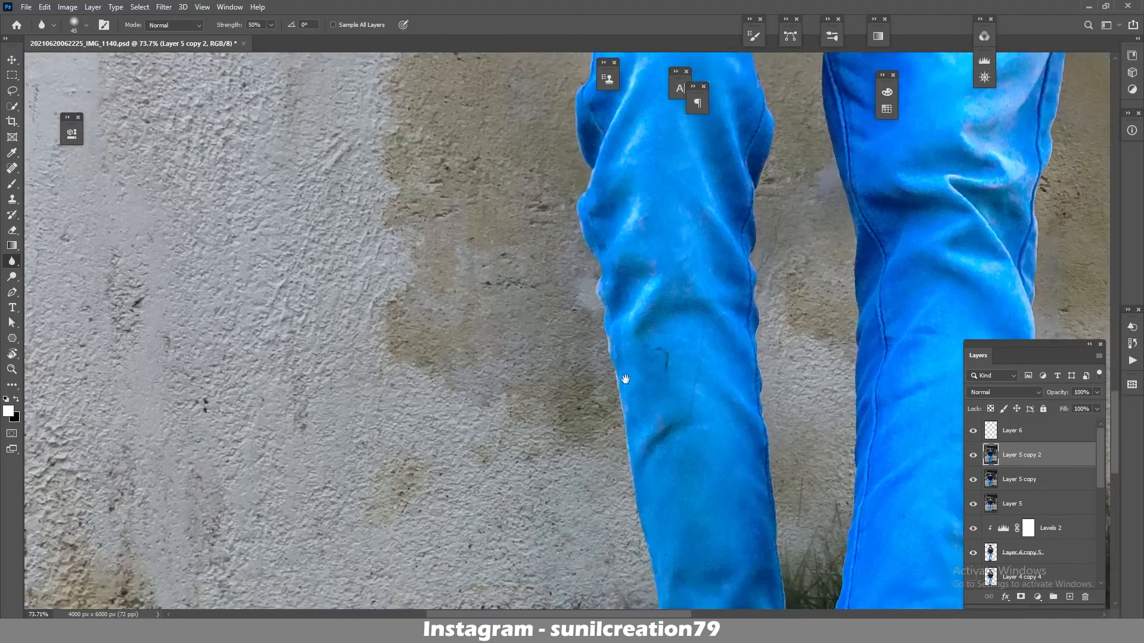
pyautogui.hscroll(3, 785, 358)
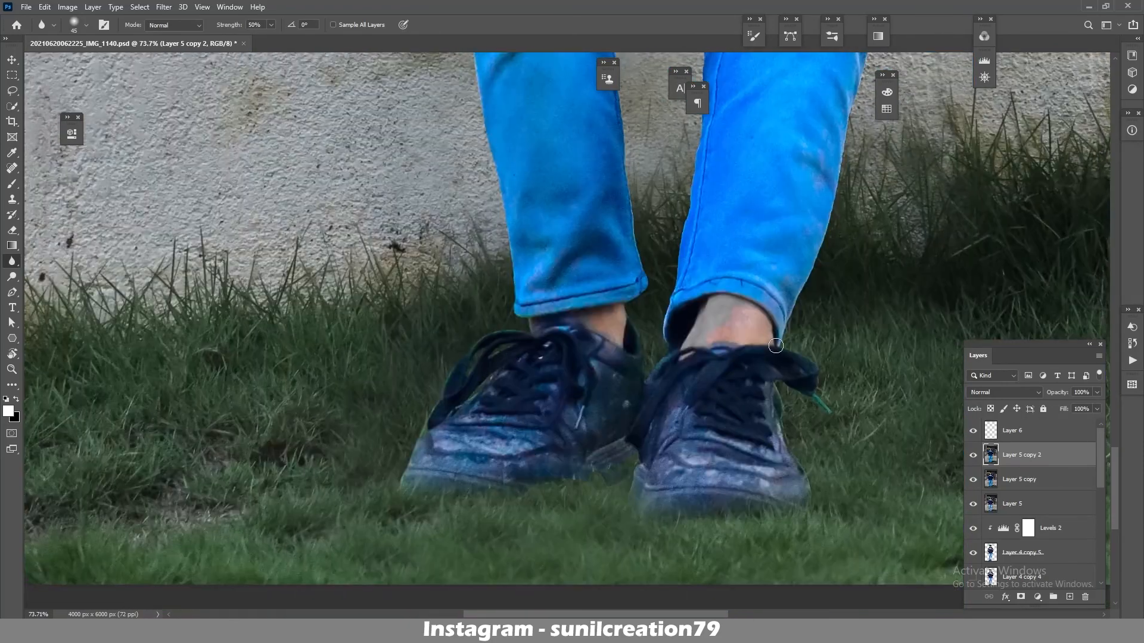
# - Continue blurring the man's outline on Layer 5 copy 2 along the inner legs, wrist, shoulder, head and shirt sleeves
pyautogui.scroll(3, 607, 213)
pyautogui.scroll(10, 667, 467)
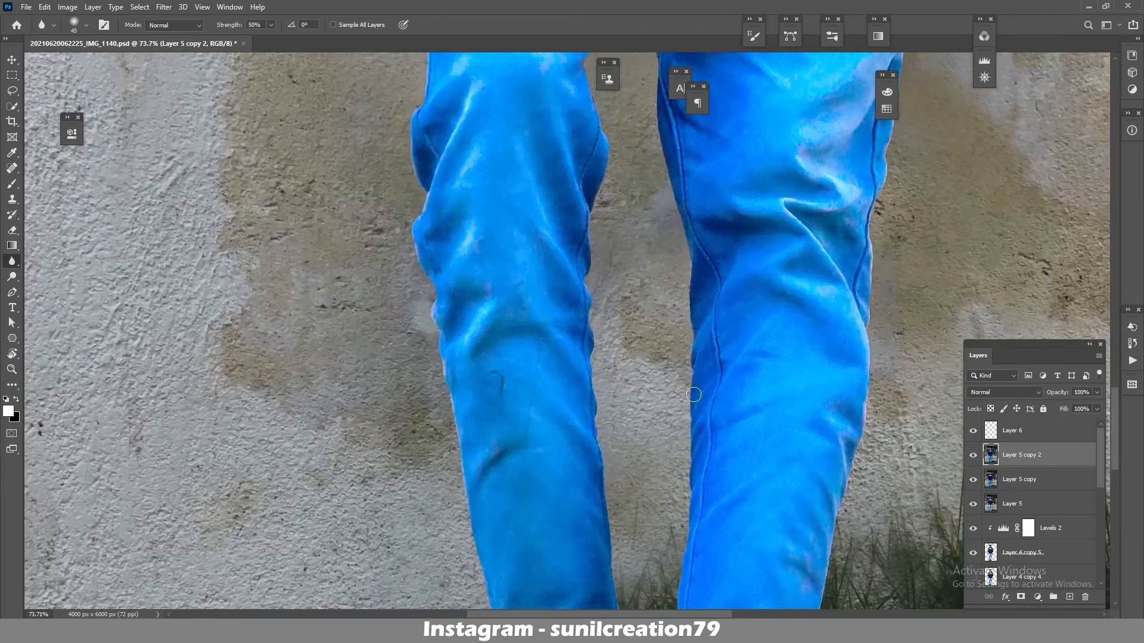
pyautogui.scroll(-10, 622, 330)
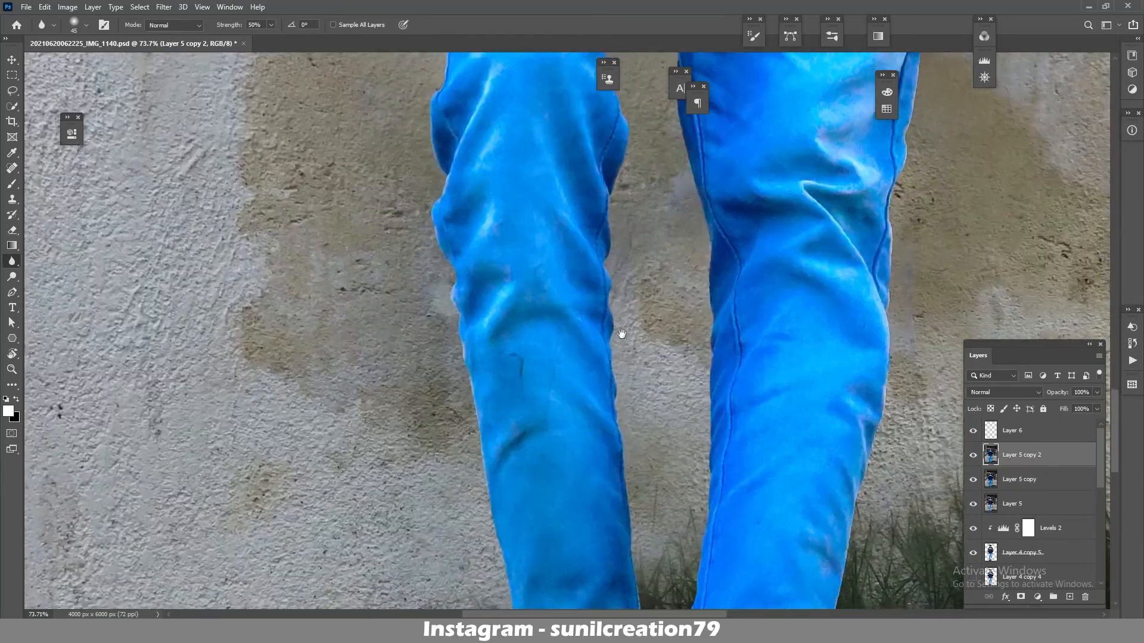
pyautogui.scroll(2, 787, 402)
pyautogui.scroll(10, 786, 402)
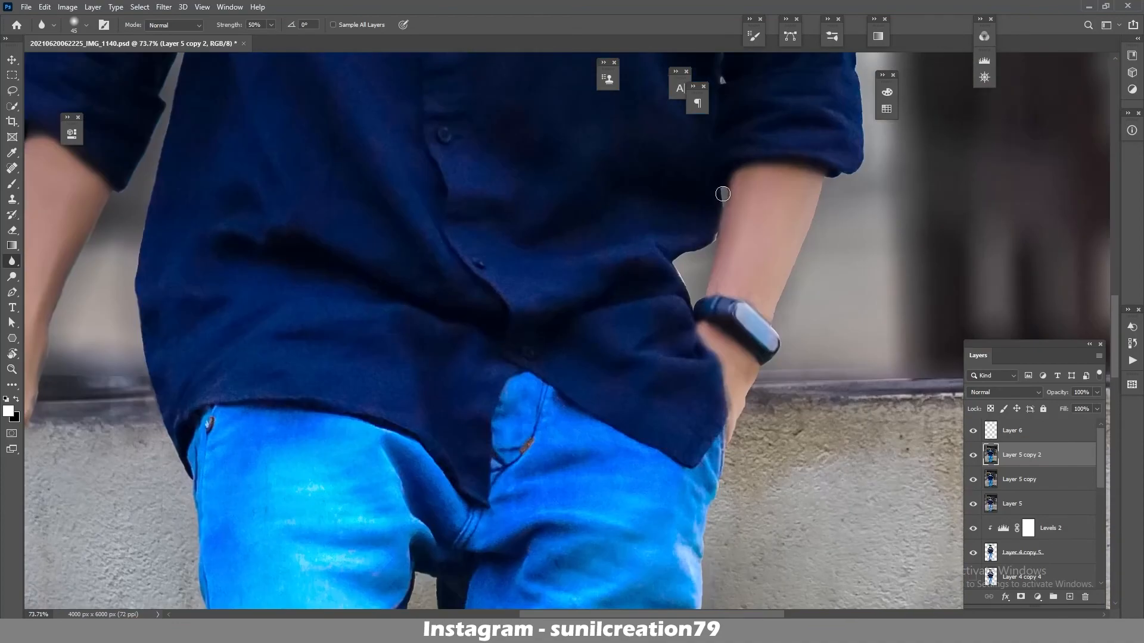
pyautogui.scroll(10, 731, 192)
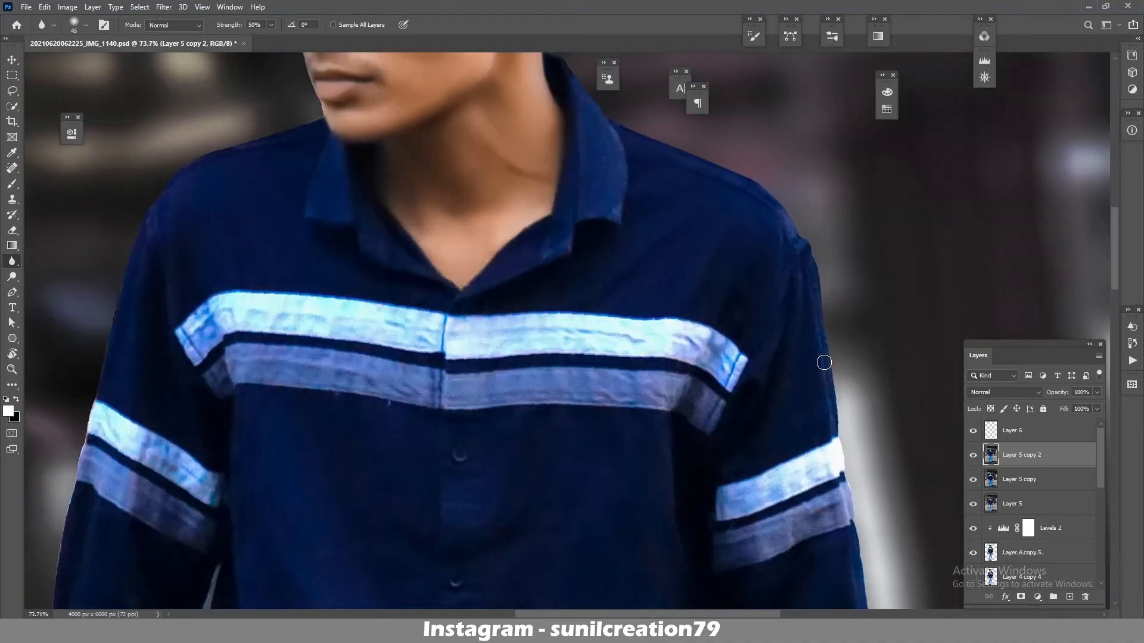
pyautogui.scroll(3, 689, 280)
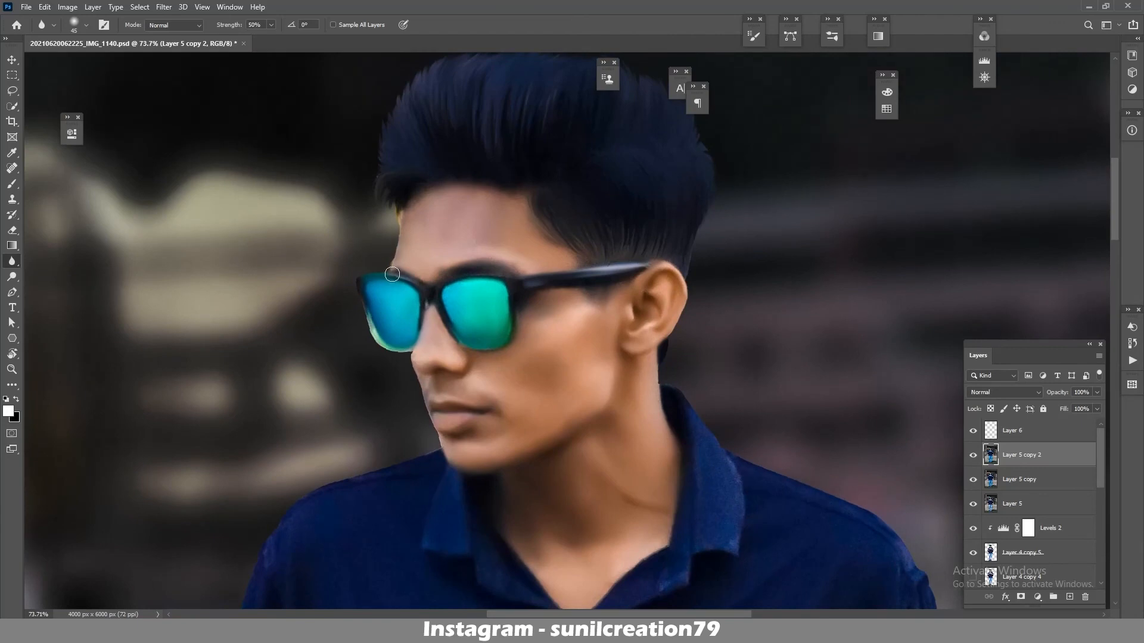
pyautogui.scroll(-12, 417, 275)
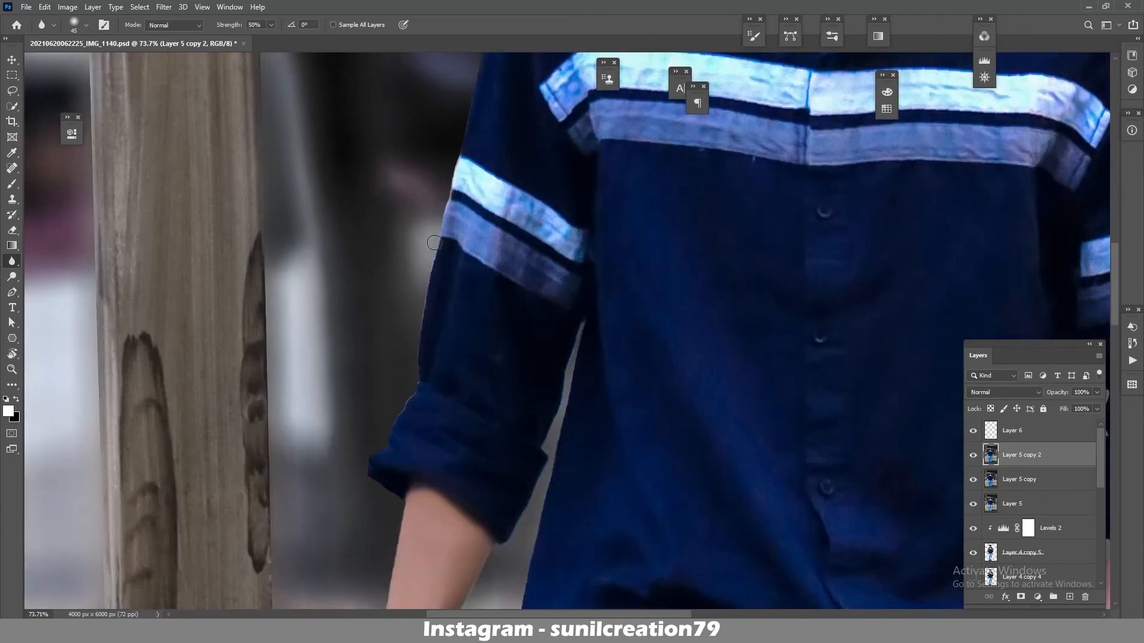
# - Fill Layer 6 with 50% gray at 100% opacity and set its blend mode to Overlay
pyautogui.press('x')
pyautogui.scroll(-5, 510, 409)
pyautogui.hotkey('alt', ']')
pyautogui.press('i')
pyautogui.hotkey('shift', 'F5')
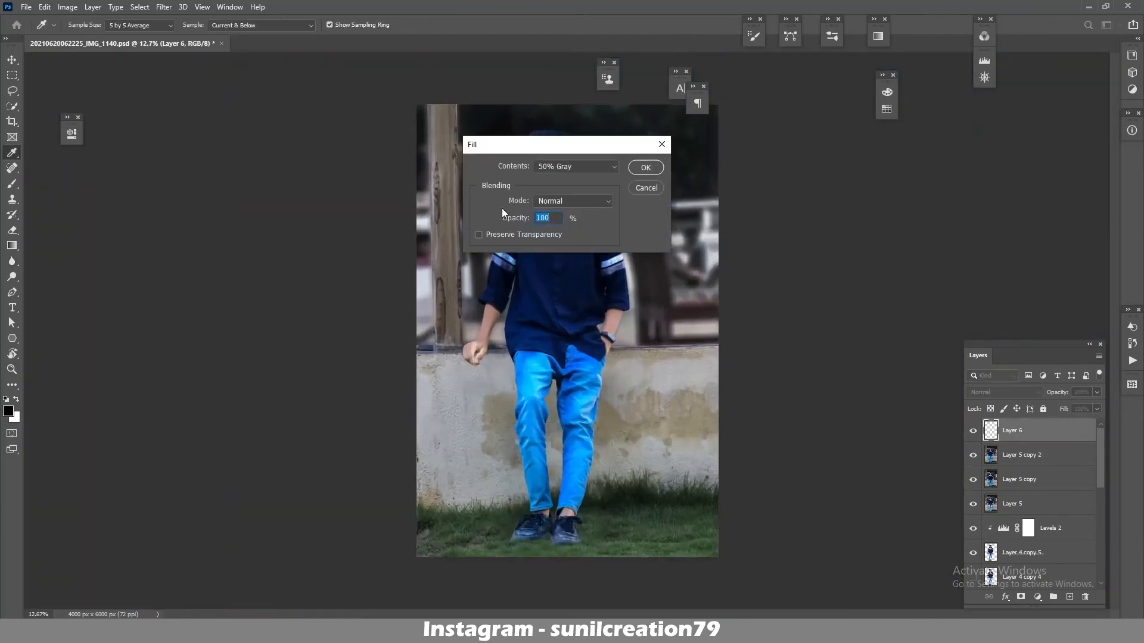
pyautogui.press('Return')
pyautogui.hotkey('shift', 'alt', 'o')
# - Brighten the man's shirt, jeans and face on the gray layer with the Dodge tool, using Midtones at 10% exposure
pyautogui.press('o')
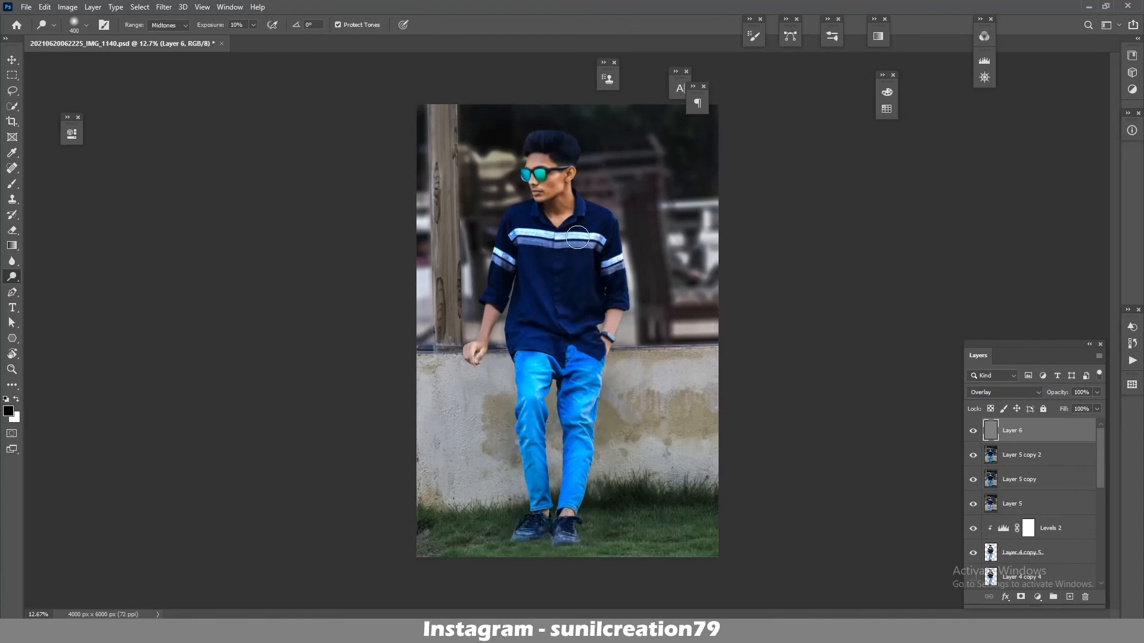
pyautogui.moveTo(577, 238); pyautogui.dragTo(532, 361)
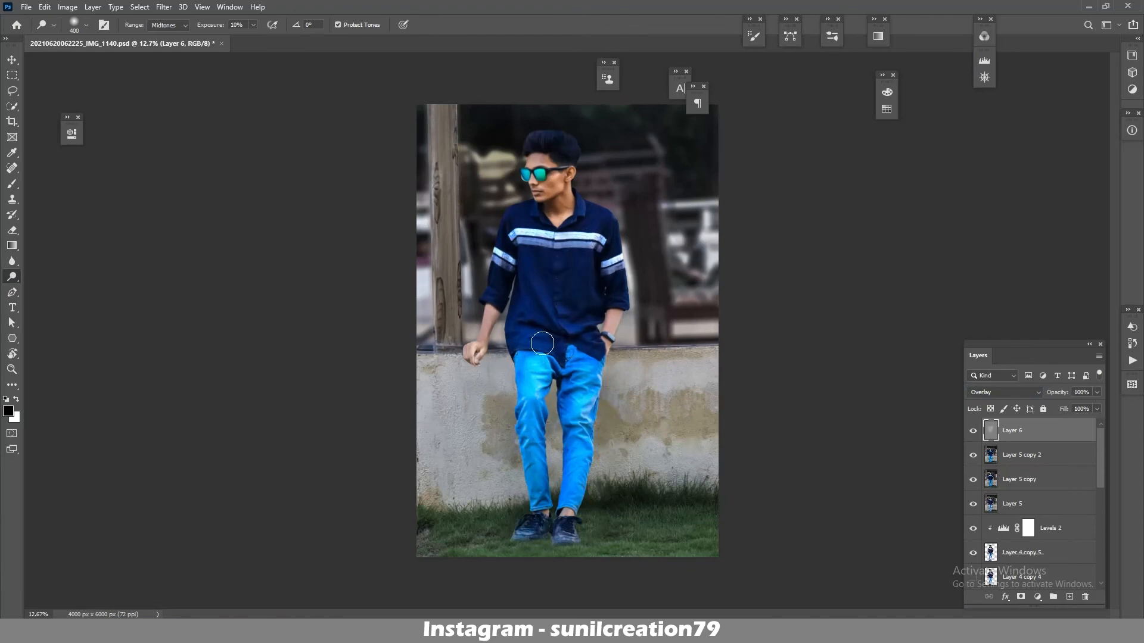
pyautogui.moveTo(563, 175); pyautogui.dragTo(638, 178)
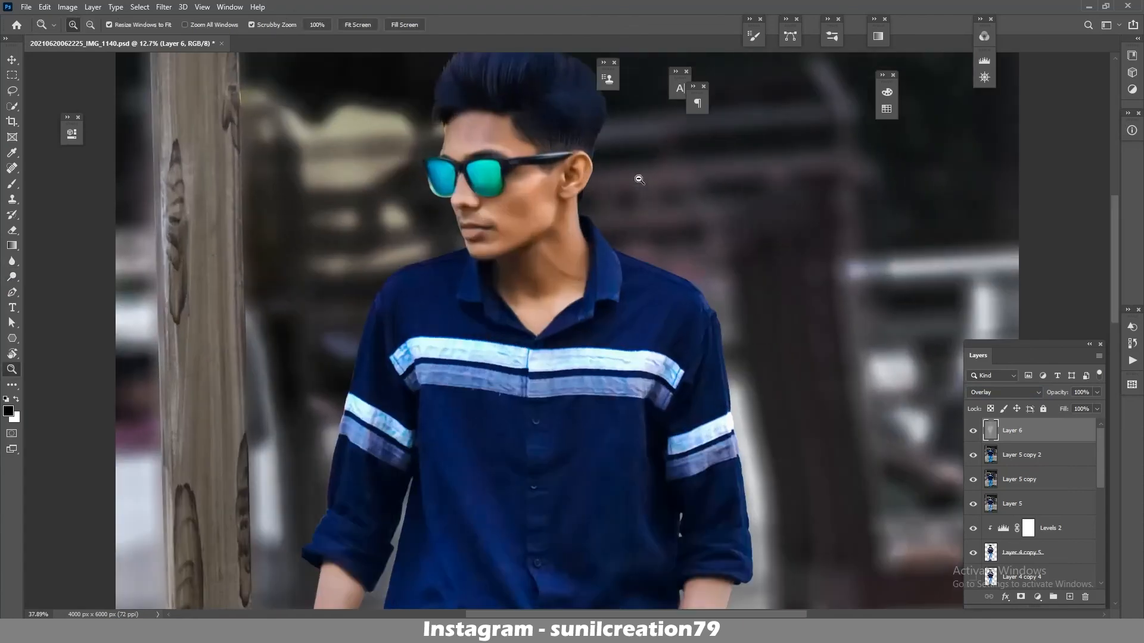
pyautogui.moveTo(556, 94); pyautogui.dragTo(556, 194)
pyautogui.moveTo(684, 361); pyautogui.dragTo(625, 356)
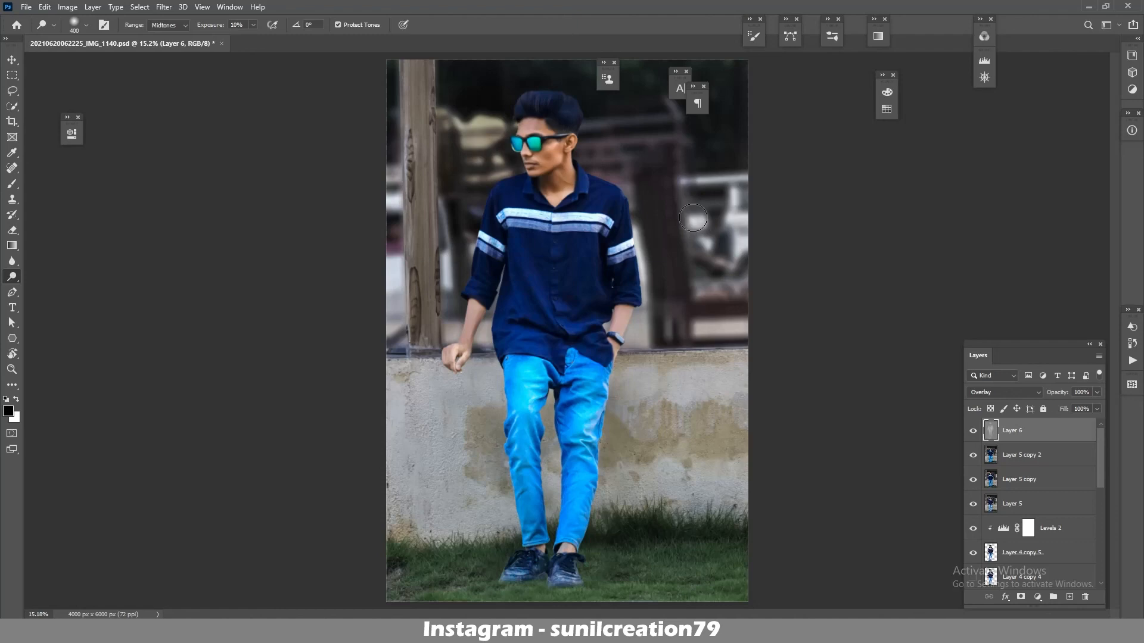
# - Load the outline of the man's cutout as a selection and add a new layer above the gray layer
pyautogui.scroll(1, 484, 315)
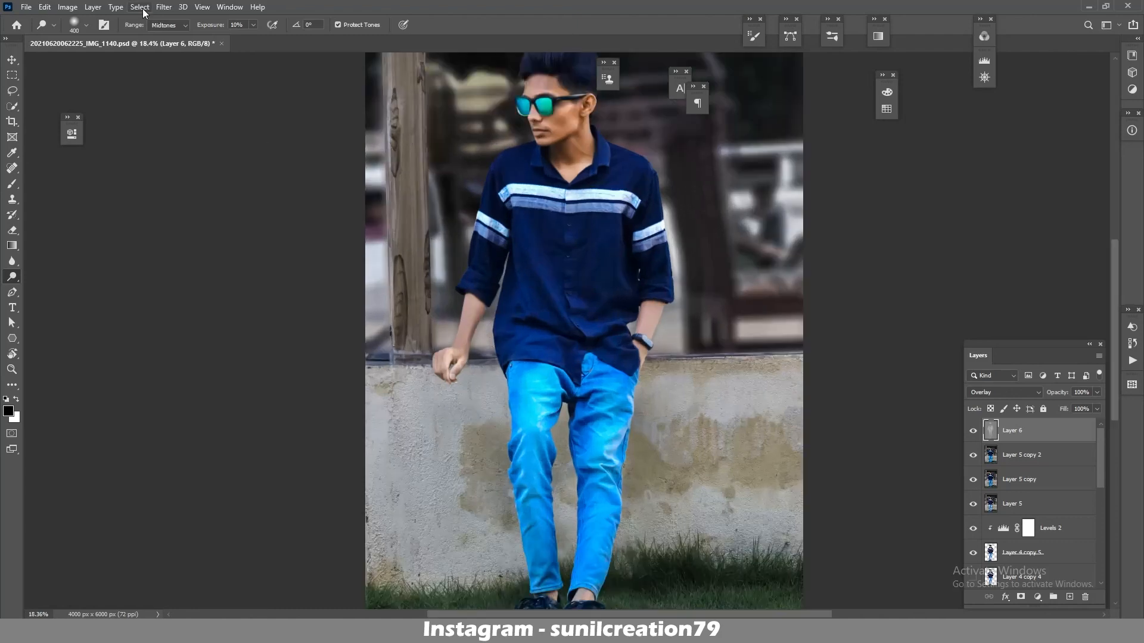
pyautogui.keyDown('ctrl'); pyautogui.click(987, 553); pyautogui.keyUp('ctrl')
pyautogui.hotkey('ctrl', 'alt', 'shift', 'n')
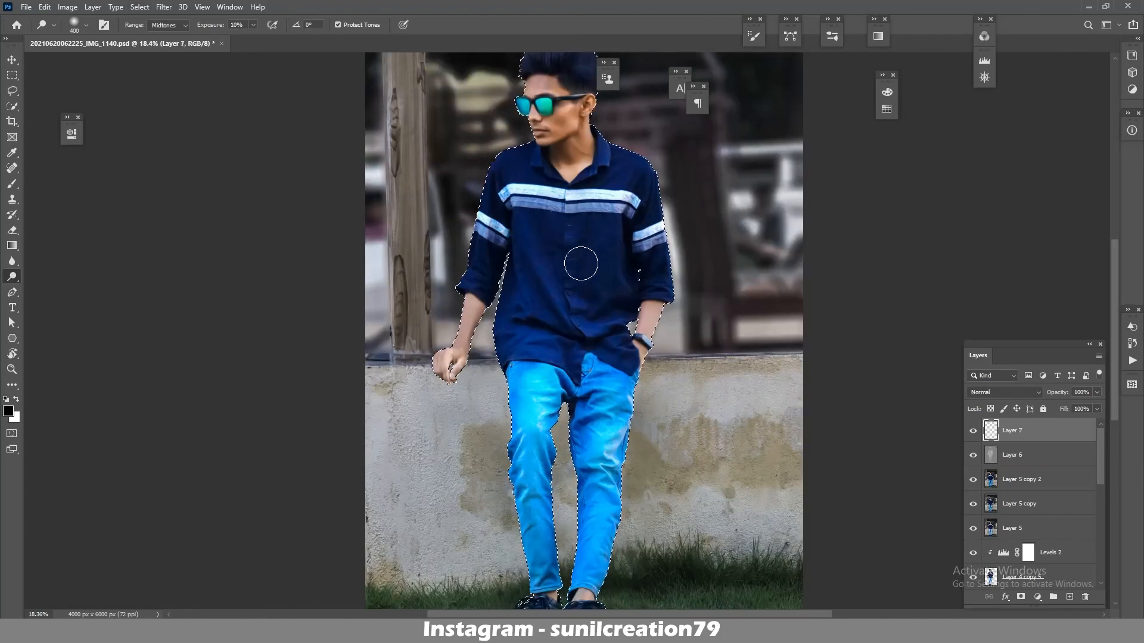
# - Prepare the Brush with a peach skin tone sampled from the neck and 3% flow, and set the new layer to Soft Light
pyautogui.press('b')
pyautogui.keyDown('alt'); pyautogui.click(573, 122); pyautogui.keyUp('alt')
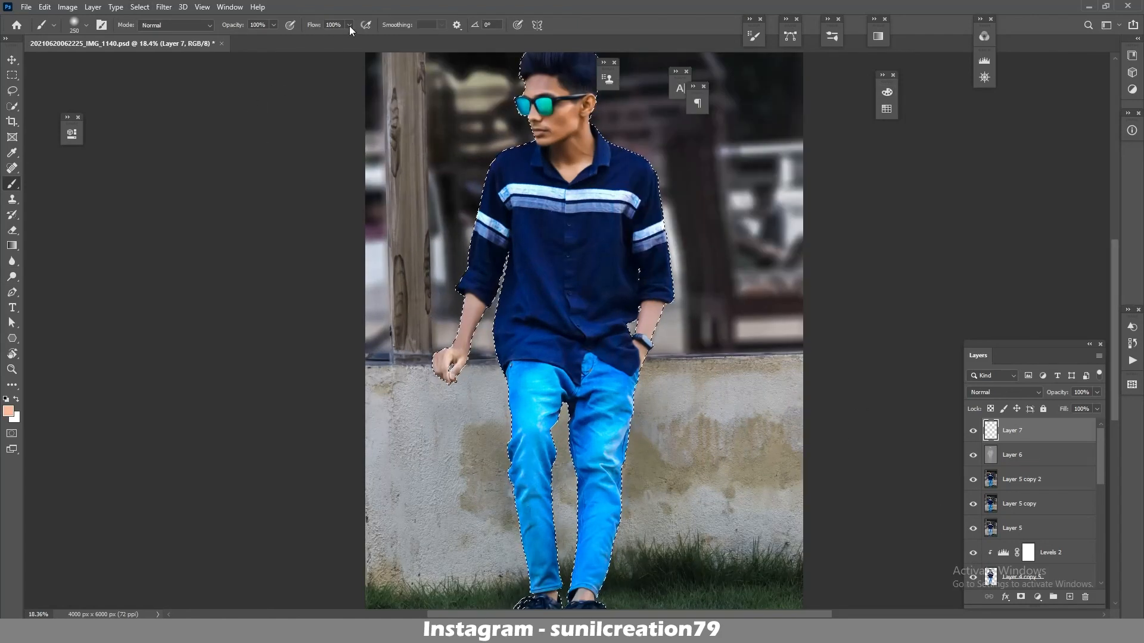
pyautogui.moveTo(345, 25); pyautogui.dragTo(289, 26)
pyautogui.write('03')
pyautogui.press('Return')
pyautogui.hotkey('shift', 'alt', 'f')
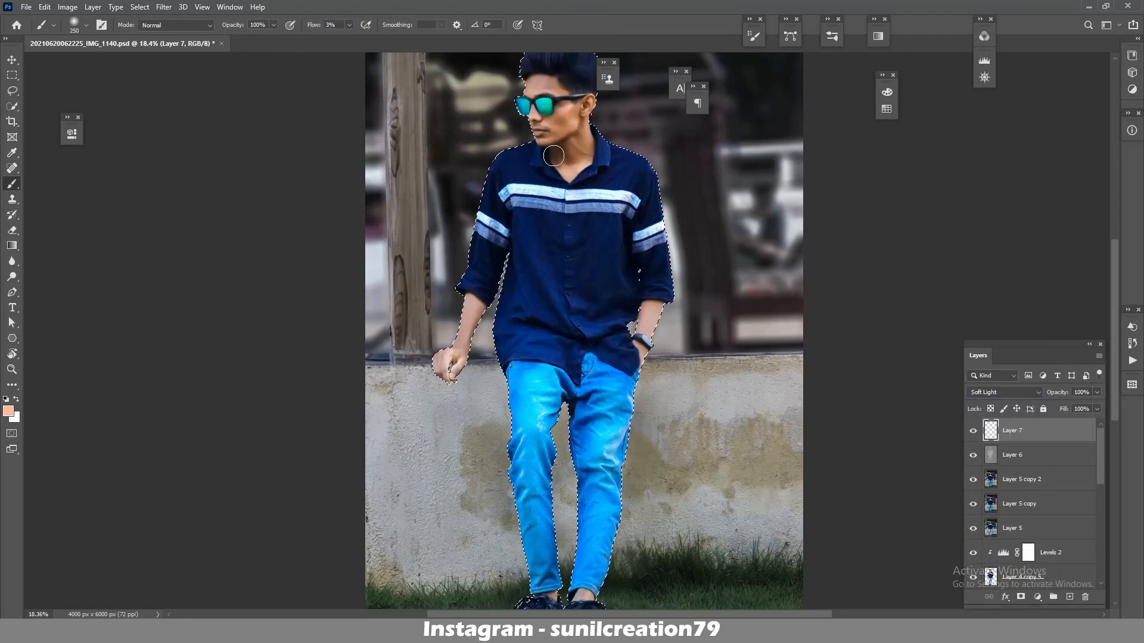
# - Deselect the man's outline and check the retouched portrait both close up and as a whole
pyautogui.scroll(-3, 498, 280)
pyautogui.hotkey('ctrl', 'd')
pyautogui.hotkey('ctrl', '0')
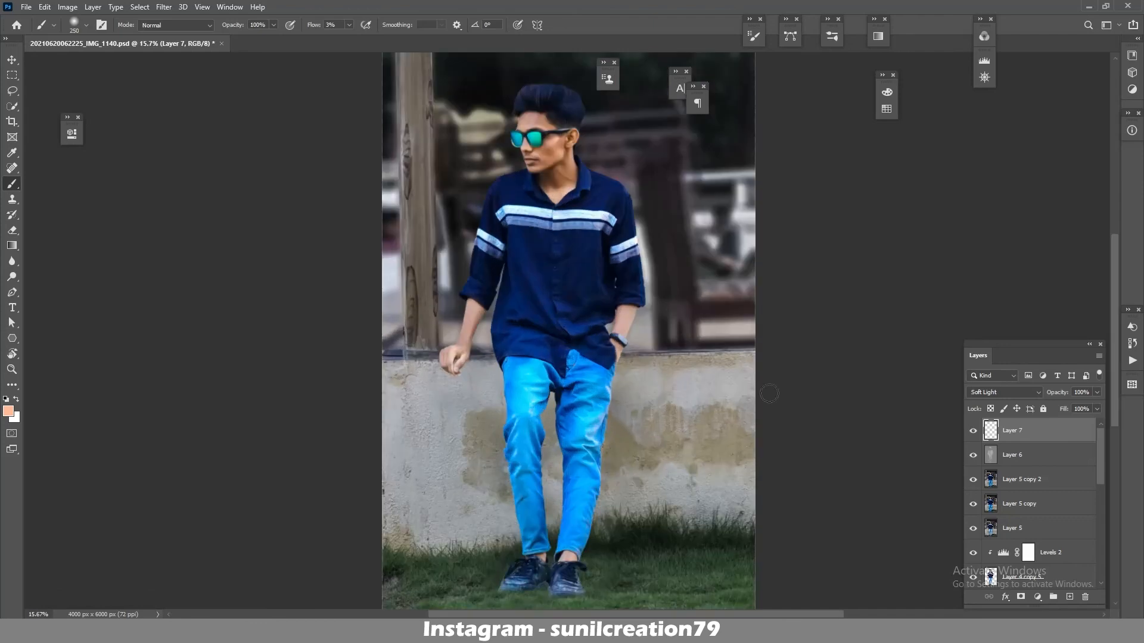
pyautogui.scroll(3, 596, 334)
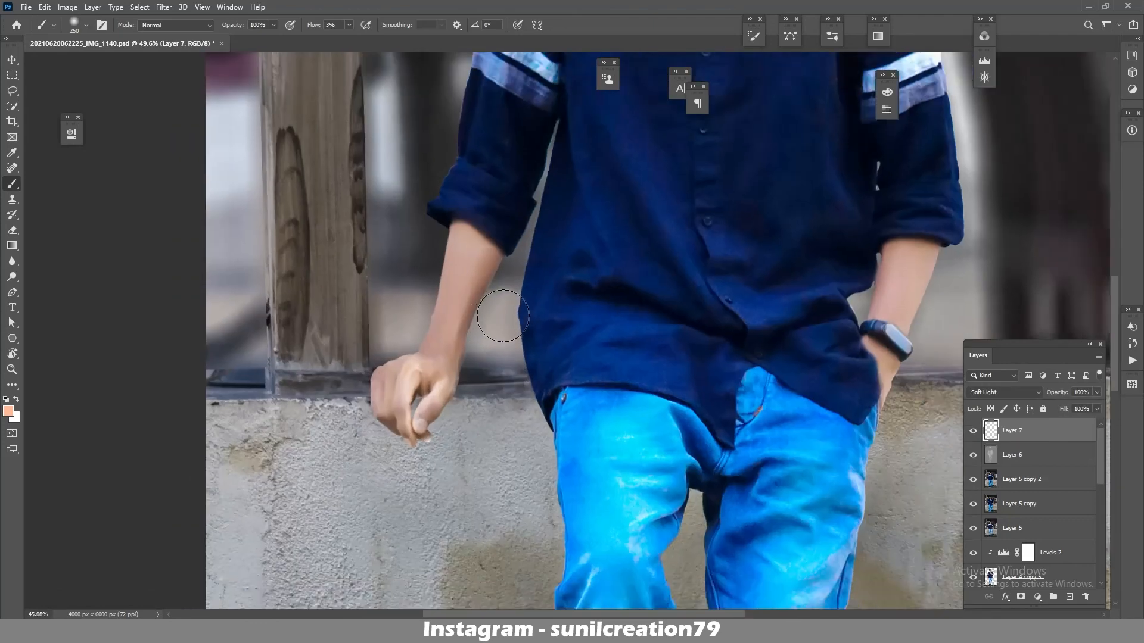
pyautogui.scroll(-4, 651, 311)
pyautogui.scroll(1, 621, 408)
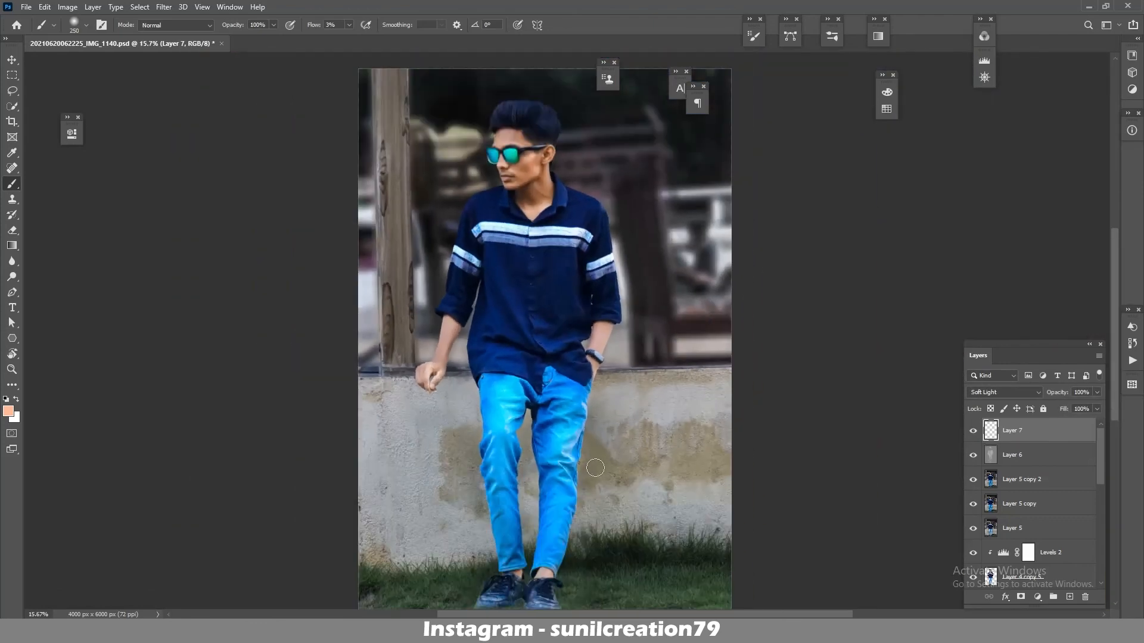